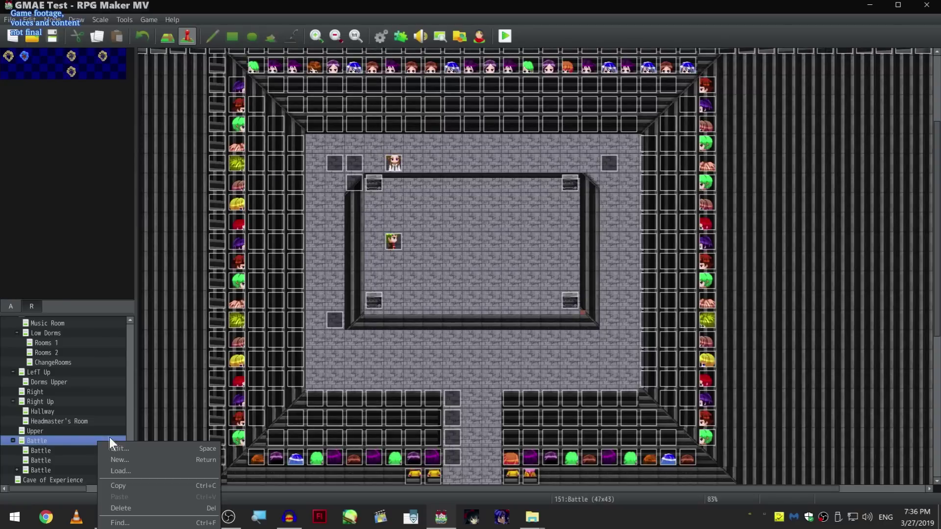
# Open event EV442 beside the lower walkway, review its cutscene commands and close the editor.
pyautogui.click(553, 403)
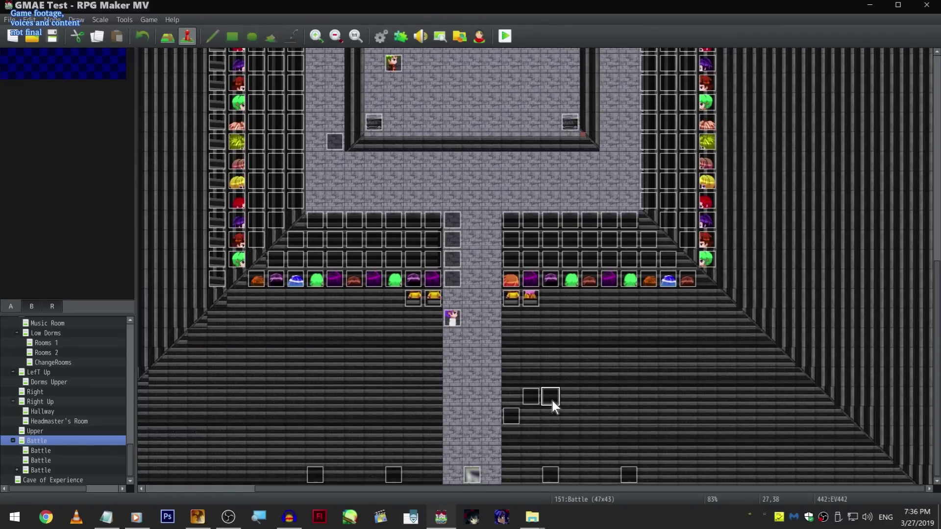
pyautogui.doubleClick(551, 399)
pyautogui.scroll(-2, 328, 394)
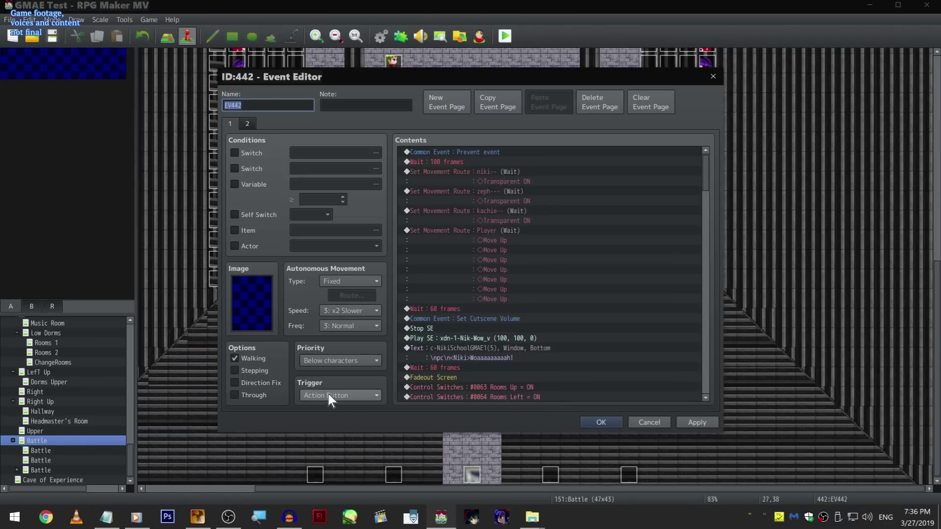
pyautogui.click(593, 423)
# Set the player's starting position on the lower walkway at tile 22,37 of the Battle map.
pyautogui.rightClick(452, 376)
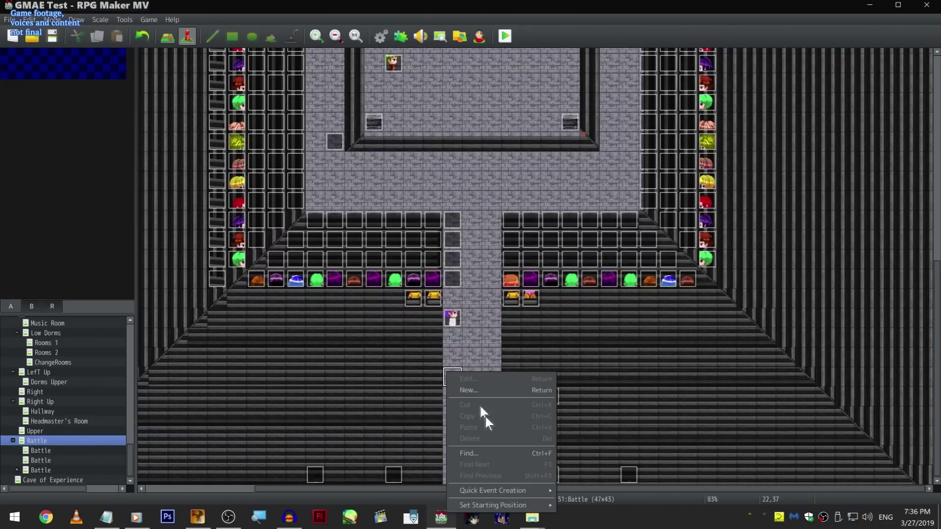
pyautogui.moveTo(529, 510)
pyautogui.click(580, 487)
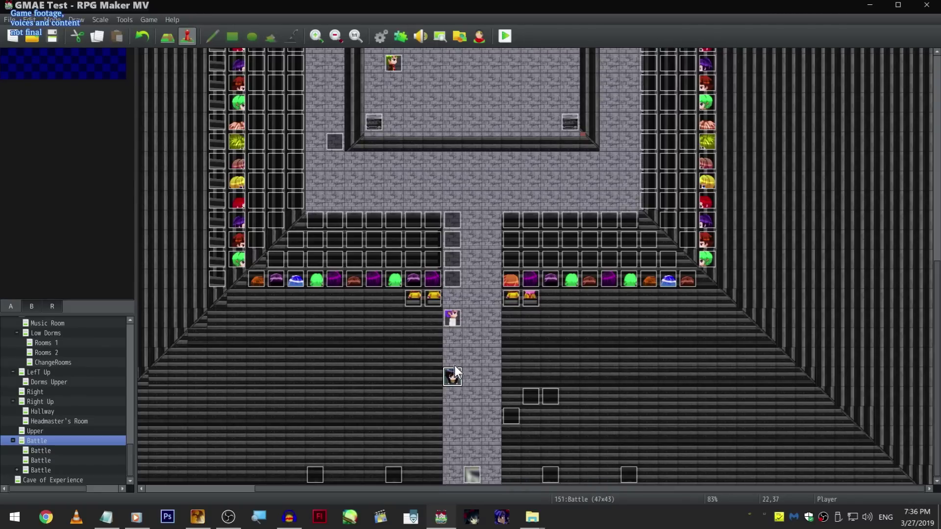
# Display the map's region IDs and select the locke event inside the arena.
pyautogui.click(53, 307)
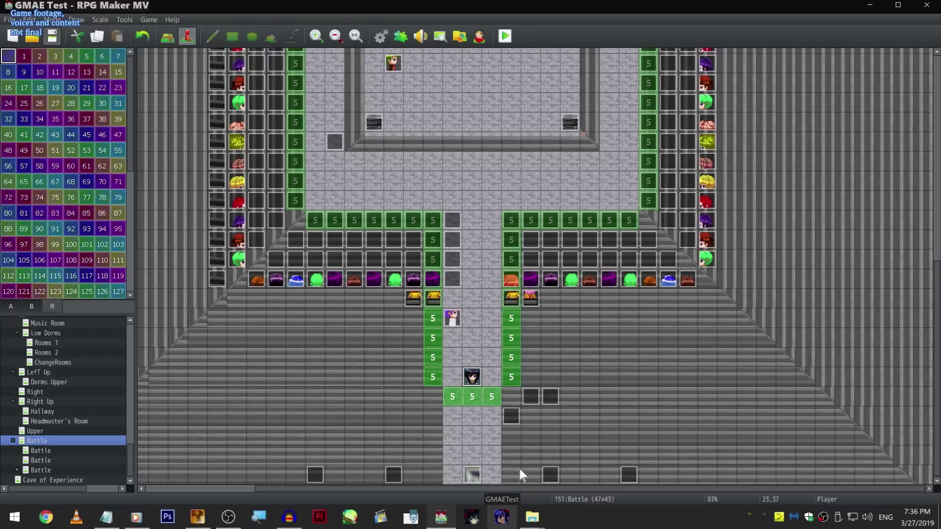
pyautogui.scroll(2, 519, 461)
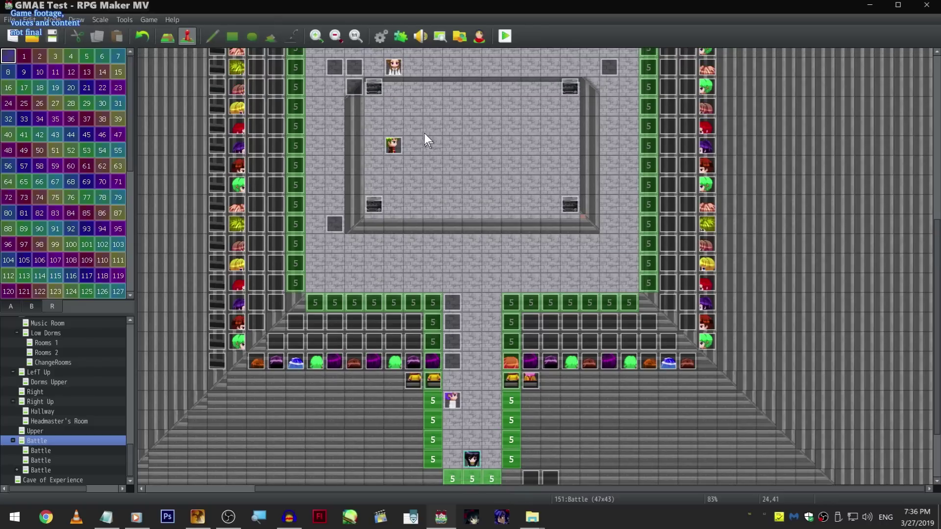
pyautogui.click(393, 145)
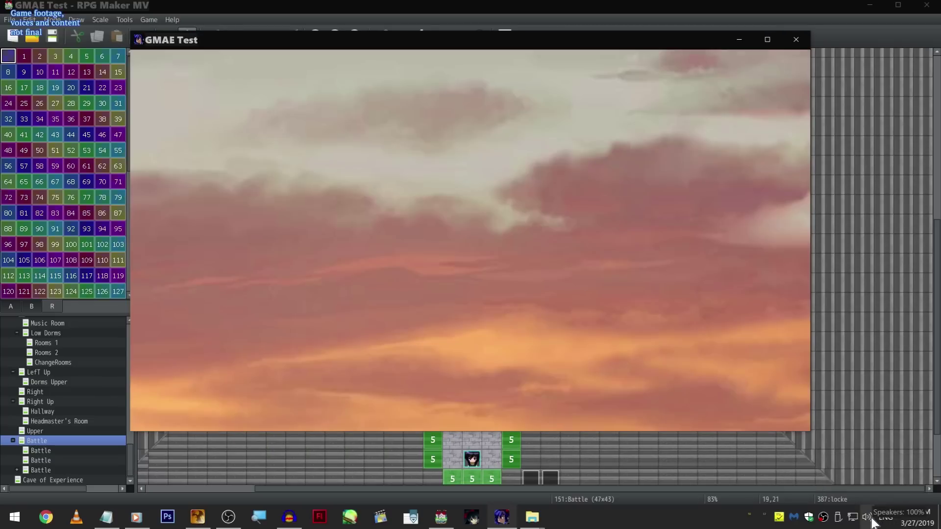
# Mute the GMAE Test playtest in the Windows volume mixer and close the mixer.
pyautogui.rightClick(870, 519)
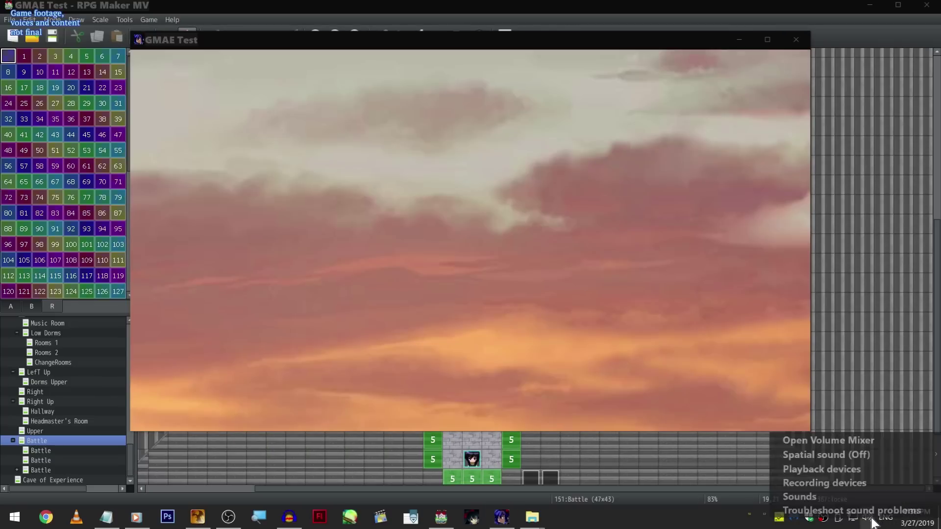
pyautogui.click(860, 436)
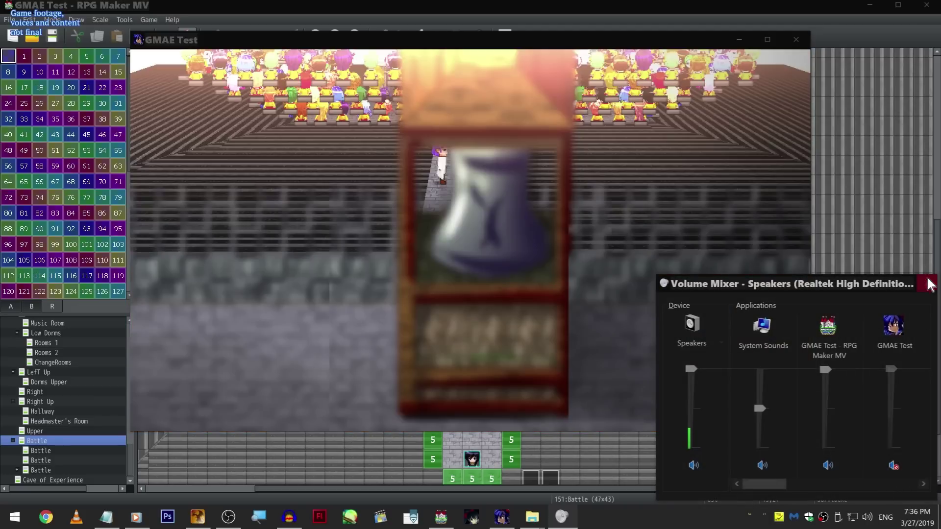
pyautogui.click(927, 283)
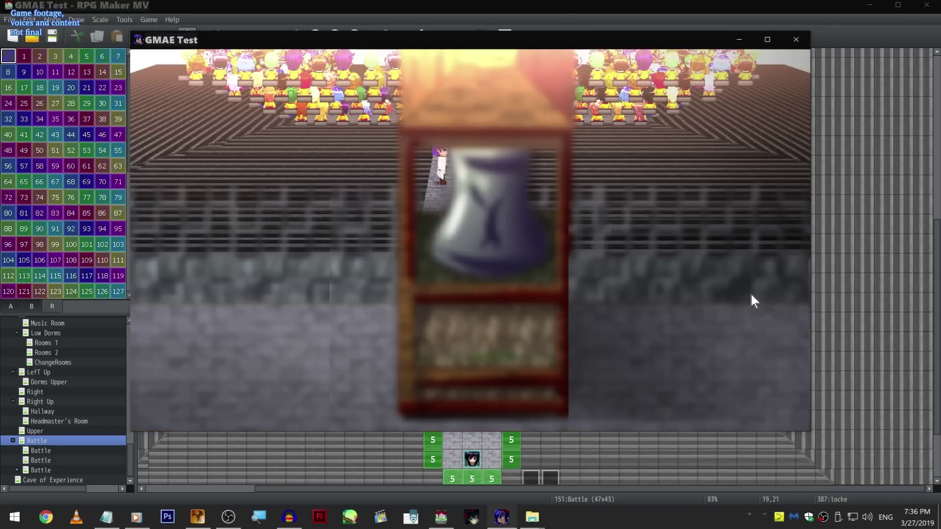
# Switch the running playtest to full screen and advance Akira's dialogue on the walkway.
pyautogui.press('F4')
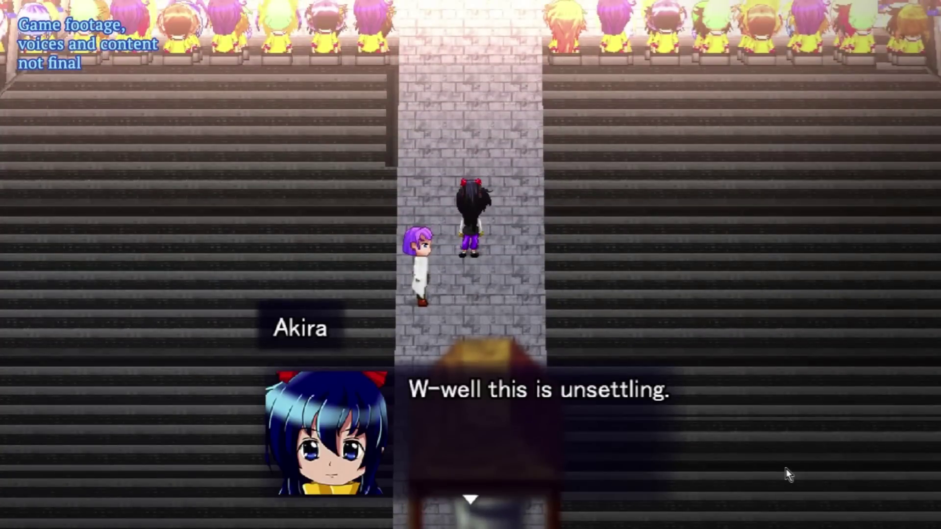
pyautogui.press('Return')
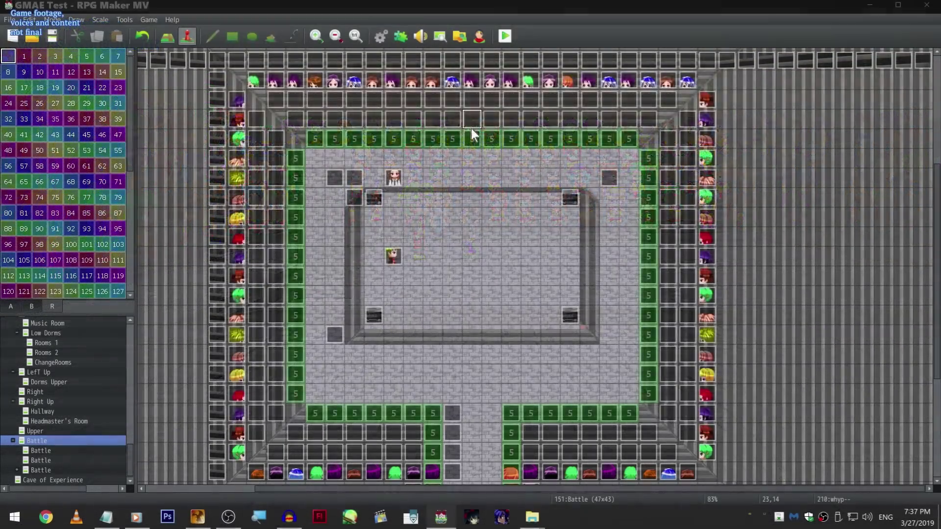
# Open the image picker of the whyp-- event above the arena and examine the crowd characters on the zmag sprite sheet.
pyautogui.doubleClick(472, 129)
pyautogui.doubleClick(254, 305)
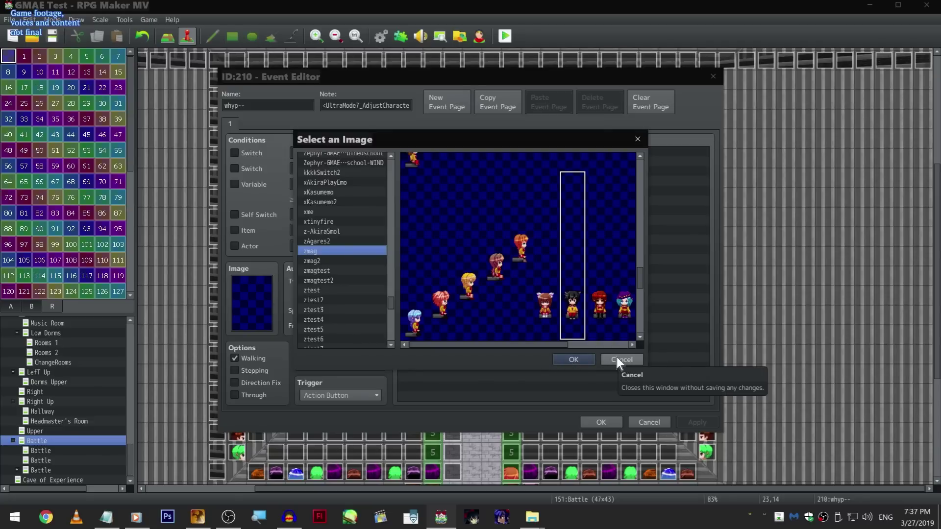
pyautogui.scroll(1, 583, 333)
pyautogui.scroll(2, 574, 280)
pyautogui.moveTo(422, 278); pyautogui.dragTo(411, 230)
pyautogui.scroll(3, 563, 267)
pyautogui.click(520, 221)
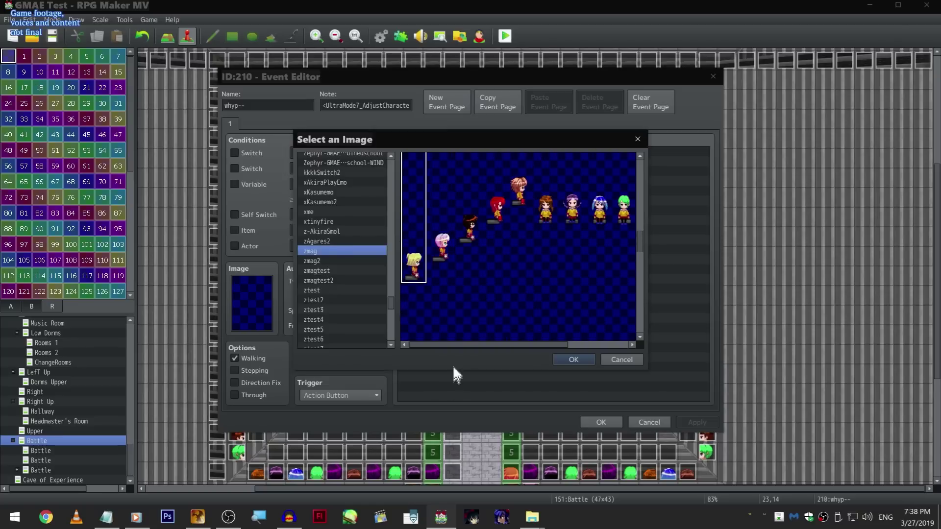
pyautogui.moveTo(462, 345); pyautogui.dragTo(639, 360)
pyautogui.scroll(3, 569, 235)
pyautogui.click(537, 260)
pyautogui.scroll(-5, 543, 211)
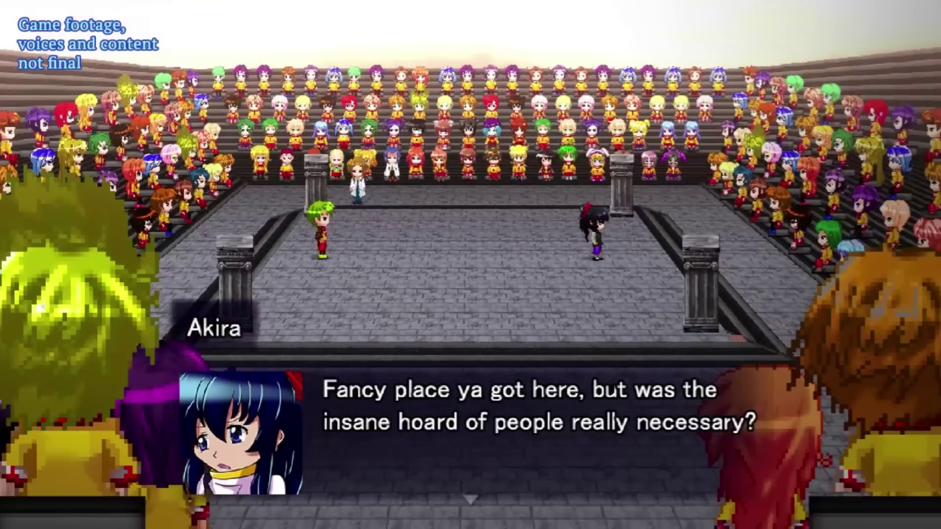
# Play through the arena cutscene's dialogue, from Akira and Locke's exchange to Miss Merlyn's announcement of the magic duel rules.
pyautogui.press('Return')
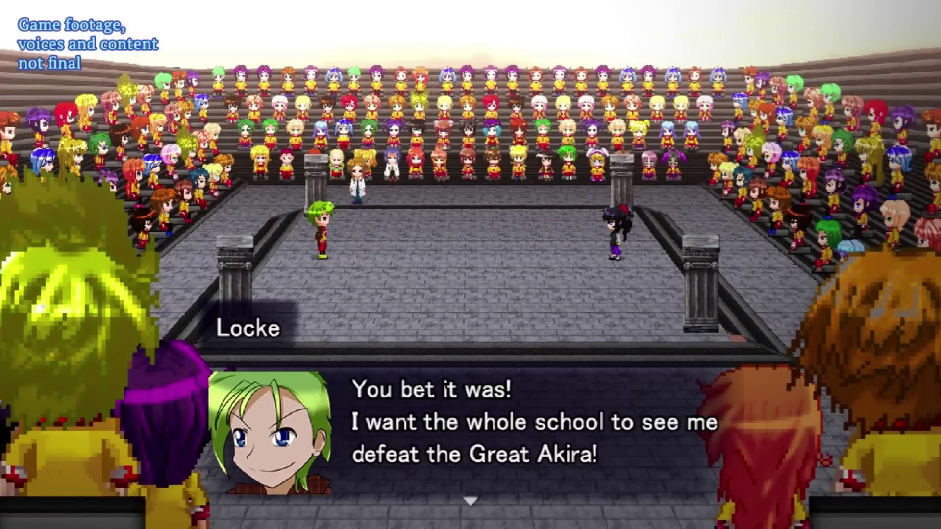
pyautogui.press('Return')
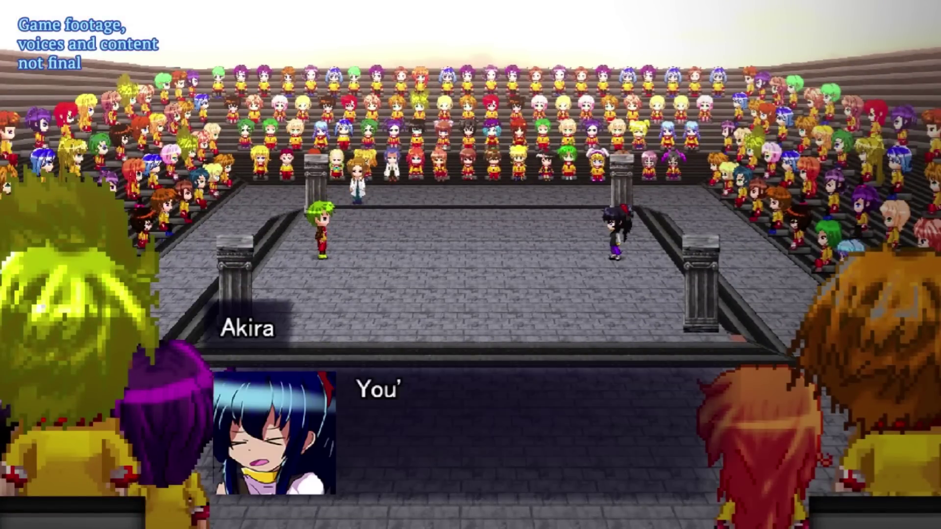
pyautogui.press('Return')
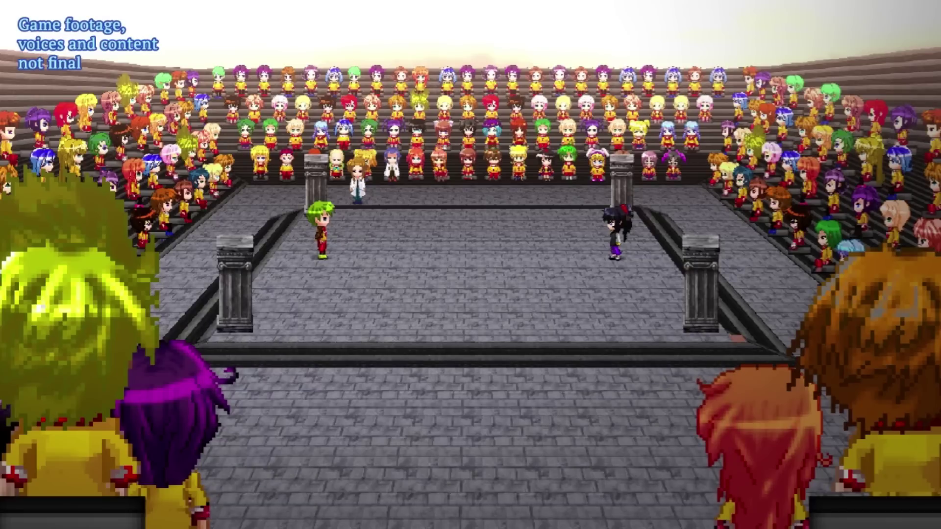
pyautogui.press('Return')
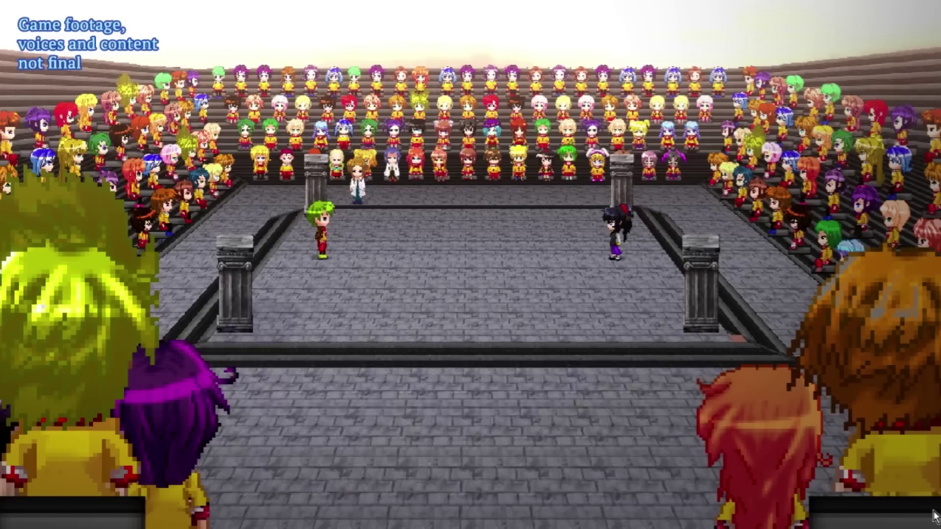
pyautogui.press('Return')
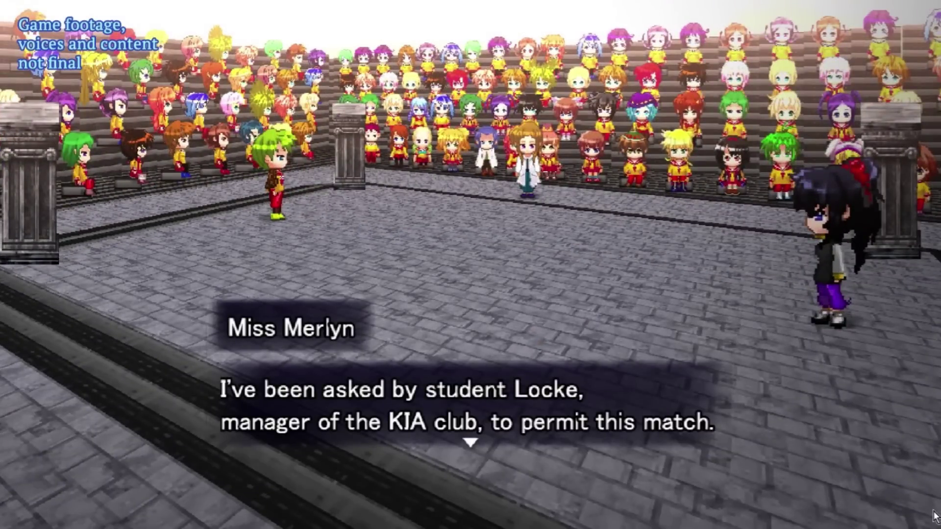
pyautogui.press('Return')
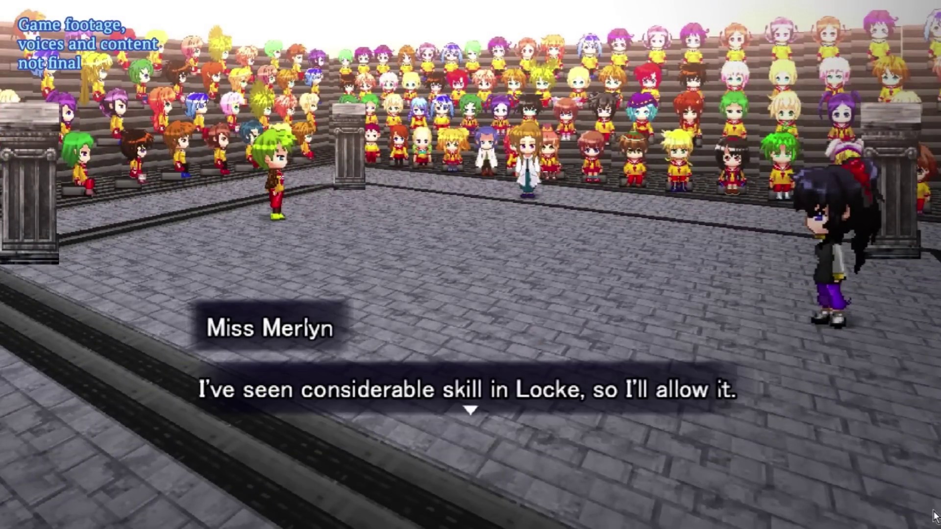
pyautogui.press('Return')
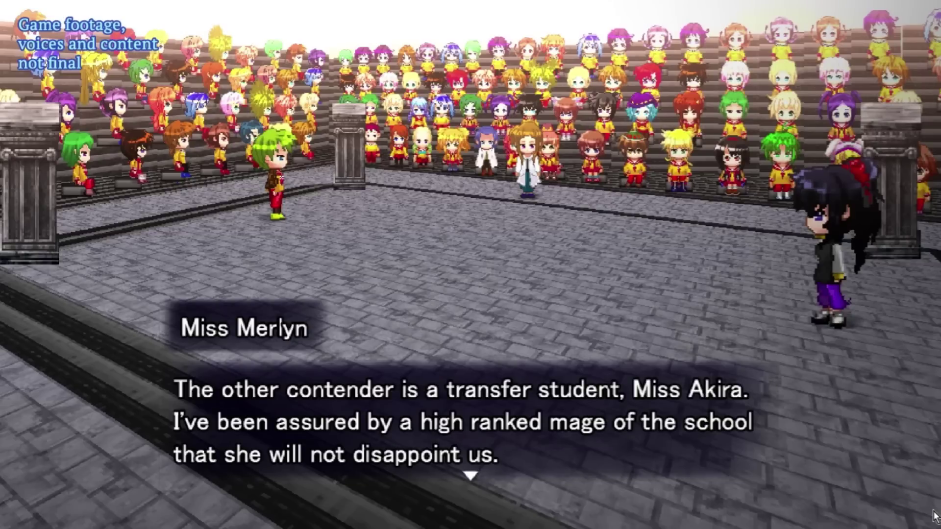
pyautogui.press('Return')
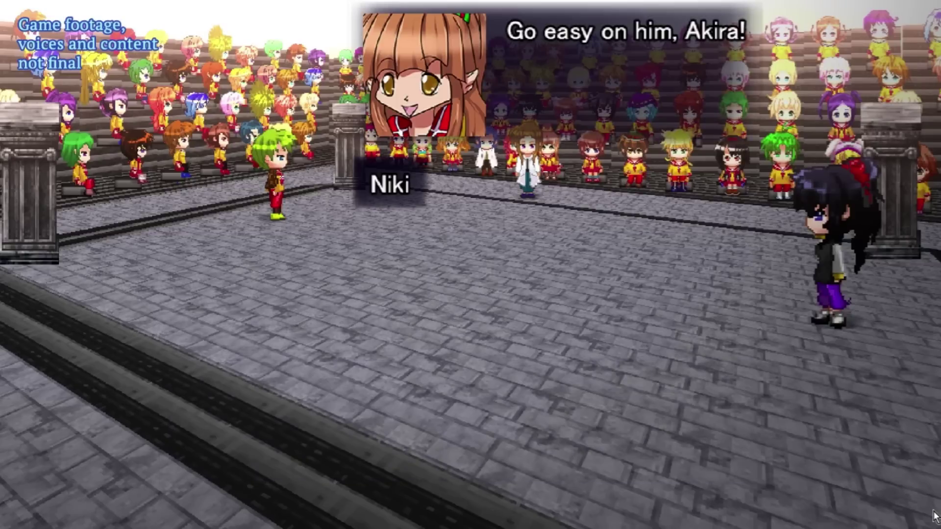
pyautogui.press('Return')
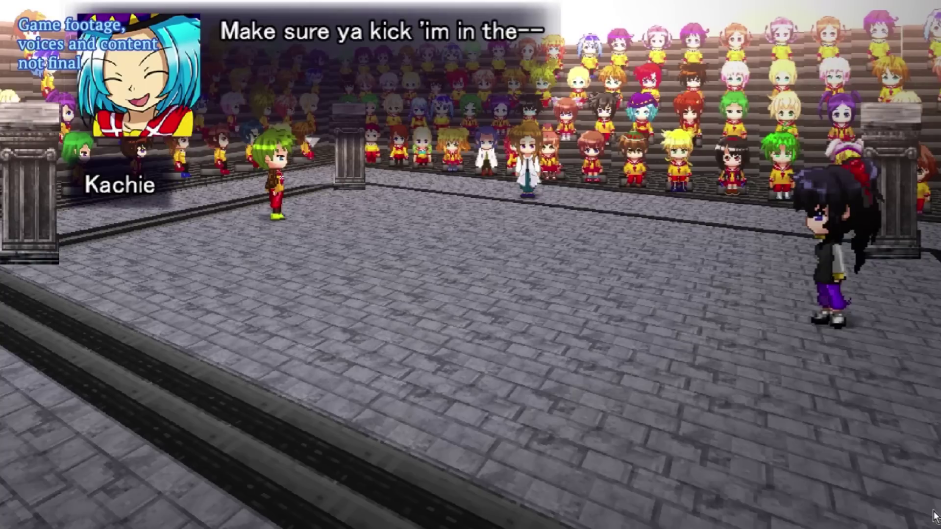
pyautogui.press('Return')
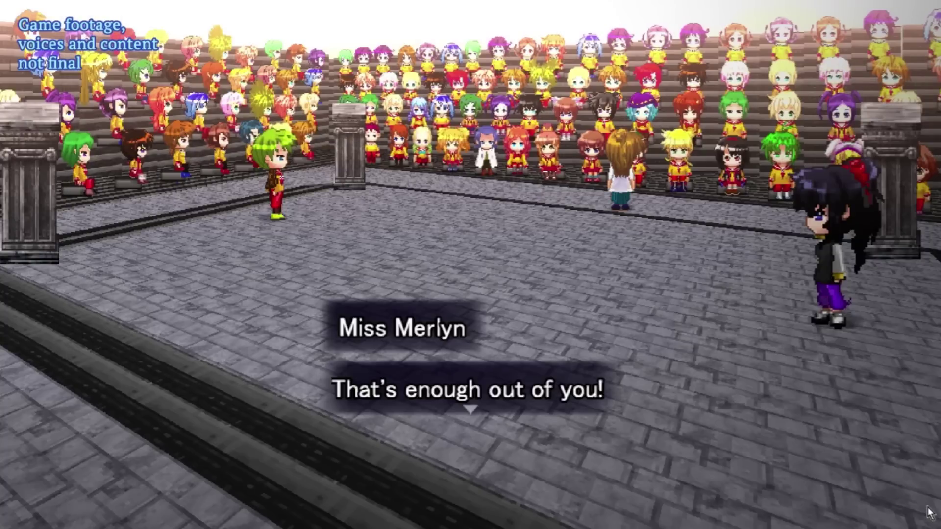
pyautogui.press('Return')
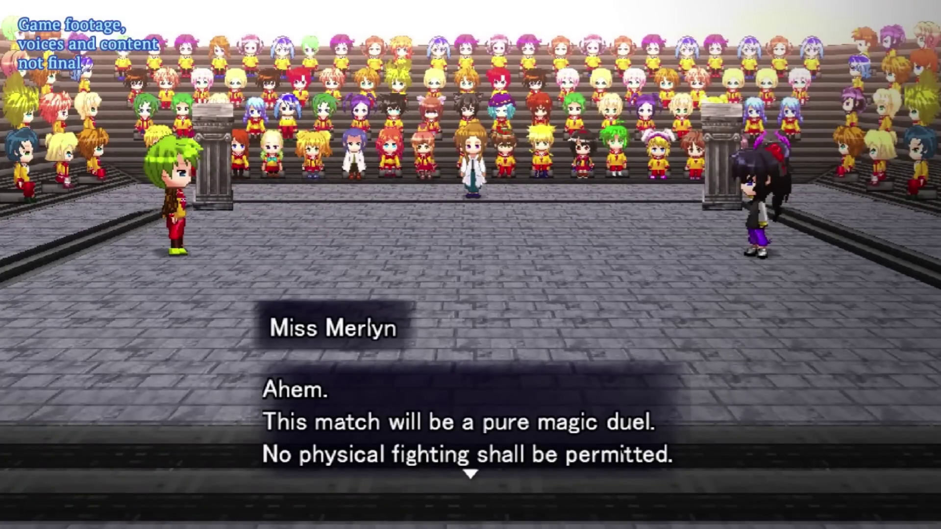
pyautogui.press('Return')
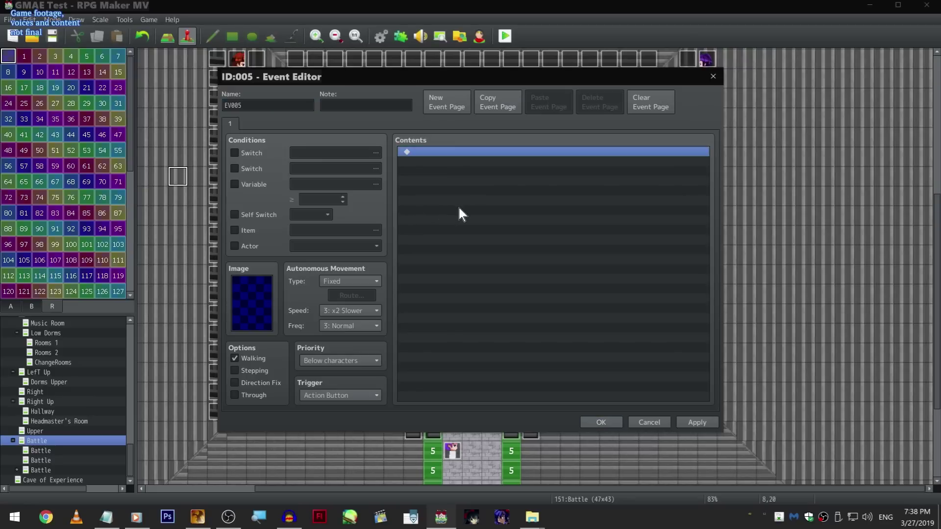
# Dismiss the blank EV005 event, then review the parallel setup commands of event EV440 beside the lower walkway.
pyautogui.click(711, 77)
pyautogui.scroll(-3, 604, 347)
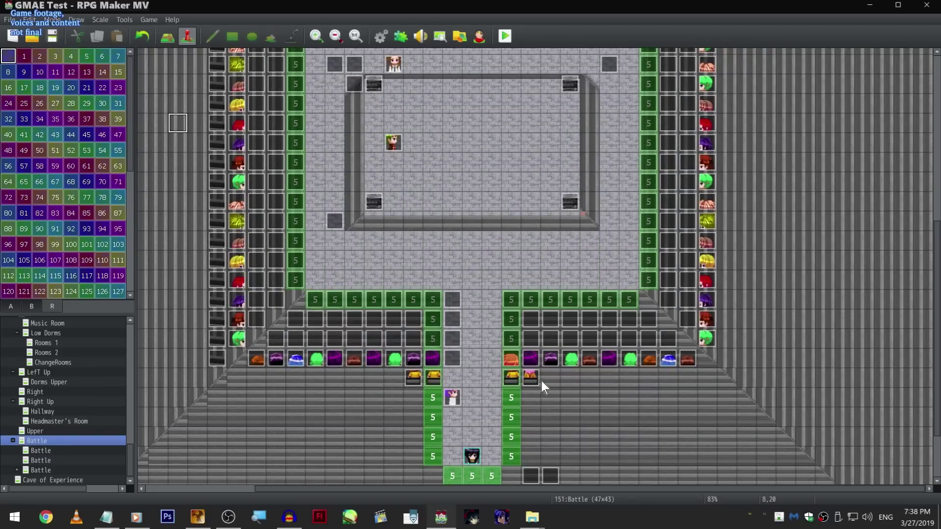
pyautogui.doubleClick(530, 477)
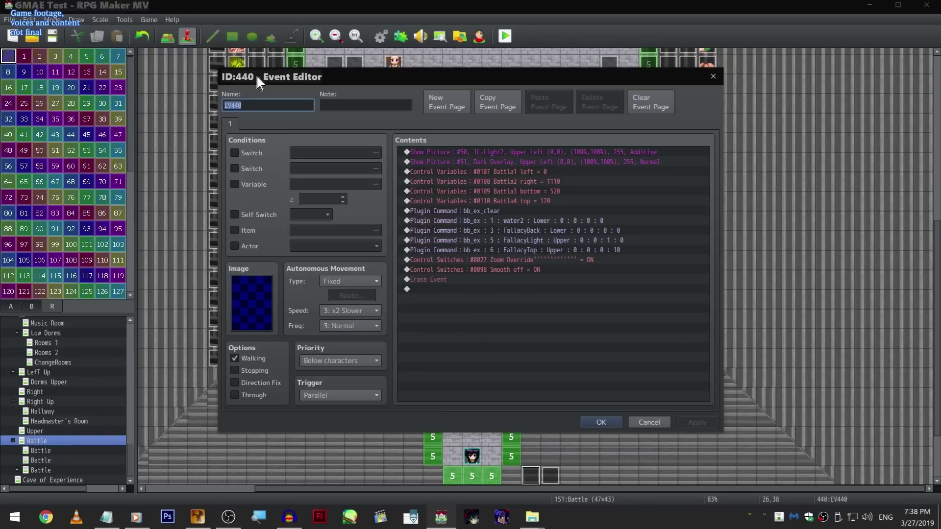
pyautogui.click(717, 75)
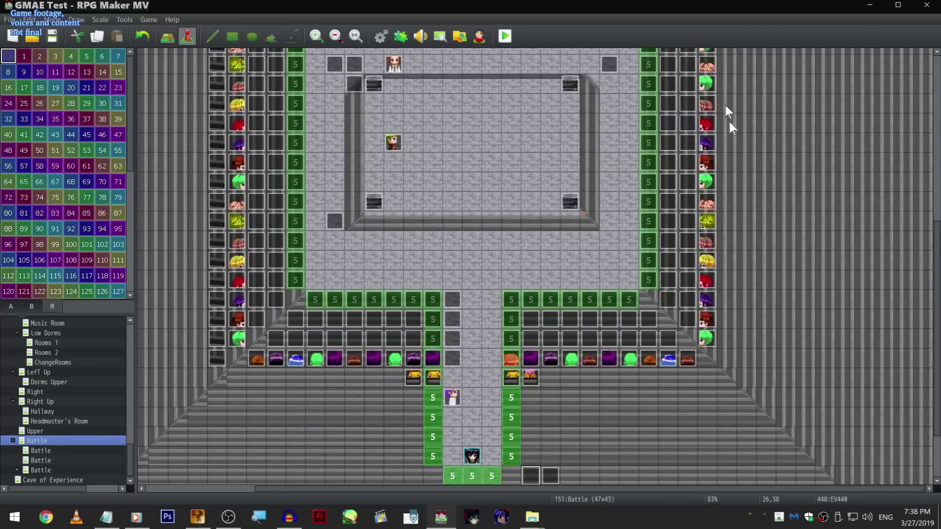
# Inspect the conditions and sprite of crowd event EV079 beside the walkway, then cancel the editor.
pyautogui.scroll(5, 739, 429)
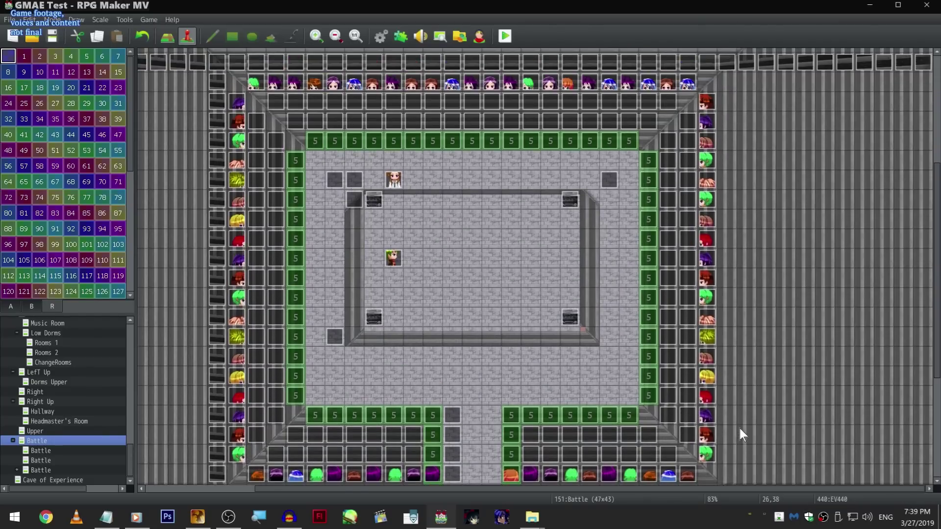
pyautogui.scroll(-5, 740, 429)
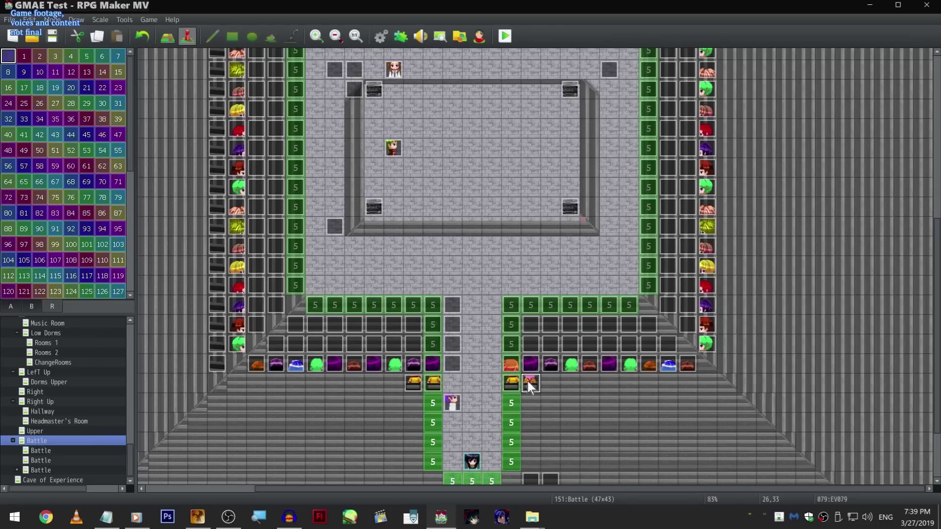
pyautogui.doubleClick(527, 381)
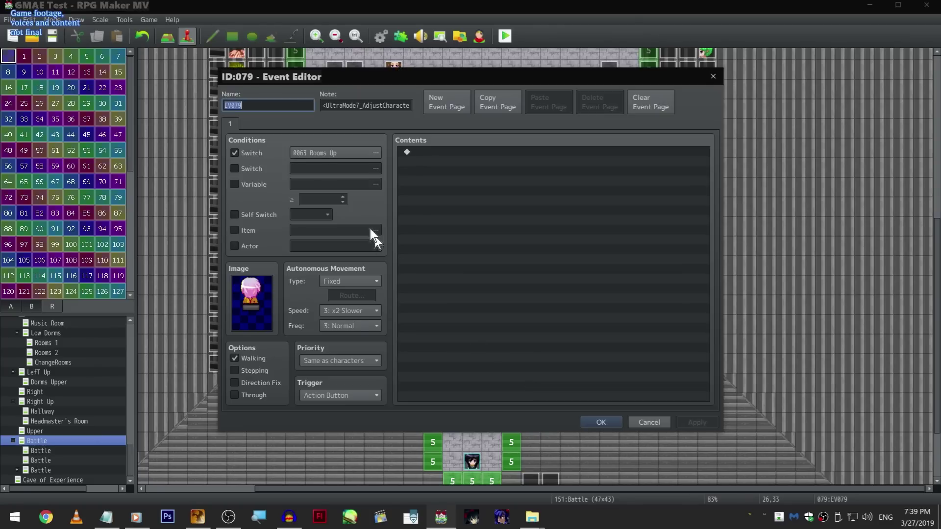
pyautogui.click(643, 422)
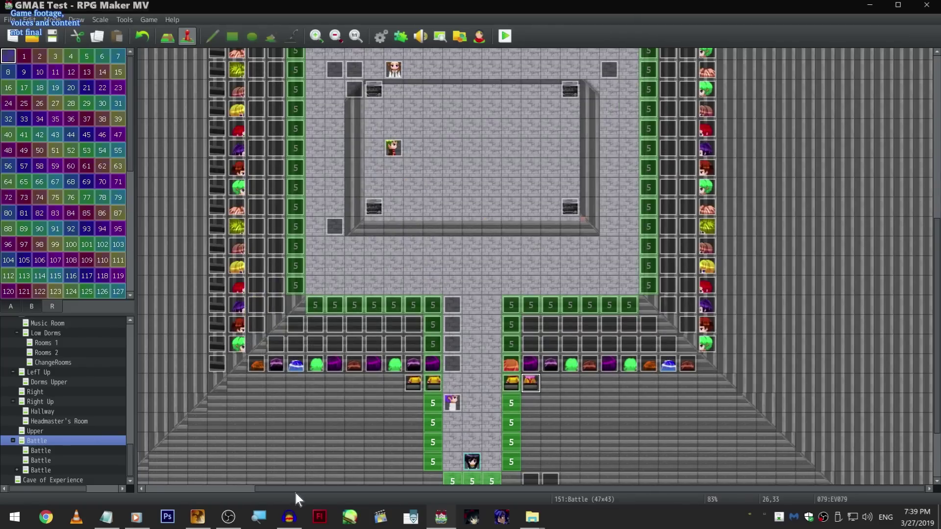
pyautogui.click(229, 518)
pyautogui.click(442, 517)
pyautogui.click(276, 422)
pyautogui.scroll(-3, 437, 441)
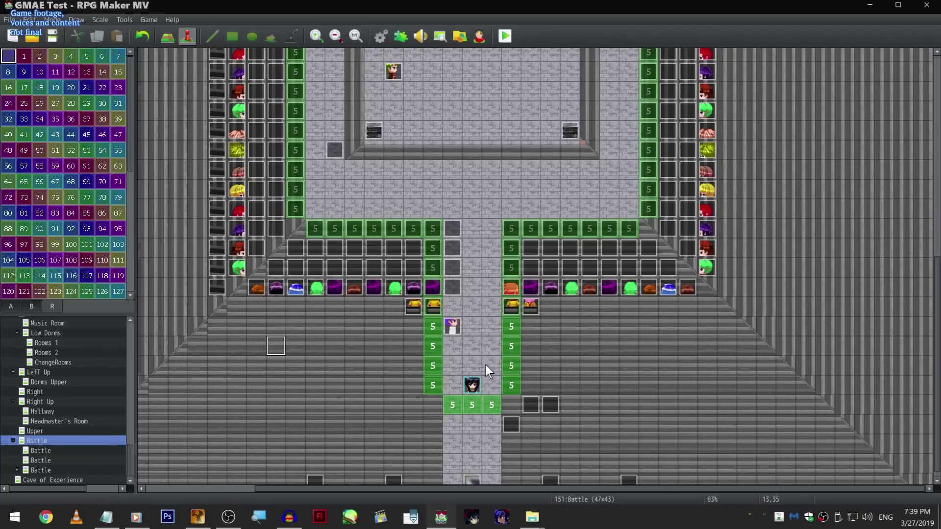
# Look over the arena, open the locke event inside the ring to view its cutscene commands, and close the editor.
pyautogui.scroll(5, 485, 366)
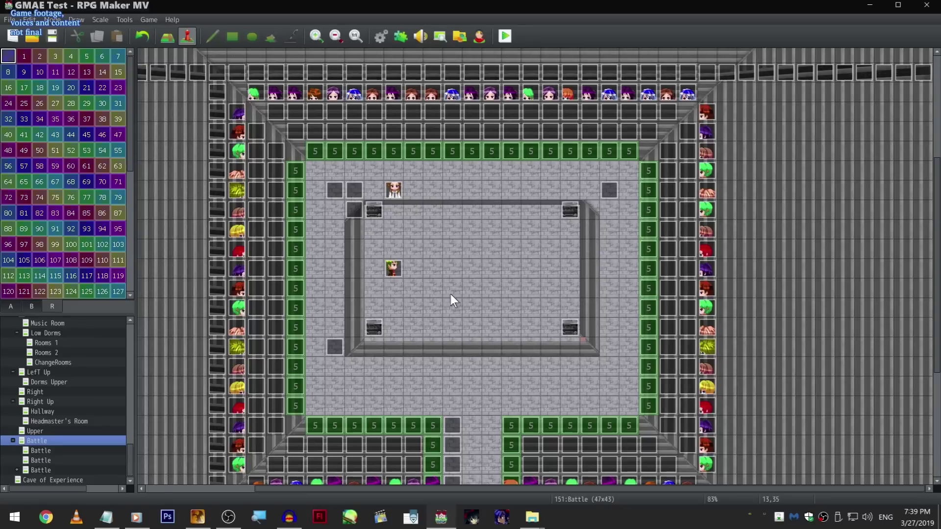
pyautogui.scroll(-5, 476, 449)
pyautogui.click(457, 354)
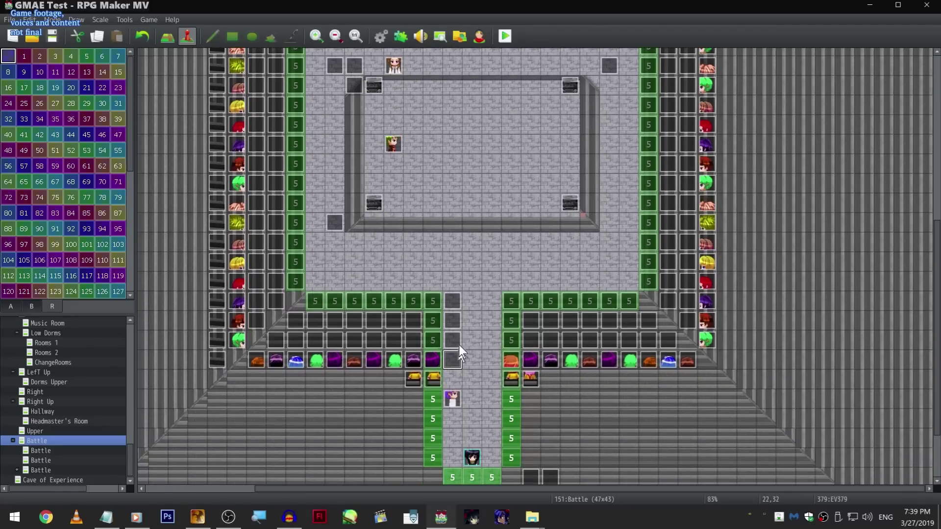
pyautogui.scroll(2, 457, 354)
pyautogui.doubleClick(391, 192)
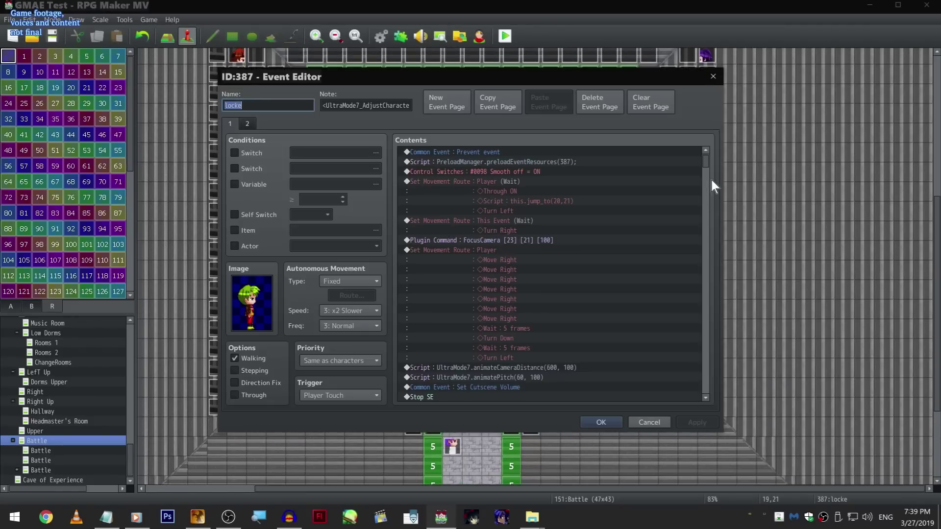
pyautogui.click(714, 77)
pyautogui.click(460, 270)
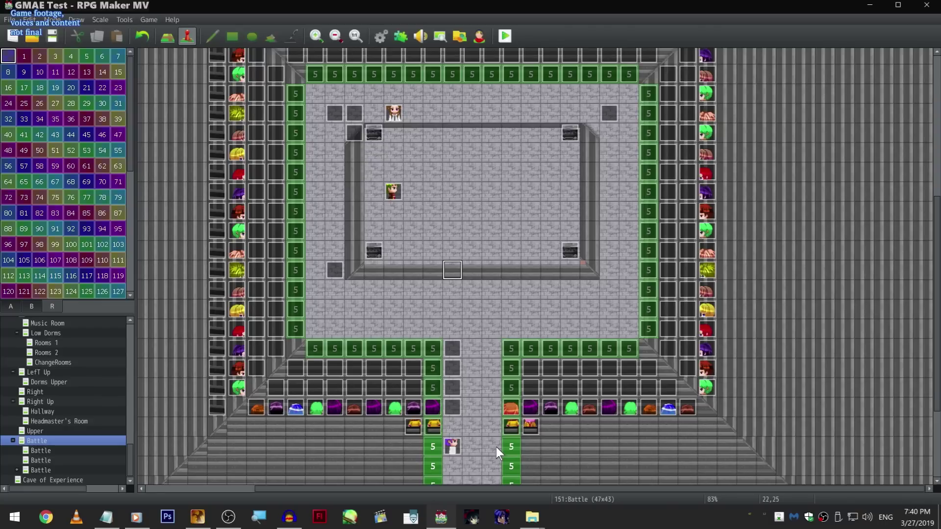
# Open the image picker of crowd event EV221 above the arena and compare the zmag, zmag2, zmagtest and zmagtest2 sheets.
pyautogui.scroll(4, 496, 447)
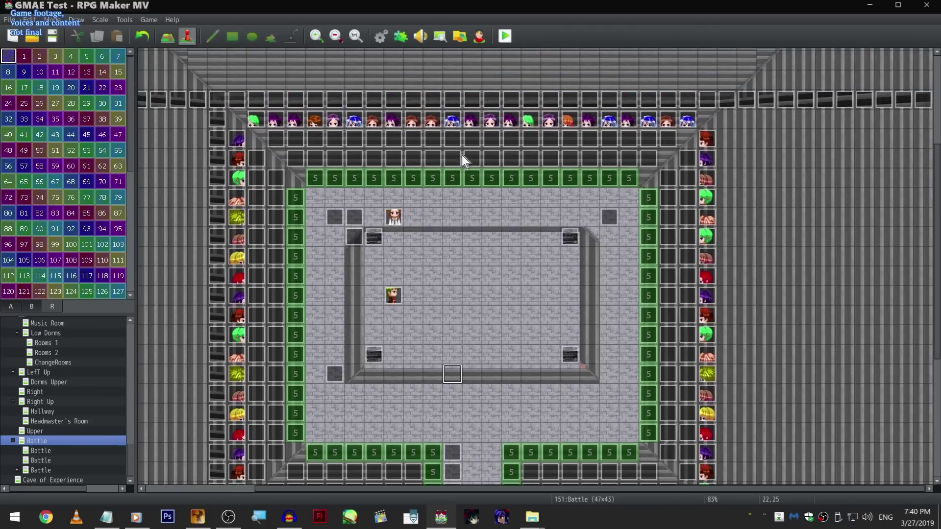
pyautogui.doubleClick(386, 140)
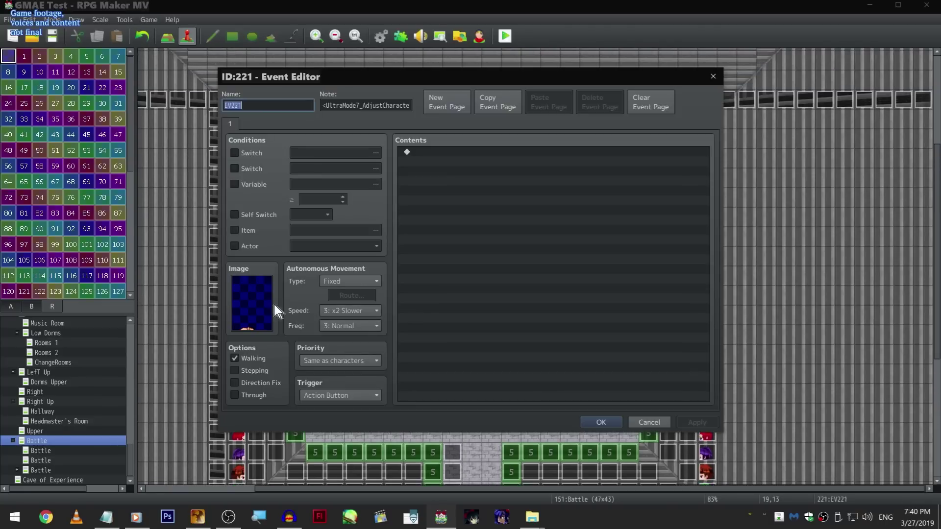
pyautogui.doubleClick(270, 304)
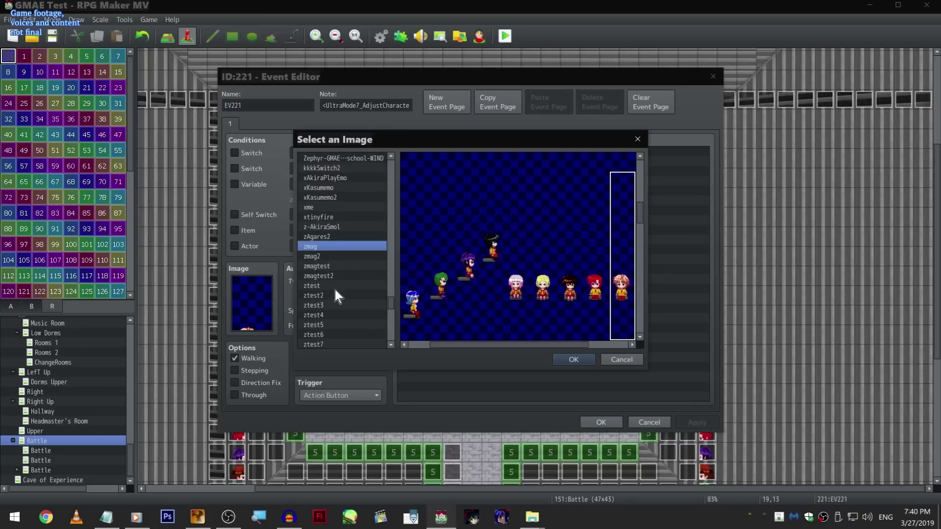
pyautogui.click(343, 254)
pyautogui.click(343, 249)
pyautogui.click(345, 264)
pyautogui.click(345, 256)
pyautogui.click(343, 278)
pyautogui.click(343, 257)
pyautogui.click(345, 248)
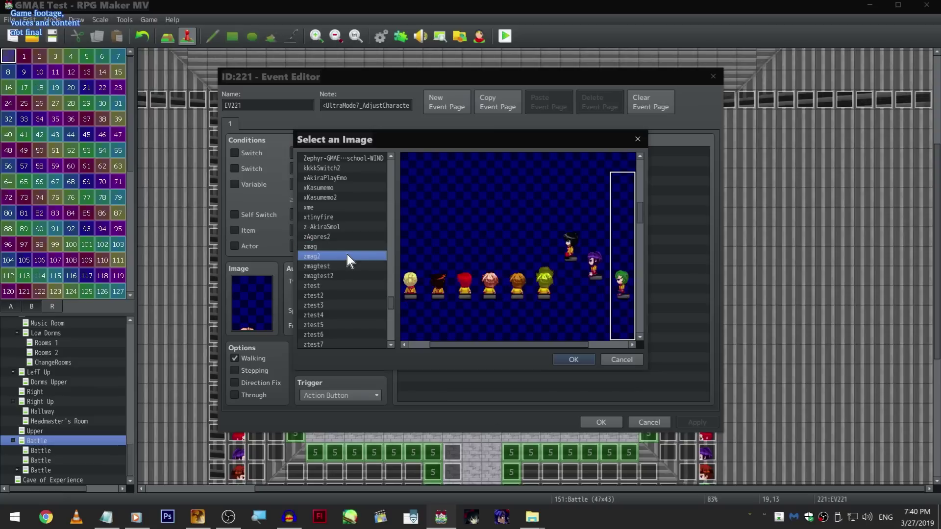
# Examine the staggered crowd characters across the zmag sprite sheet, then cancel the image picker and the event editor.
pyautogui.scroll(3, 552, 286)
pyautogui.scroll(1, 526, 339)
pyautogui.moveTo(639, 188); pyautogui.dragTo(535, 190)
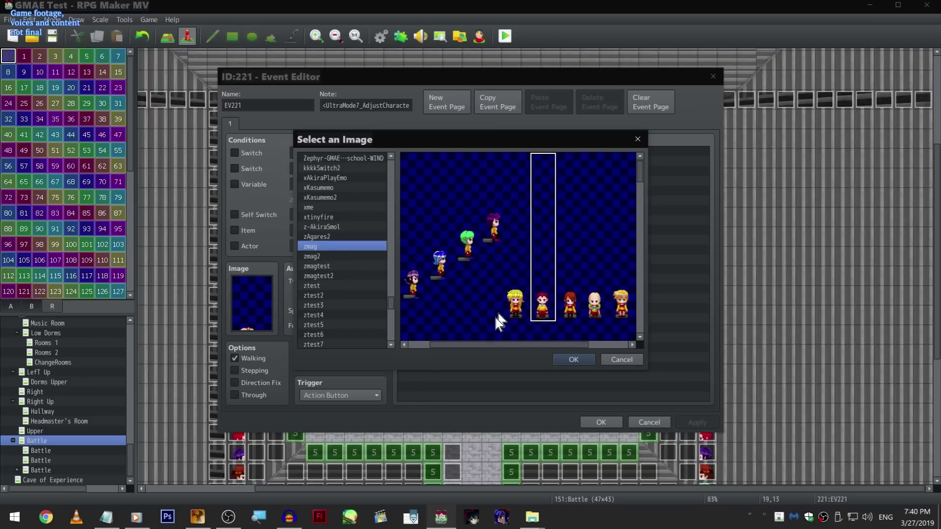
pyautogui.moveTo(494, 344); pyautogui.dragTo(435, 336)
pyautogui.moveTo(425, 287); pyautogui.dragTo(439, 280)
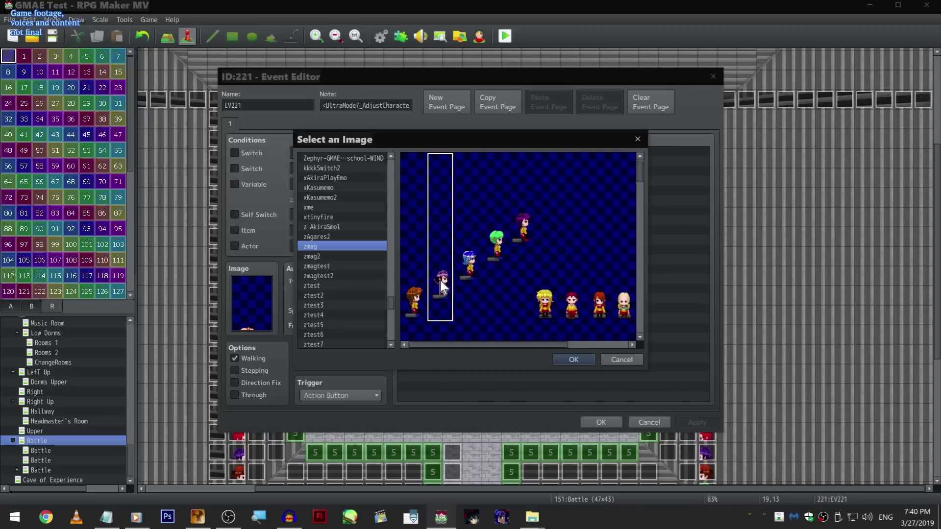
pyautogui.scroll(-5, 502, 248)
pyautogui.scroll(-3, 351, 225)
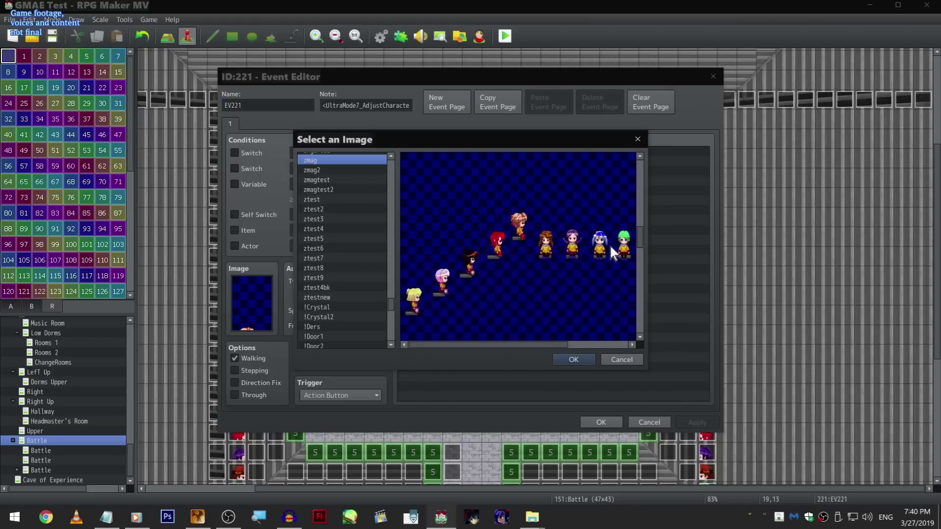
pyautogui.scroll(-3, 635, 294)
pyautogui.click(620, 360)
pyautogui.click(649, 422)
# Inspect crowd event EV237 in the row above the arena, then close its editor.
pyautogui.rightClick(470, 303)
pyautogui.click(473, 296)
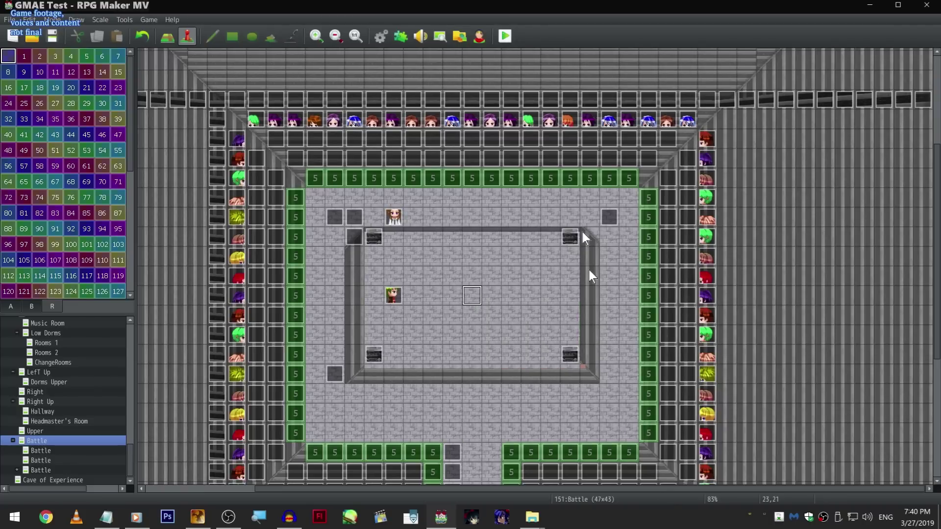
pyautogui.doubleClick(531, 119)
pyautogui.click(711, 76)
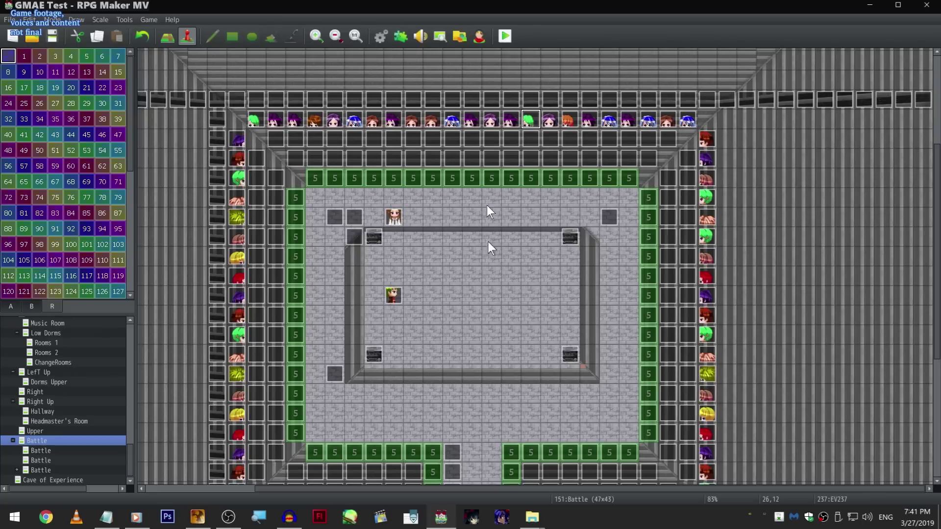
# Survey the Battle map's crowd rows, region 5 borders and lower walkway.
pyautogui.scroll(-6, 465, 114)
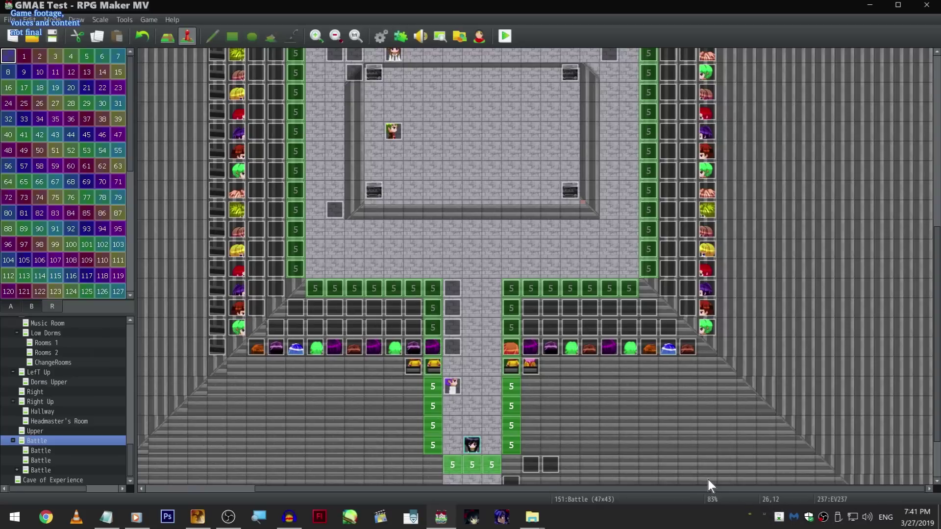
pyautogui.scroll(-2, 302, 422)
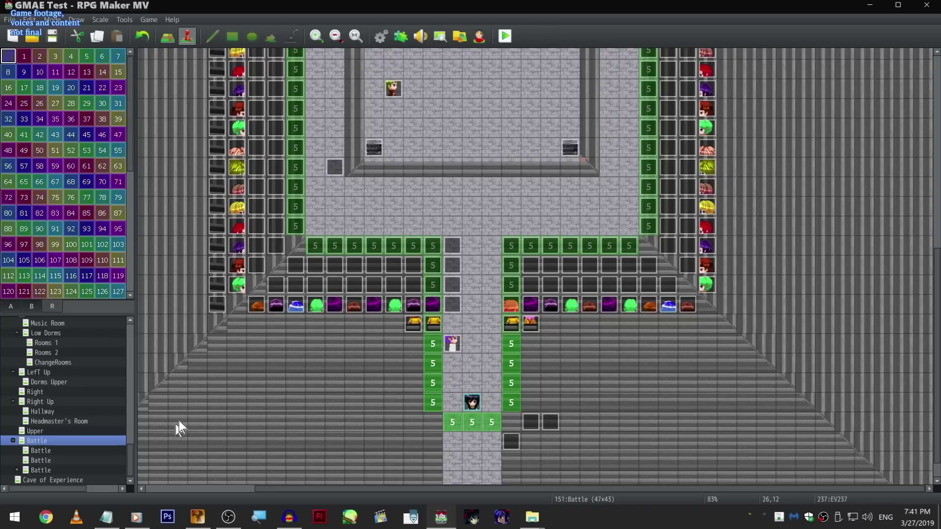
pyautogui.scroll(8, 376, 322)
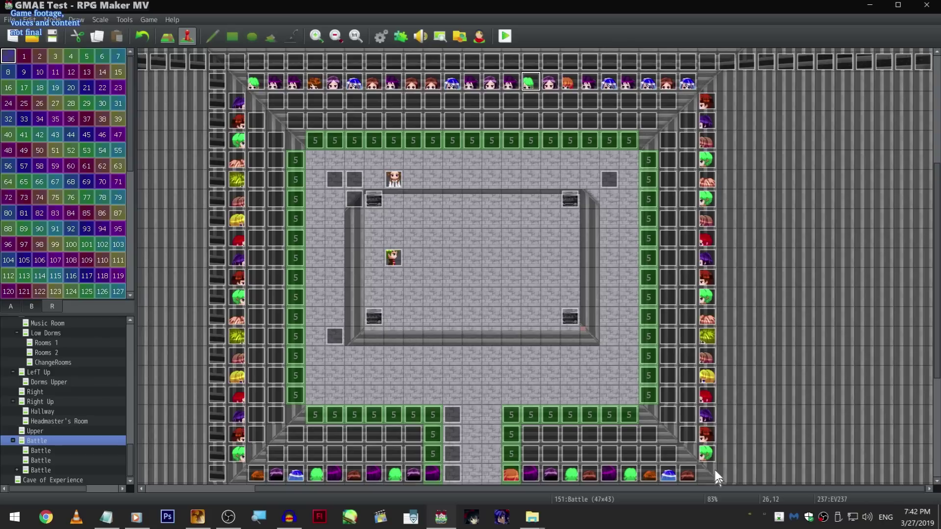
pyautogui.scroll(-1, 684, 420)
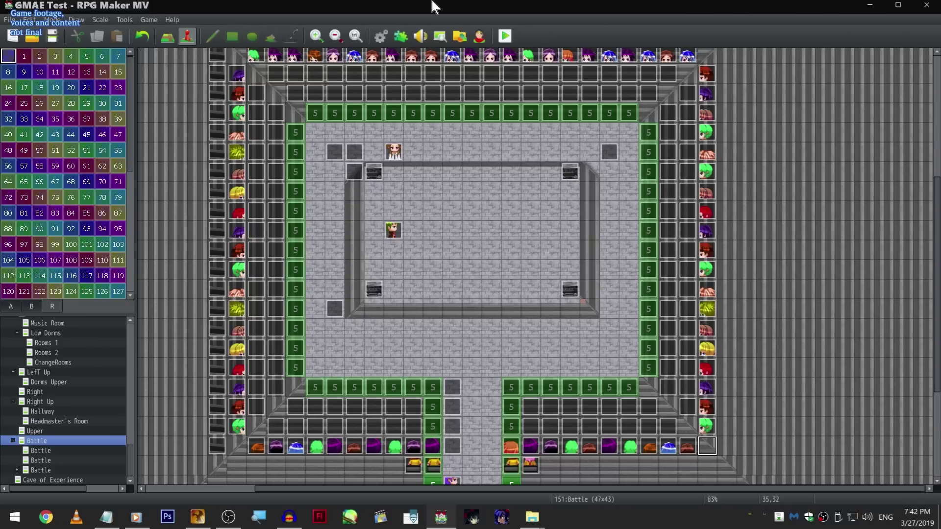
pyautogui.scroll(-5, 599, 287)
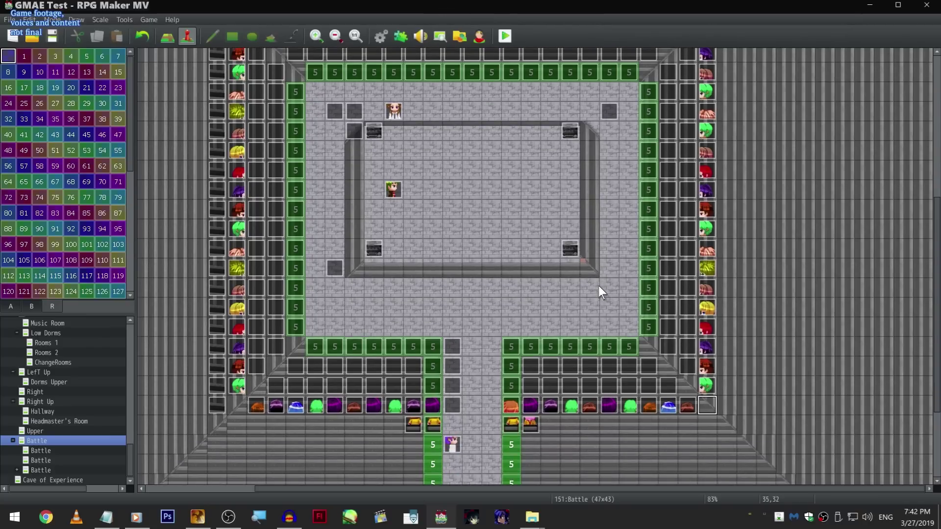
pyautogui.scroll(-1, 601, 277)
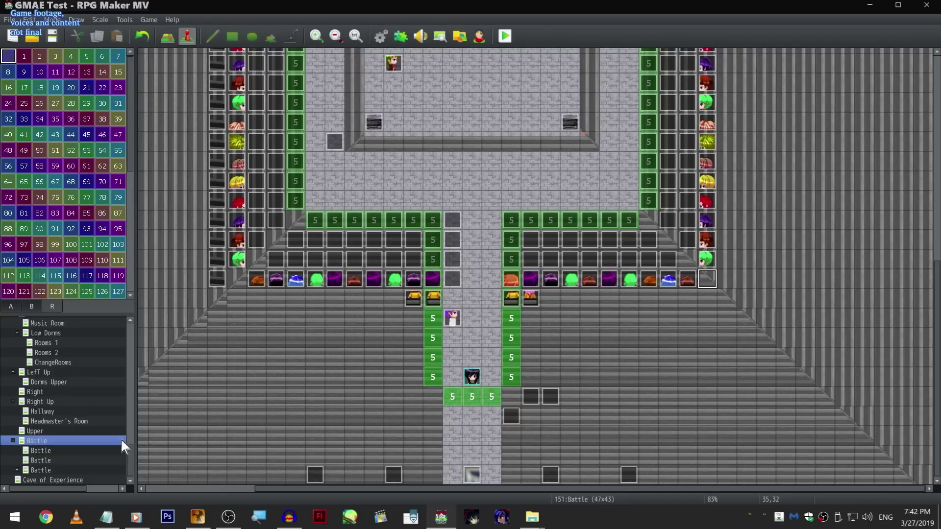
# Open the third Battle map nested under the main one and examine its crowd layout around the arena.
pyautogui.click(41, 471)
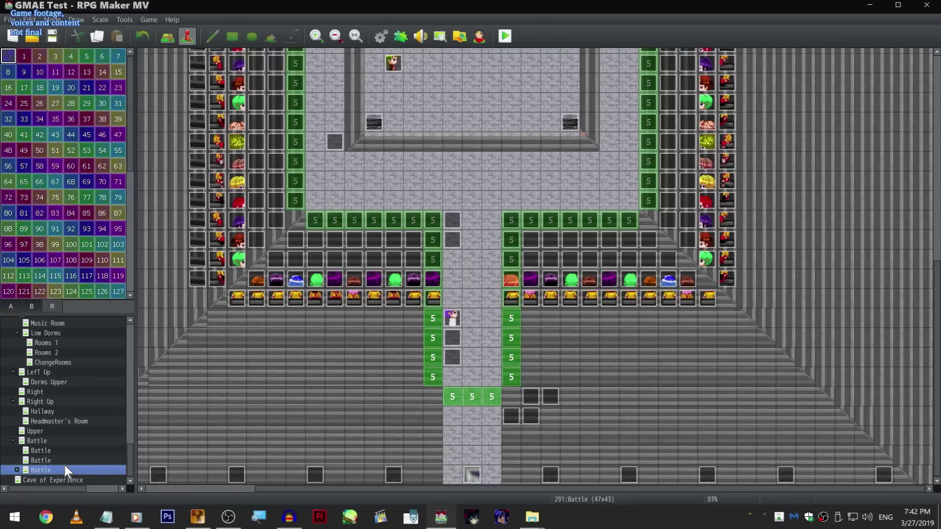
pyautogui.scroll(8, 496, 351)
pyautogui.scroll(2, 504, 328)
pyautogui.scroll(-8, 504, 327)
# Open the Cave of Experience map and paint region 7 on the two tiles directly below the eastern stairway.
pyautogui.click(93, 481)
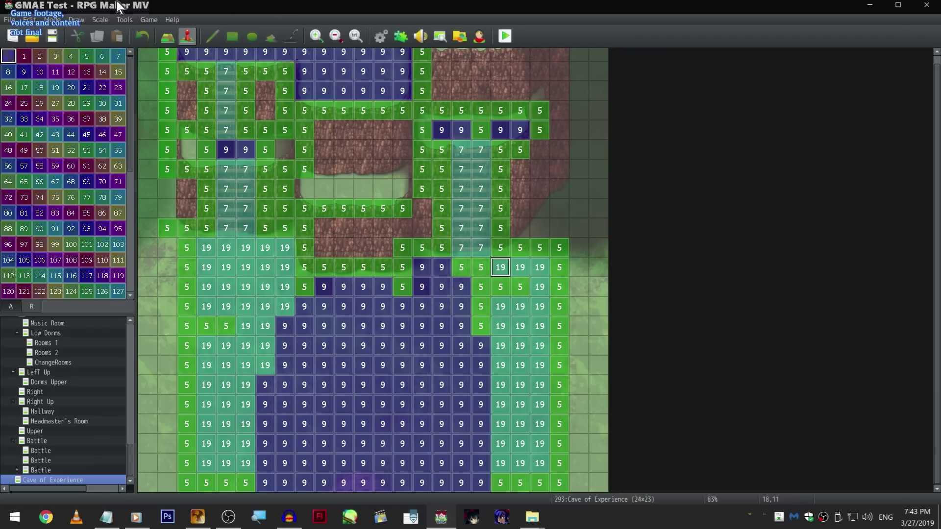
pyautogui.click(212, 36)
pyautogui.rightClick(469, 253)
pyautogui.click(470, 271)
pyautogui.click(469, 271)
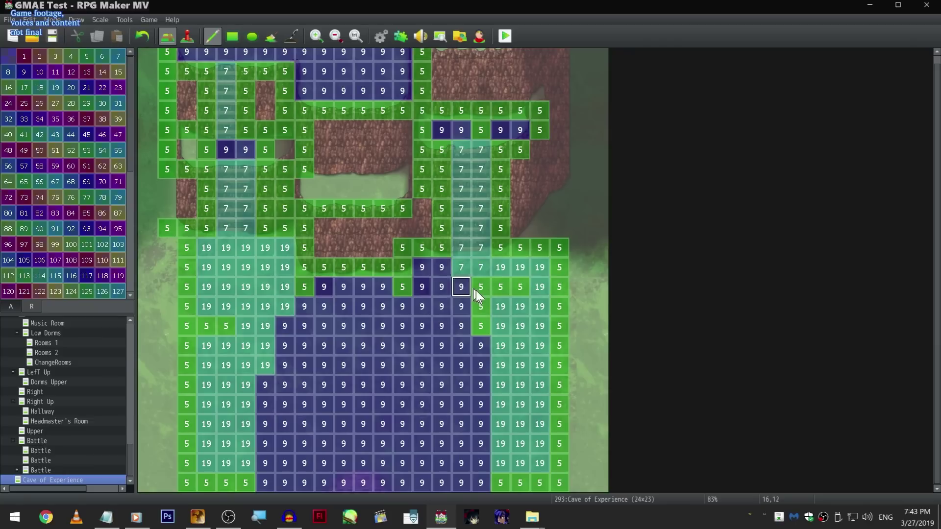
# Return to event editing and view the Cave of Experience map without its region IDs.
pyautogui.click(187, 35)
pyautogui.click(15, 305)
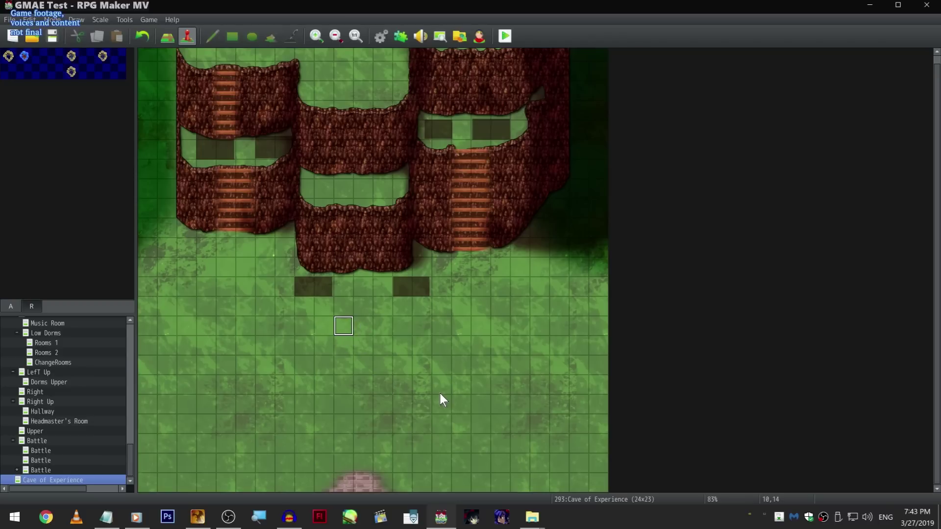
pyautogui.scroll(1, 403, 326)
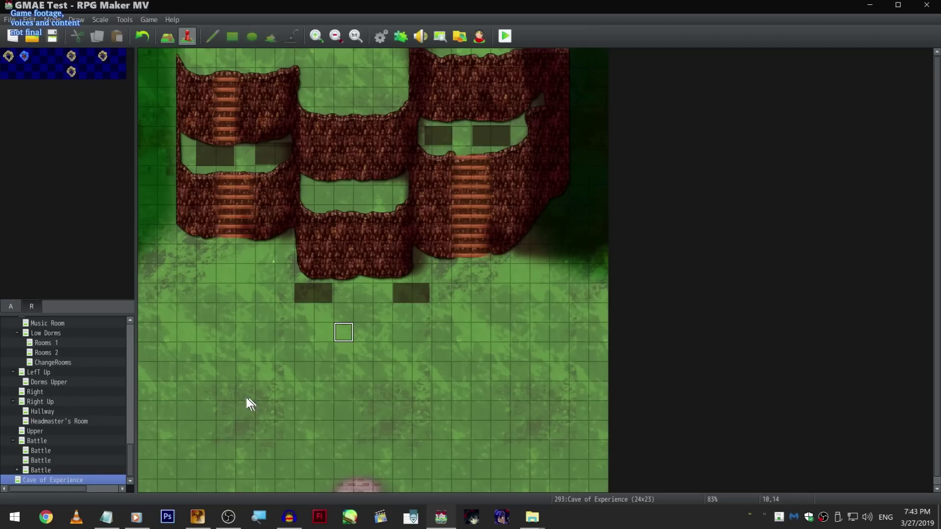
# Switch to the Gaia's Melody Another Epilogue project in RPG Maker XP and open the Epilogue Quests Menu map.
pyautogui.click(198, 512)
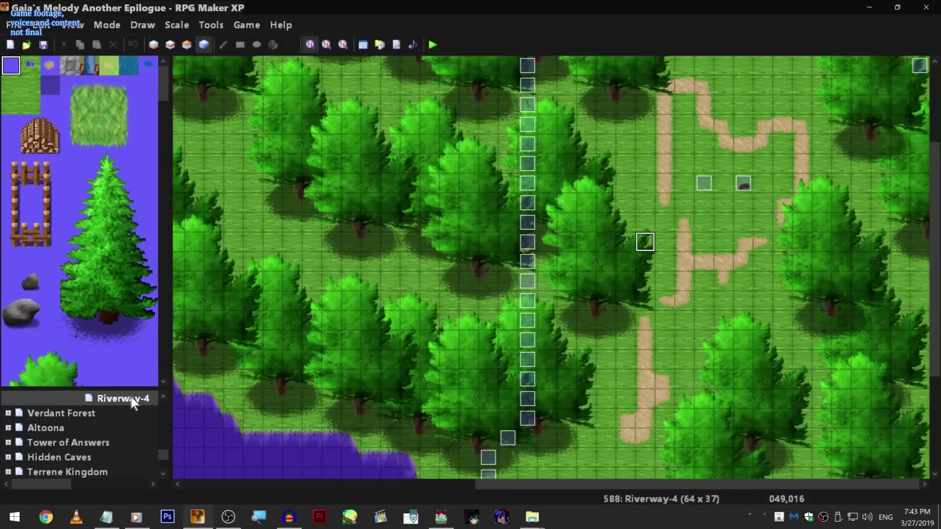
pyautogui.moveTo(132, 391); pyautogui.dragTo(135, 152)
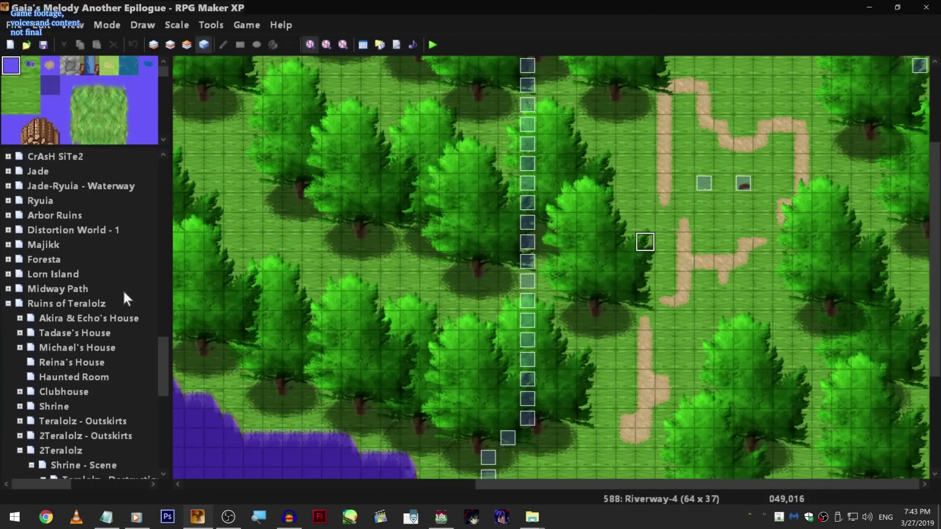
pyautogui.scroll(10, 124, 293)
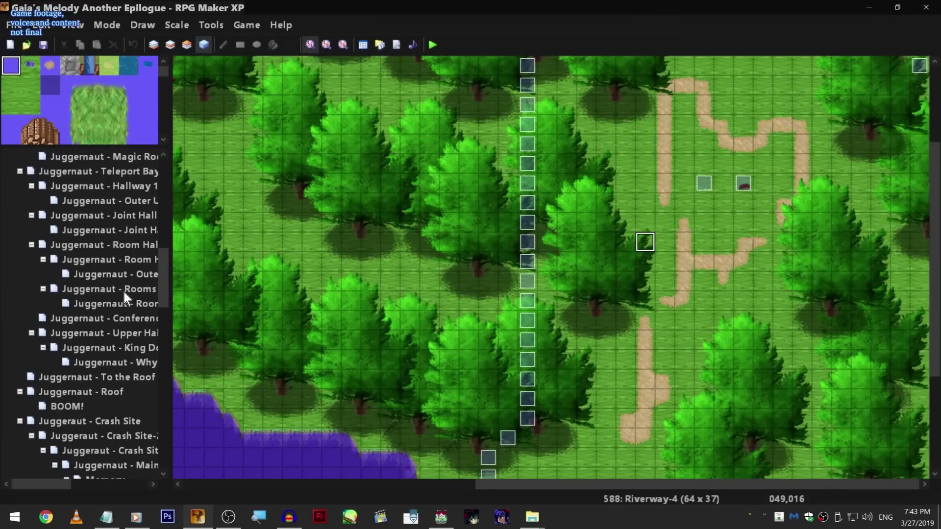
pyautogui.scroll(10, 136, 304)
pyautogui.scroll(-4, 136, 322)
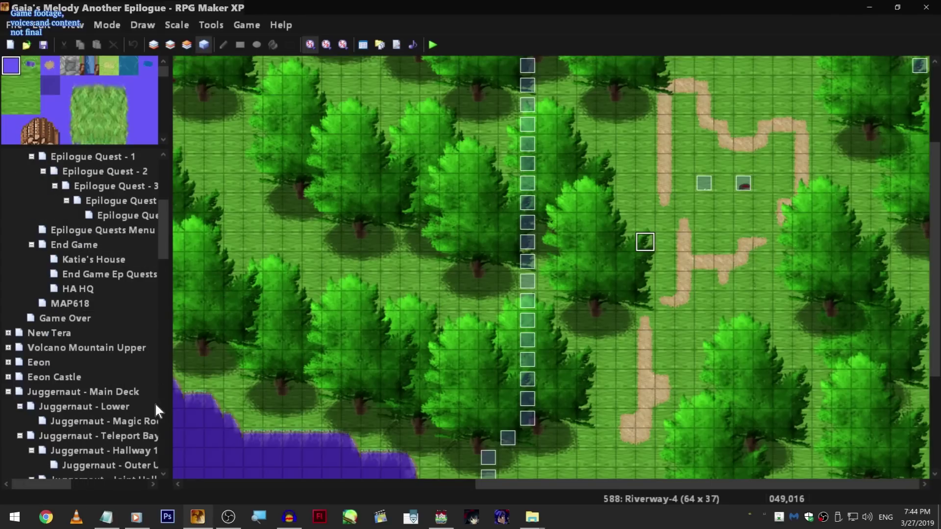
pyautogui.click(132, 229)
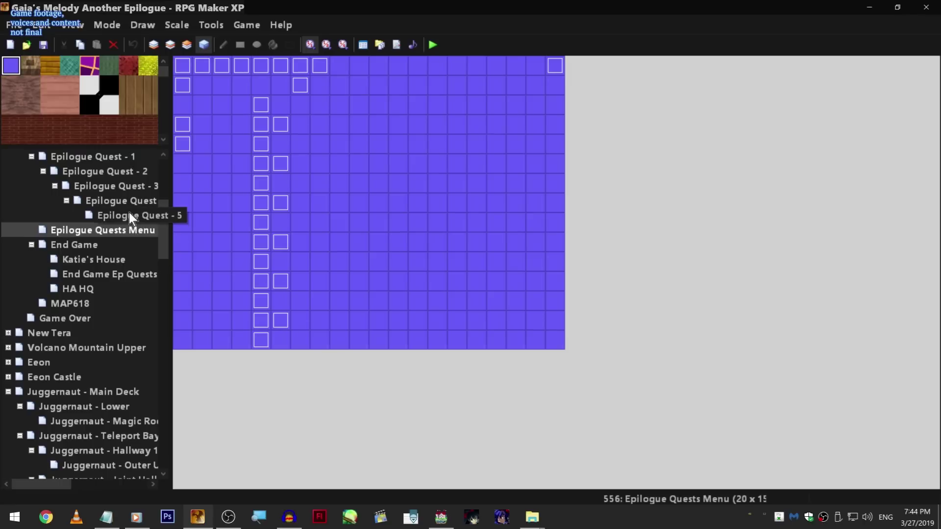
# Open the Epilogue Quest - 1 map and set the player's starting position at tile 002,002.
pyautogui.click(128, 156)
pyautogui.scroll(1, 139, 181)
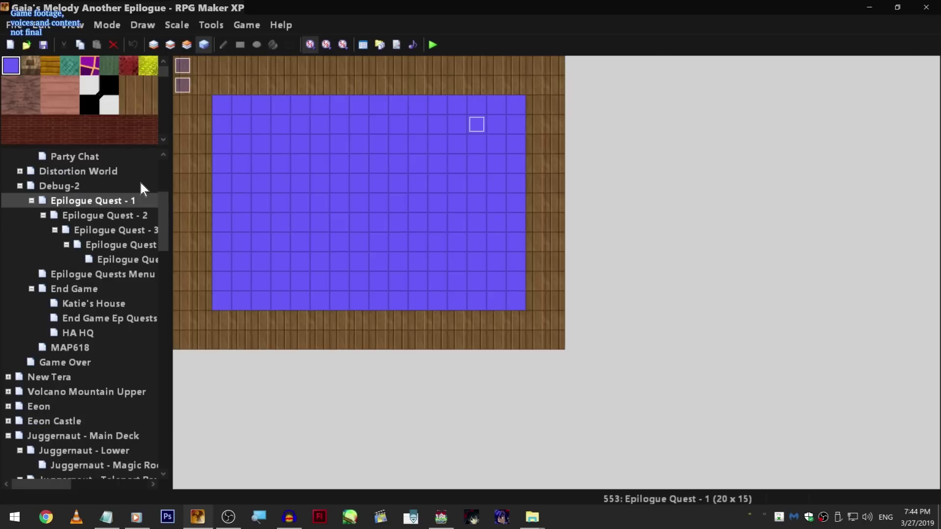
pyautogui.rightClick(223, 105)
pyautogui.click(251, 186)
# Playtest the project, saving its changes, and start a New Game from the title screen.
pyautogui.click(433, 45)
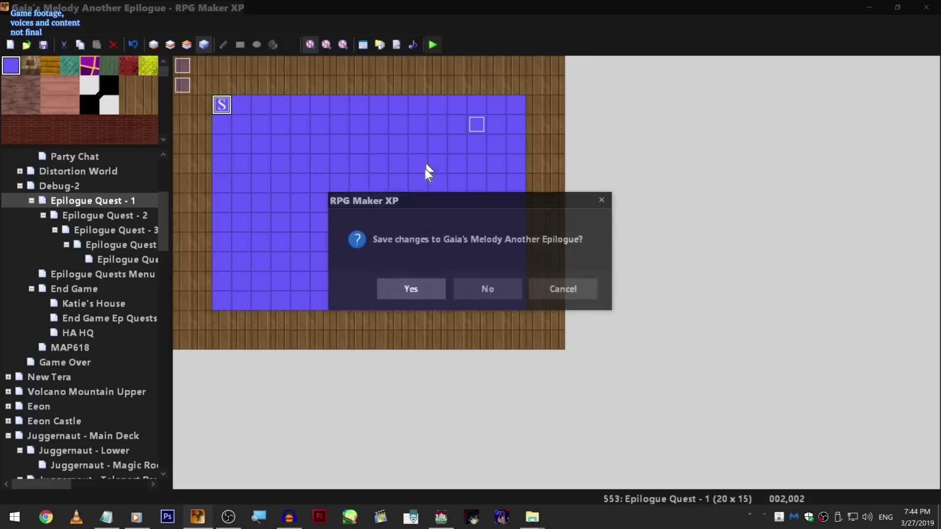
pyautogui.click(427, 291)
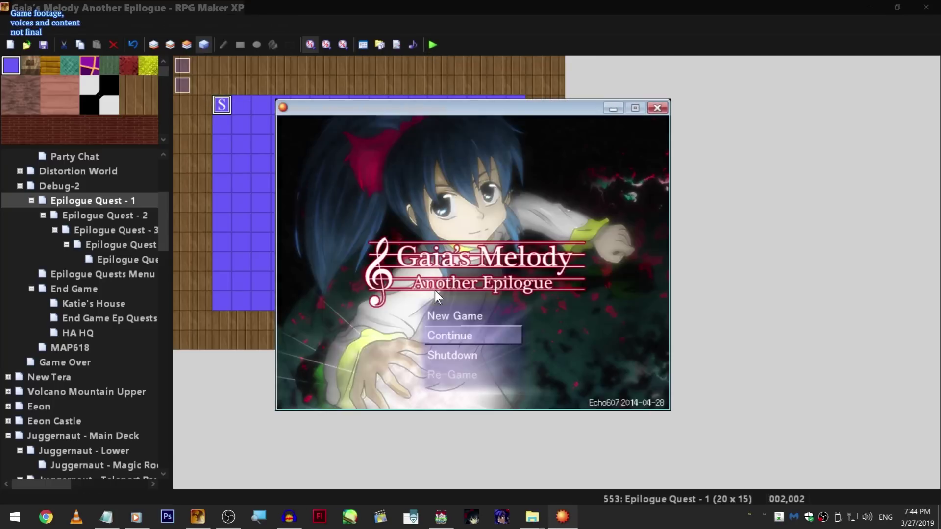
pyautogui.press('Up')
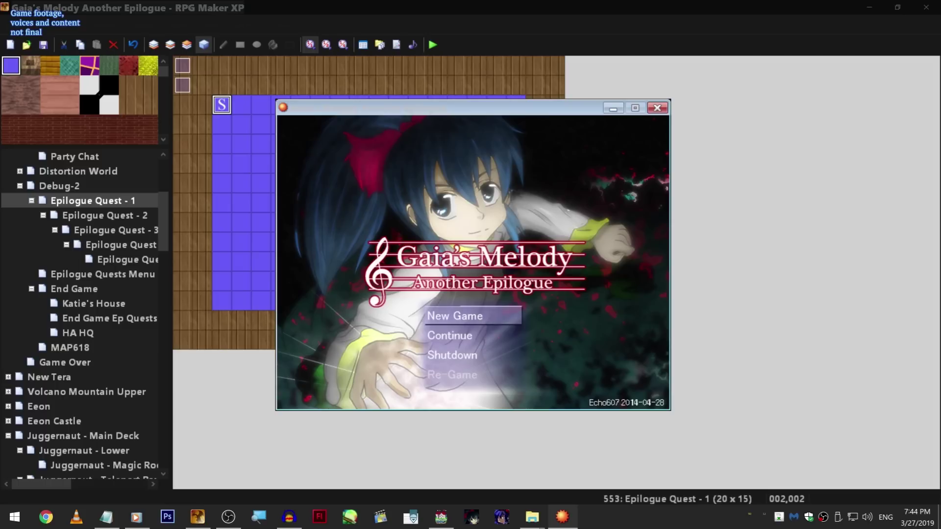
pyautogui.press('Return')
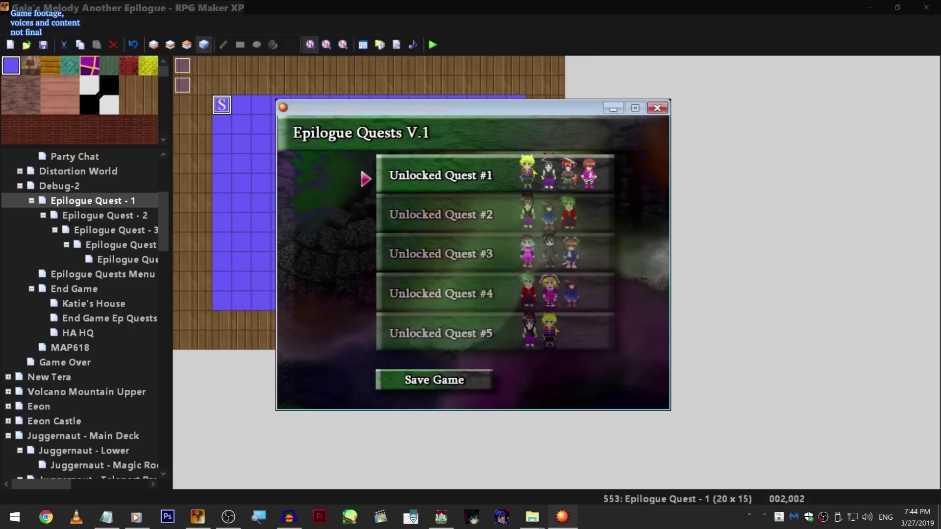
# Browse the Epilogue Quests V.1 menu down through its entries and highlight Unlocked Quest #5.
pyautogui.press('Down')
pyautogui.press('Down')
pyautogui.press('Down')
pyautogui.press('Down')
pyautogui.press('Down')
pyautogui.press('Up')
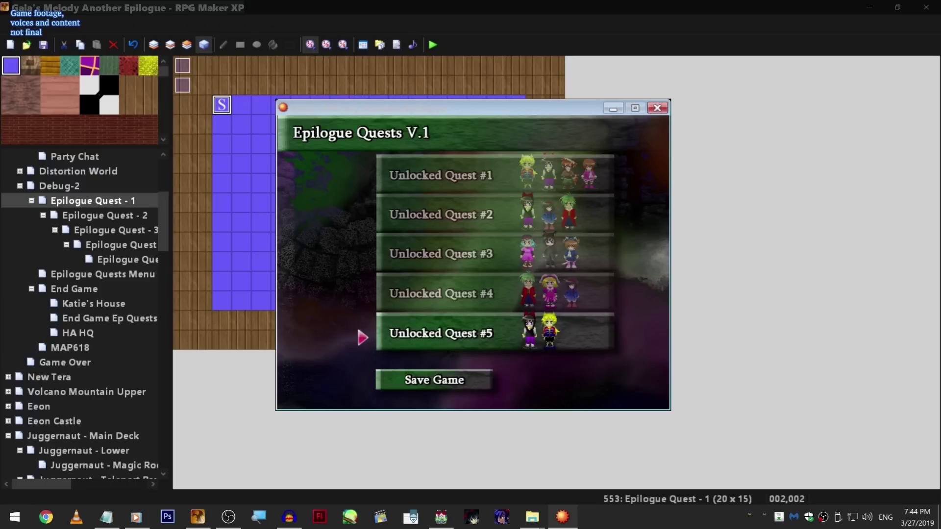
# Browse up and down through the Epilogue Quests V.1 entries, open the selected entry and back out to the quest menu.
pyautogui.press('Up')
pyautogui.press('Up')
pyautogui.press('Up')
pyautogui.press('Up')
pyautogui.press('Up')
pyautogui.press('Down')
pyautogui.press('Up')
pyautogui.press('Up')
pyautogui.press('Up')
pyautogui.press('Up')
pyautogui.press('Up')
pyautogui.press('Down')
pyautogui.press('Down')
pyautogui.press('Down')
pyautogui.press('Down')
pyautogui.press('Down')
pyautogui.press('Return')
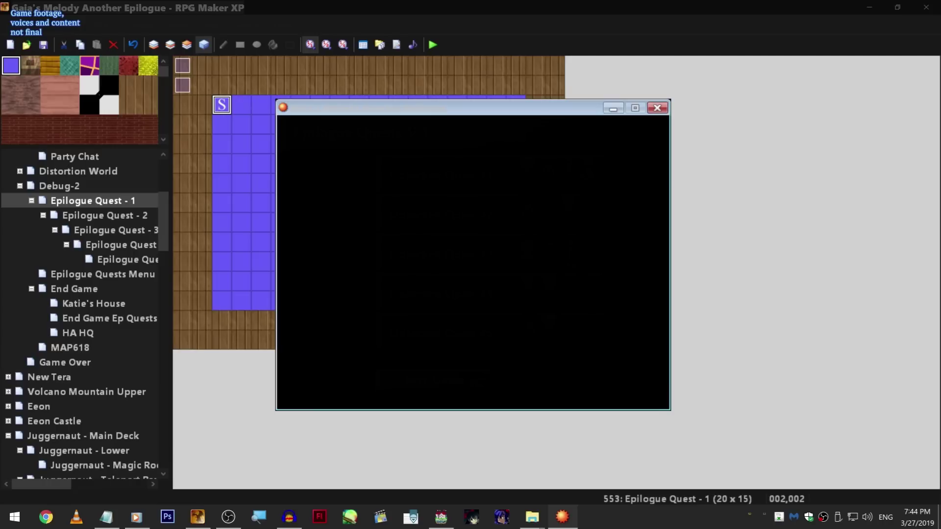
pyautogui.press('Escape')
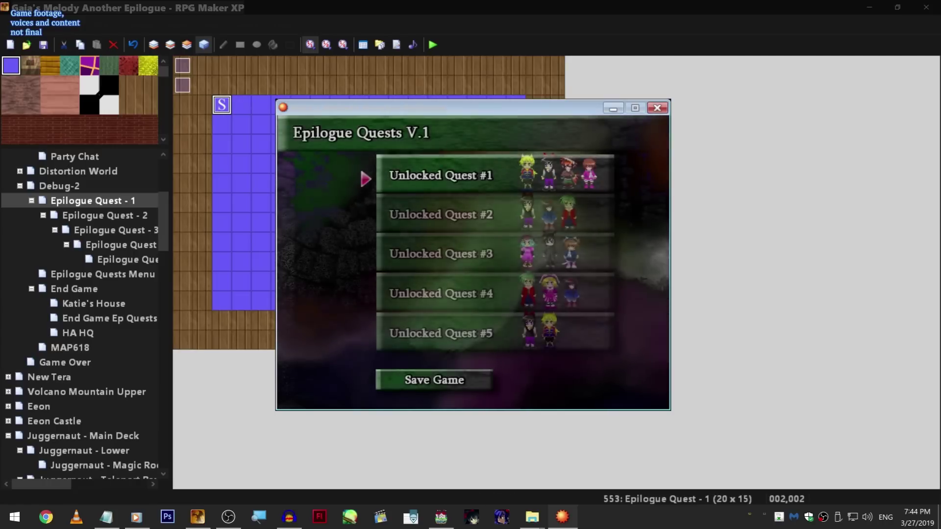
# Try to start Unlocked Quest #4 from the quest menu, dismiss its message and close the playtest.
pyautogui.press('Return')
pyautogui.press('Down')
pyautogui.press('Return')
pyautogui.press('Down')
pyautogui.press('Down')
pyautogui.press('Down')
pyautogui.press('Return')
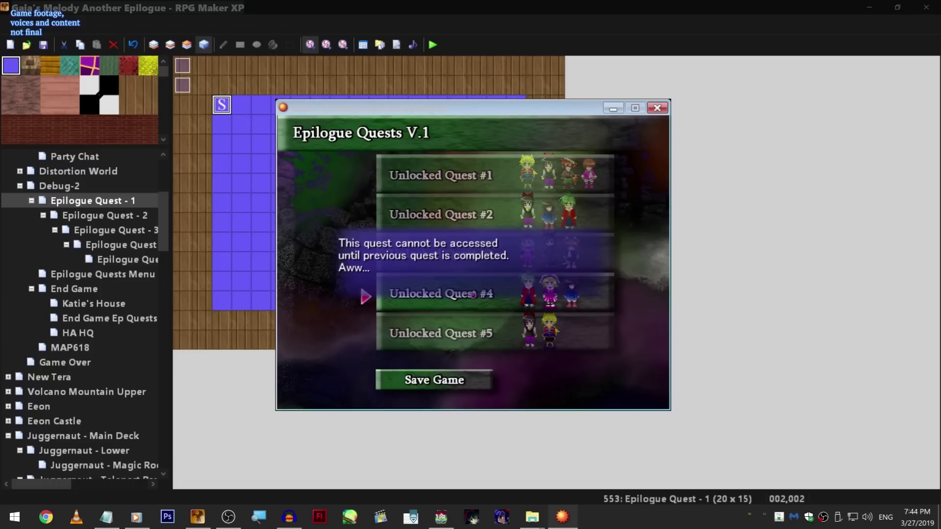
pyautogui.press('Return')
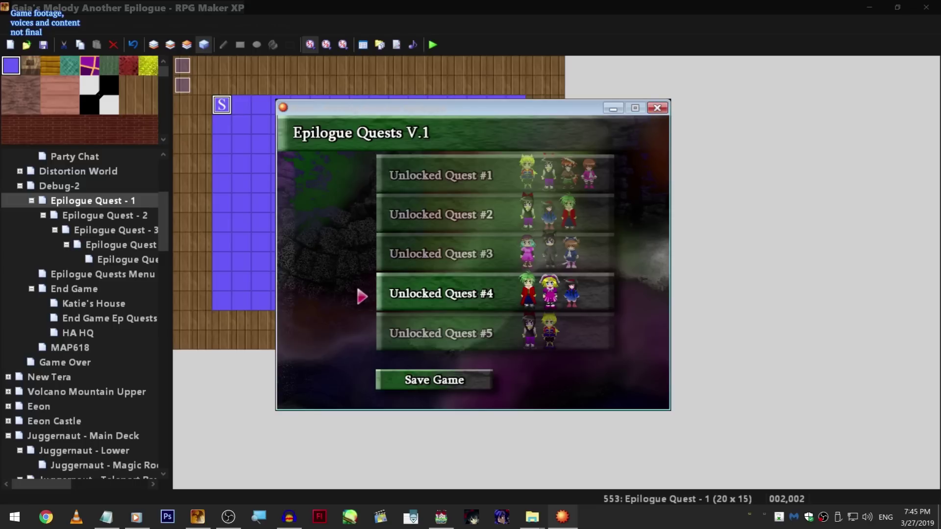
pyautogui.press('Down')
pyautogui.click(658, 107)
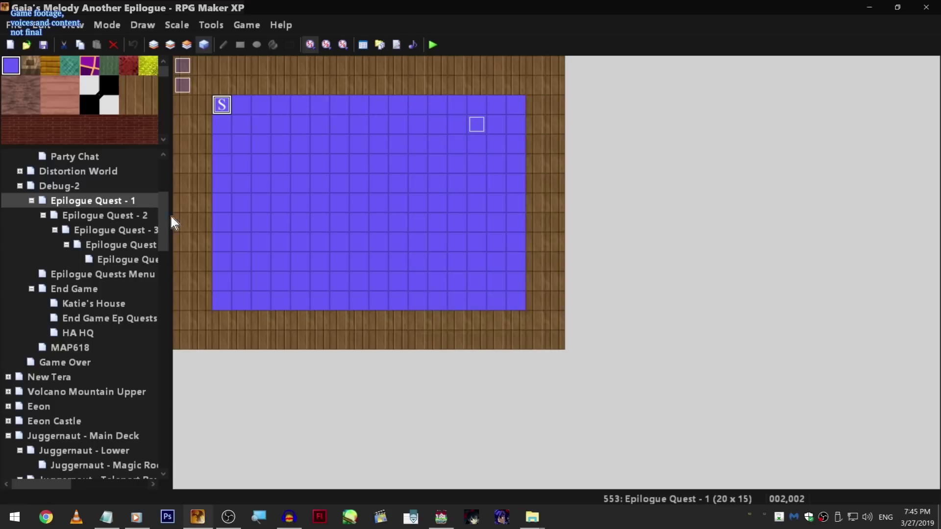
# Set the player's starting position at tile 010,004 on the Epilogue Quest - 4 map and playtest into a New Game.
pyautogui.click(125, 230)
pyautogui.click(122, 245)
pyautogui.rightClick(373, 148)
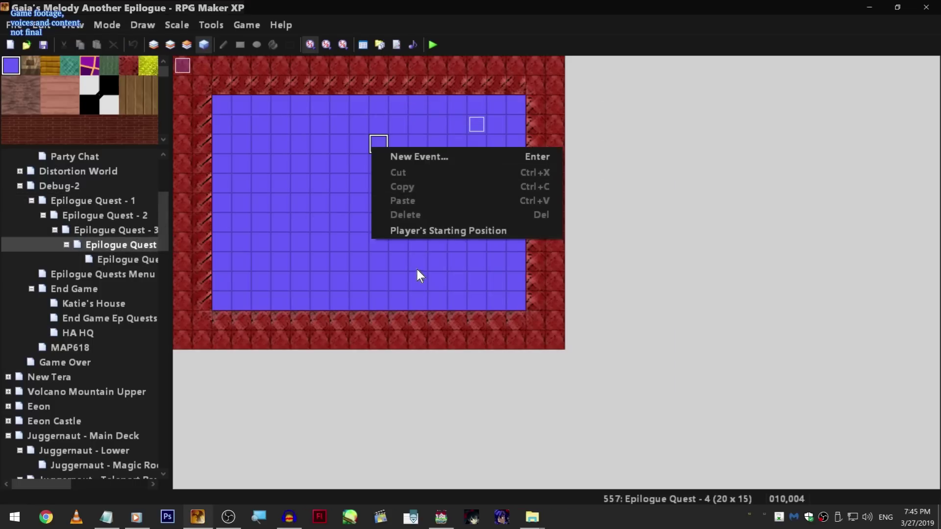
pyautogui.click(432, 228)
pyautogui.click(433, 44)
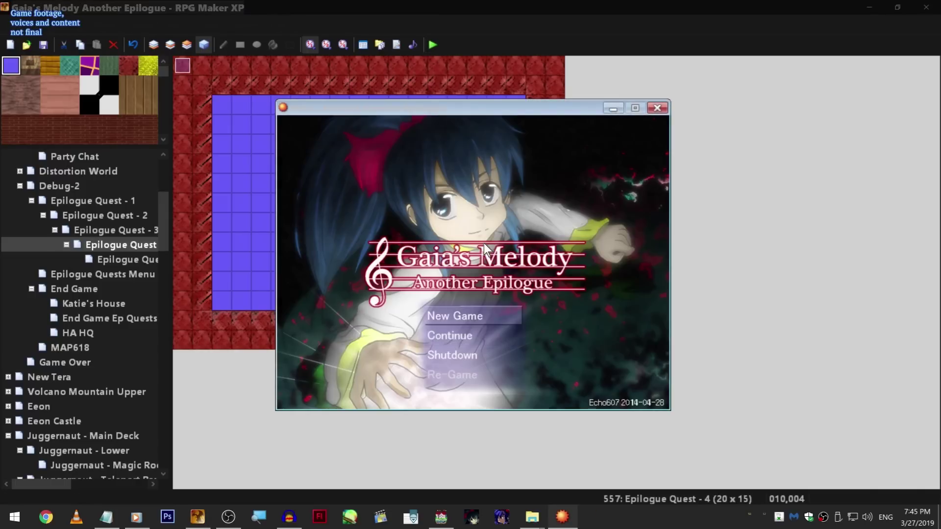
pyautogui.press('Return')
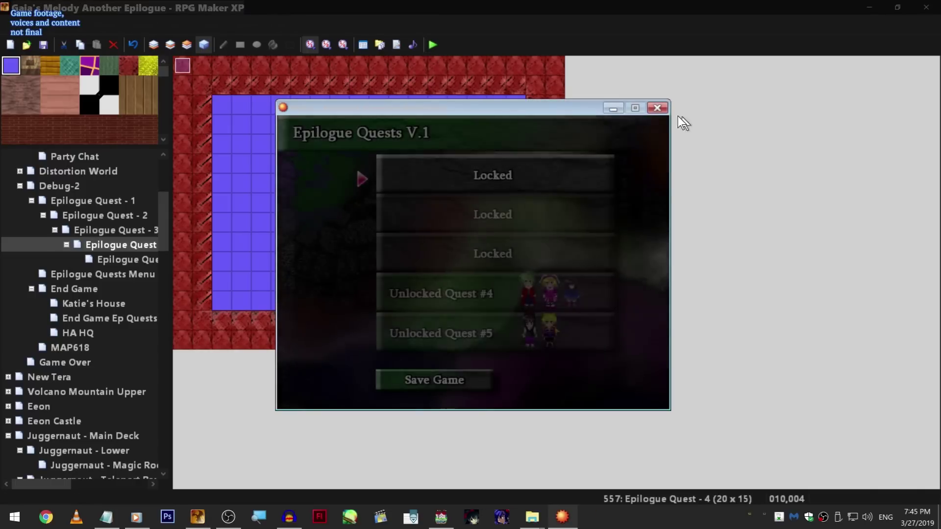
# Browse the Epilogue Quests V.1 menu down to Unlocked Quest #4, and close the playtest.
pyautogui.press('Down')
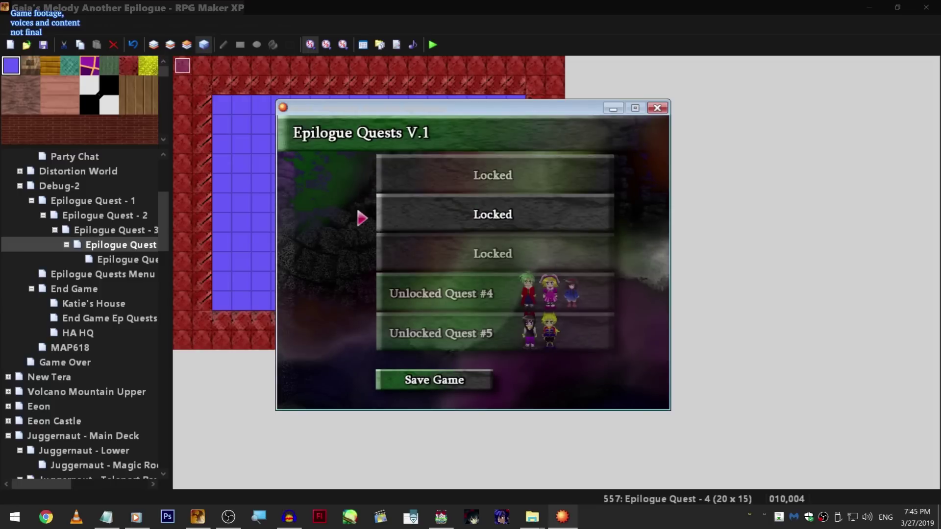
pyautogui.press('Up')
pyautogui.press('Down')
pyautogui.press('Down')
pyautogui.press('Down')
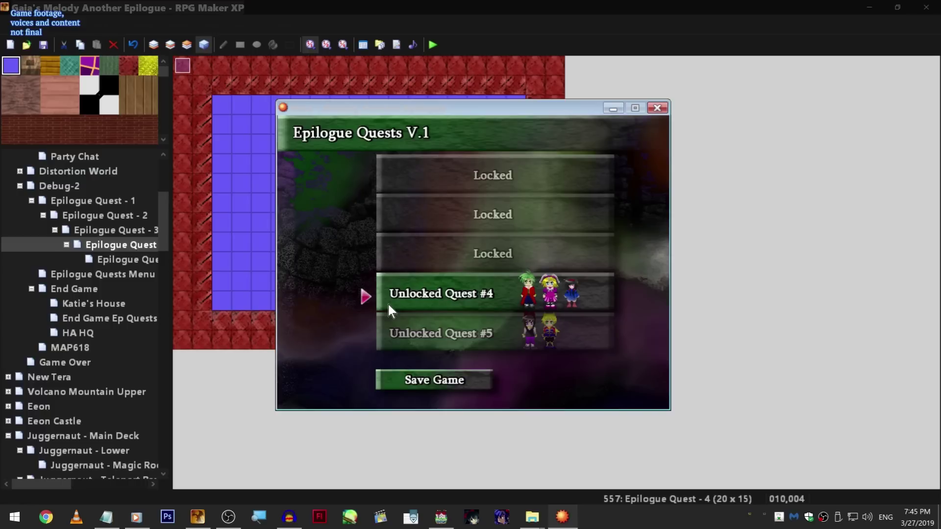
pyautogui.click(656, 108)
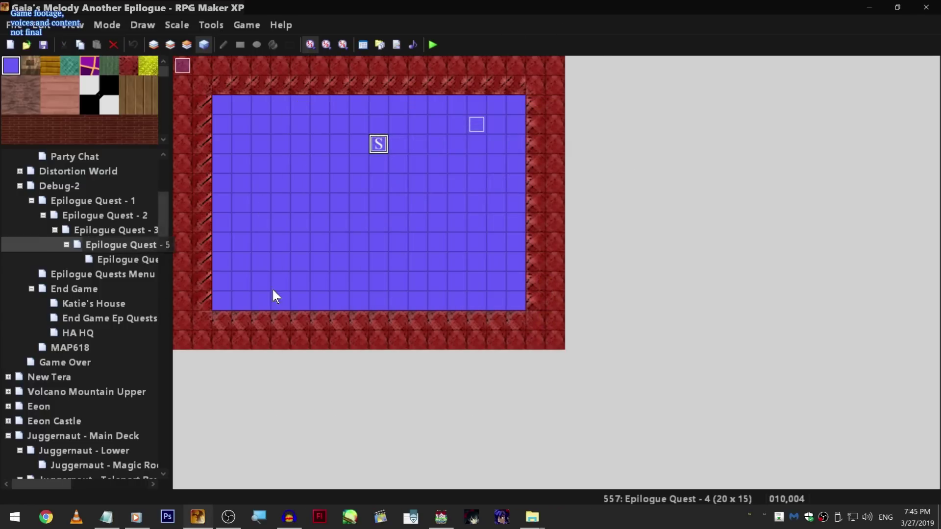
# On the Epilogue Quests Menu map, inspect events EV028, the one at the upper-left corner tile and EV004, leaving them without edits.
pyautogui.click(144, 259)
pyautogui.click(133, 277)
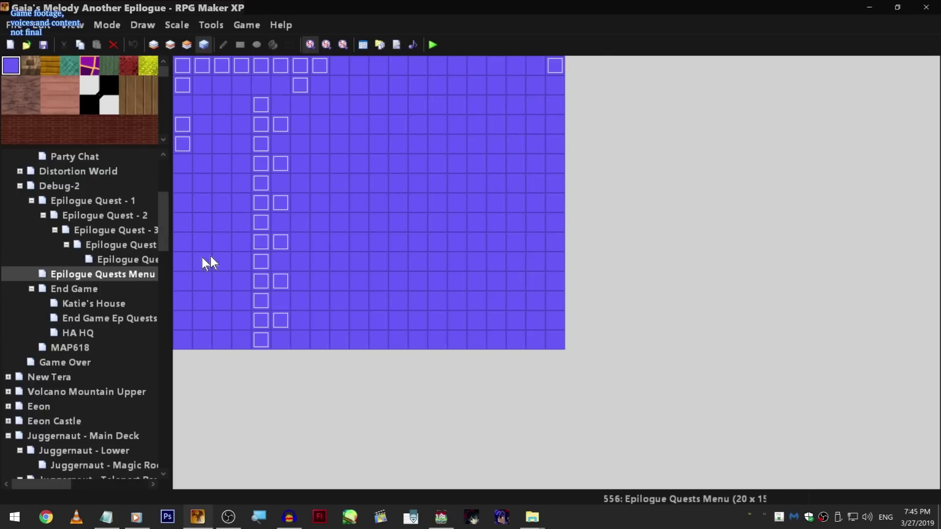
pyautogui.doubleClick(266, 206)
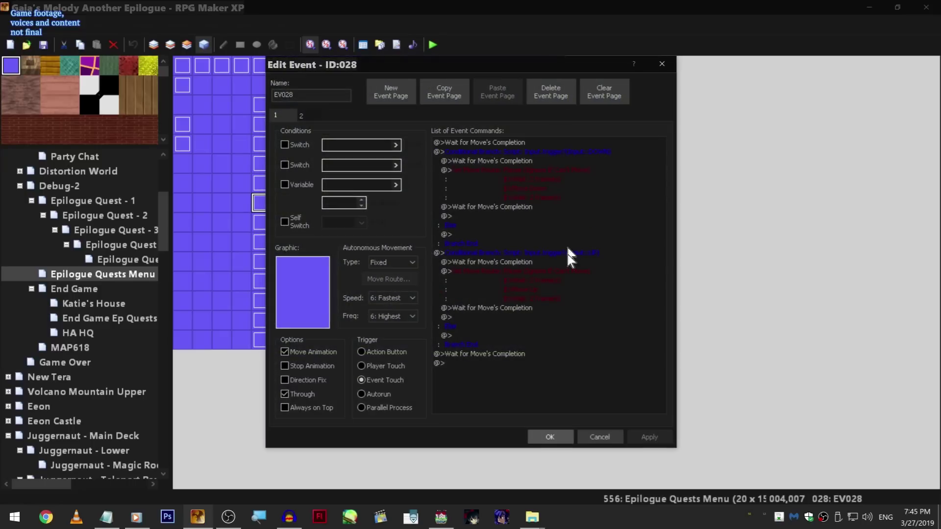
pyautogui.click(601, 441)
pyautogui.doubleClick(183, 65)
pyautogui.click(666, 63)
pyautogui.doubleClick(183, 85)
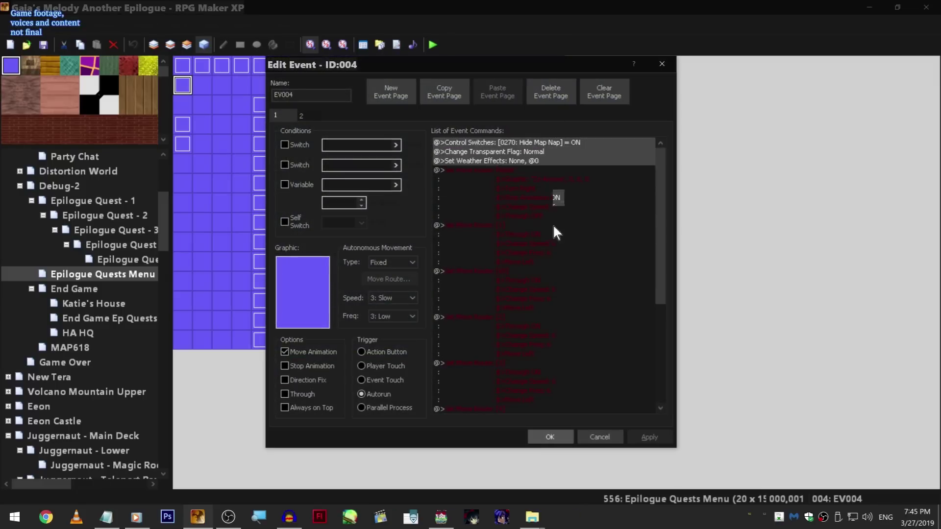
pyautogui.scroll(-5, 552, 387)
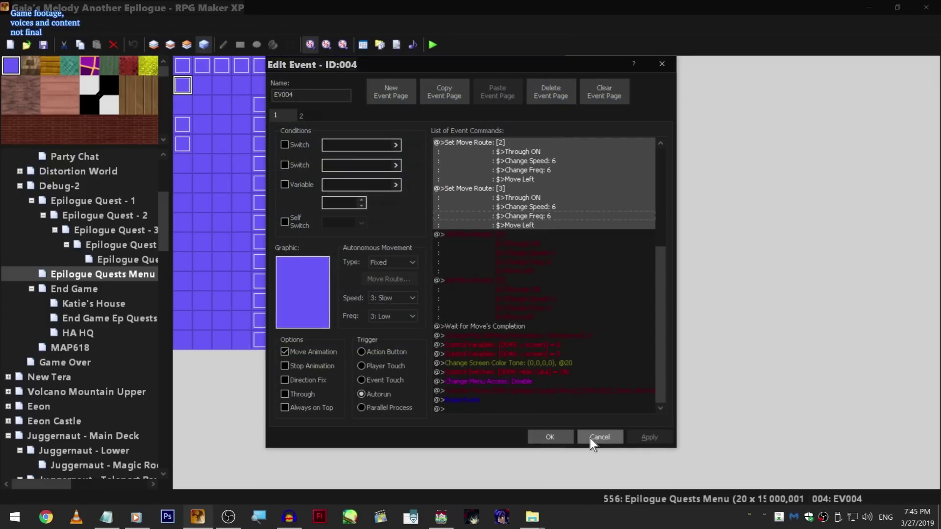
pyautogui.click(590, 438)
pyautogui.click(445, 253)
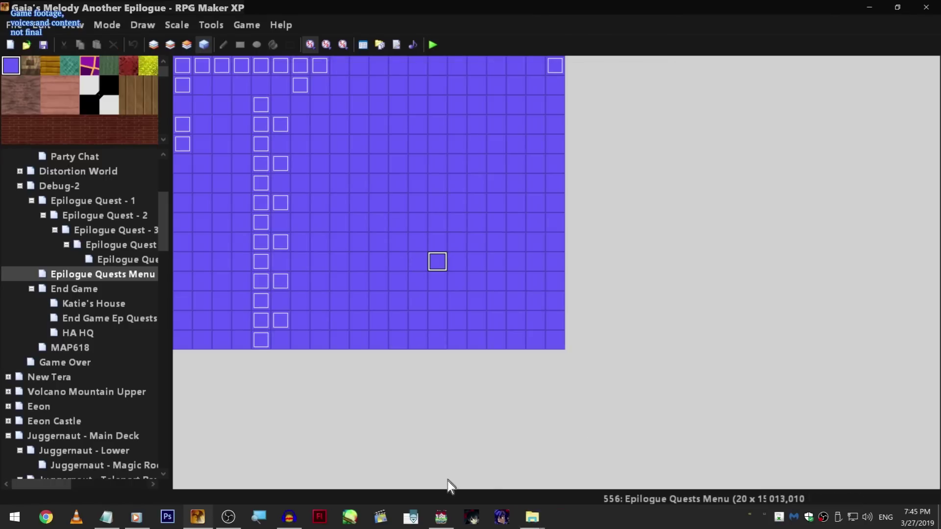
# Switch to the GMAE Test project in RPG Maker MV and open the Inn map under New Tera.
pyautogui.click(447, 513)
pyautogui.scroll(7, 101, 435)
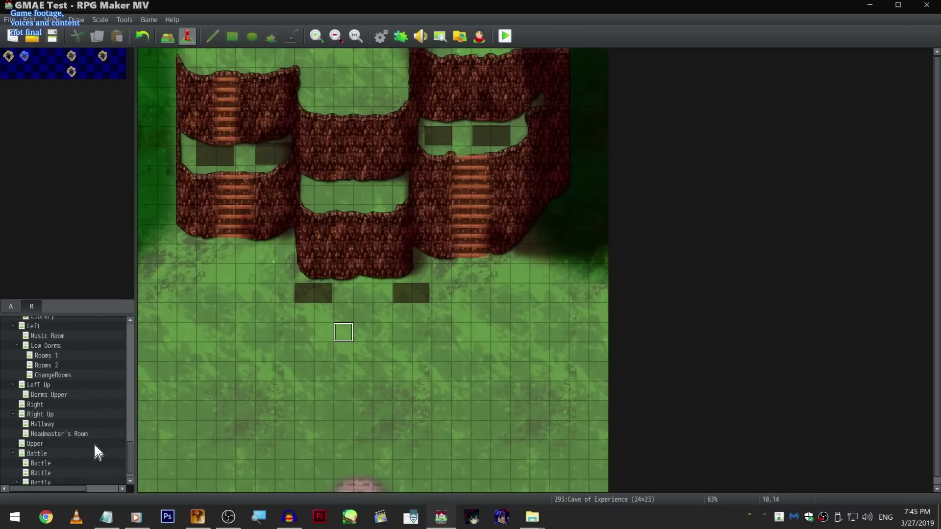
pyautogui.scroll(6, 98, 434)
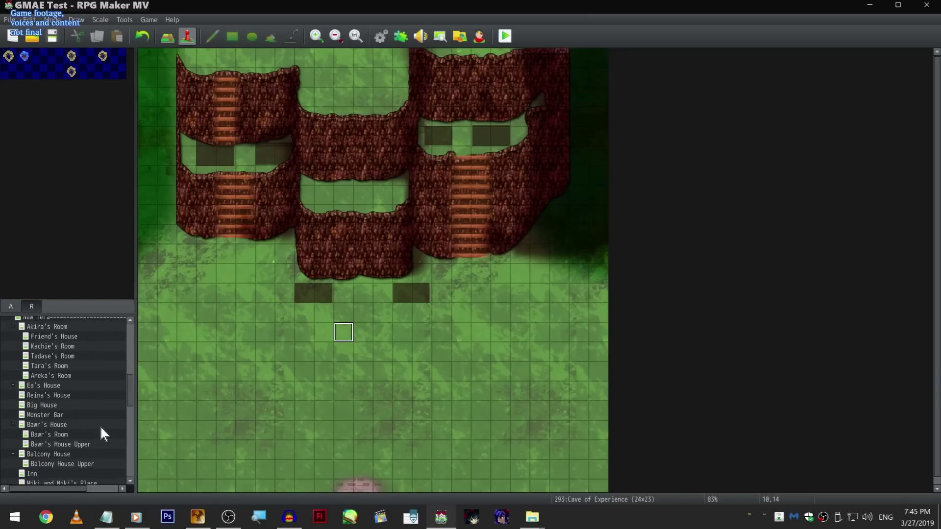
pyautogui.scroll(1, 102, 346)
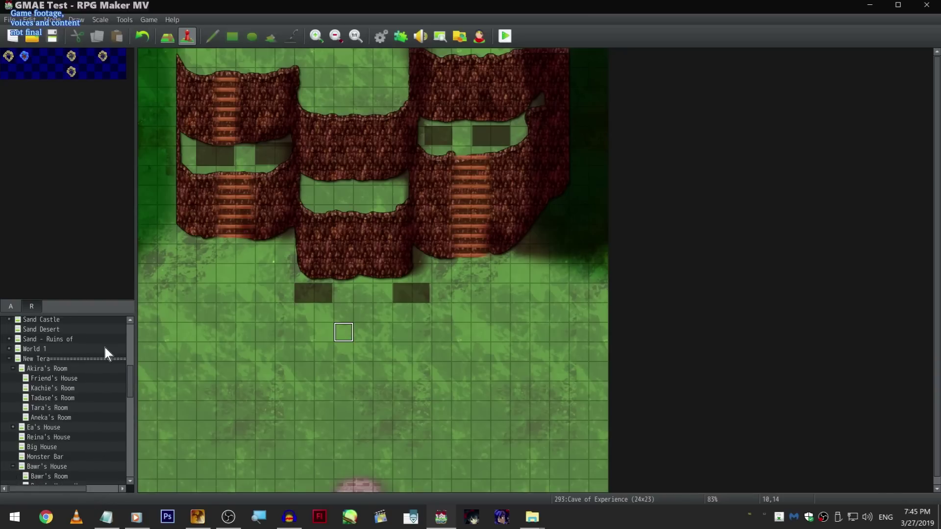
pyautogui.scroll(-3, 96, 366)
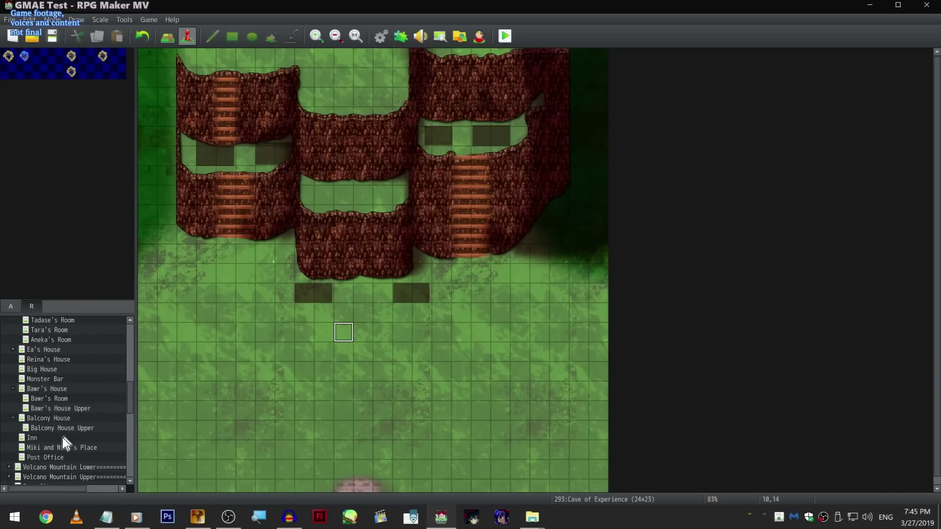
pyautogui.click(57, 439)
# Set the player's starting position at tile 23,10 on the Inn map.
pyautogui.doubleClick(550, 202)
pyautogui.press('Return')
pyautogui.rightClick(555, 180)
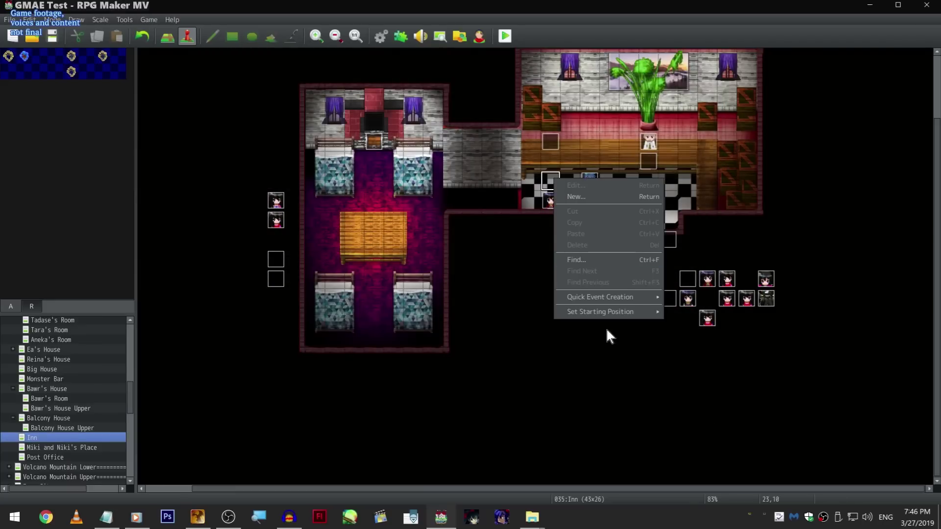
pyautogui.moveTo(639, 316)
pyautogui.click(679, 313)
# Save the GMAE Test project, start its playtest and switch the game to full screen.
pyautogui.click(52, 41)
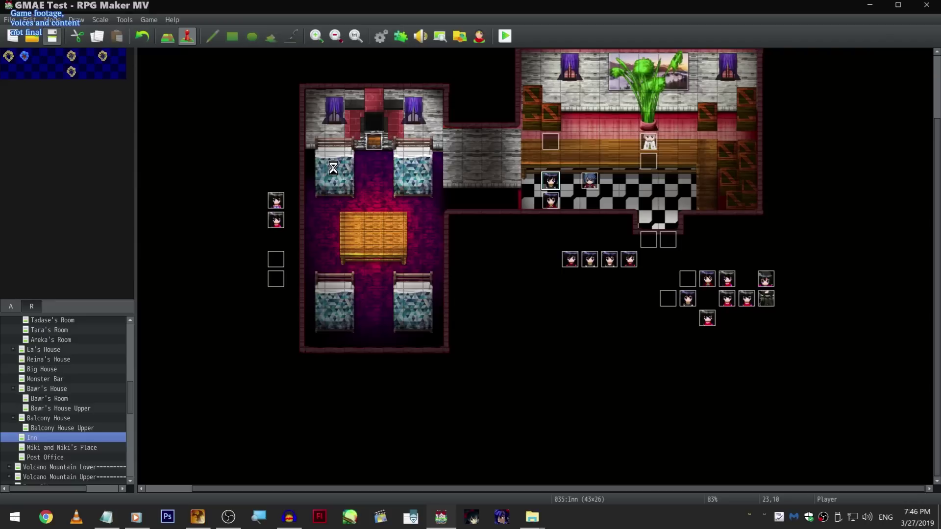
pyautogui.click(505, 37)
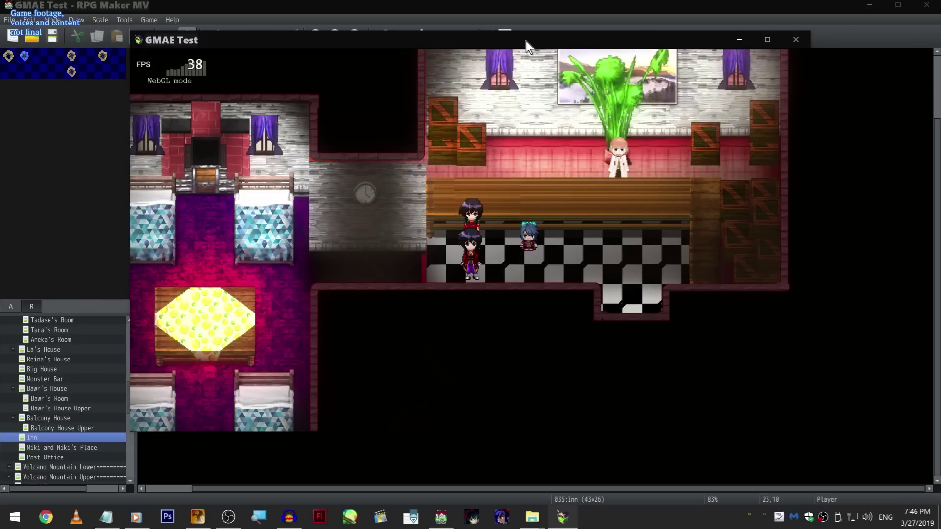
pyautogui.press('F4')
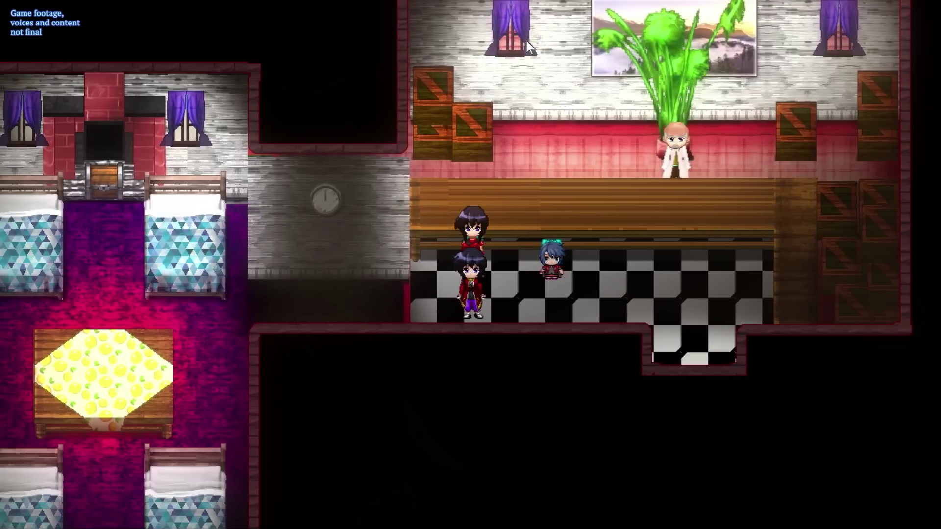
# Open the playtest's debug screen and go to the switch range S [0341-0350].
pyautogui.press('F9')
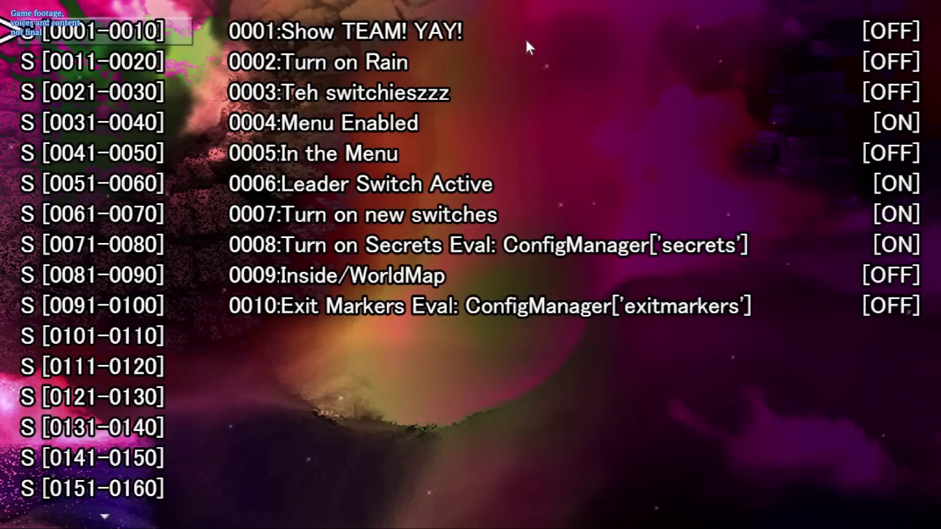
pyautogui.press('Down')
pyautogui.press('Down')
pyautogui.press('Down')
pyautogui.press('pagedown')
pyautogui.press('pagedown')
pyautogui.press('pagedown')
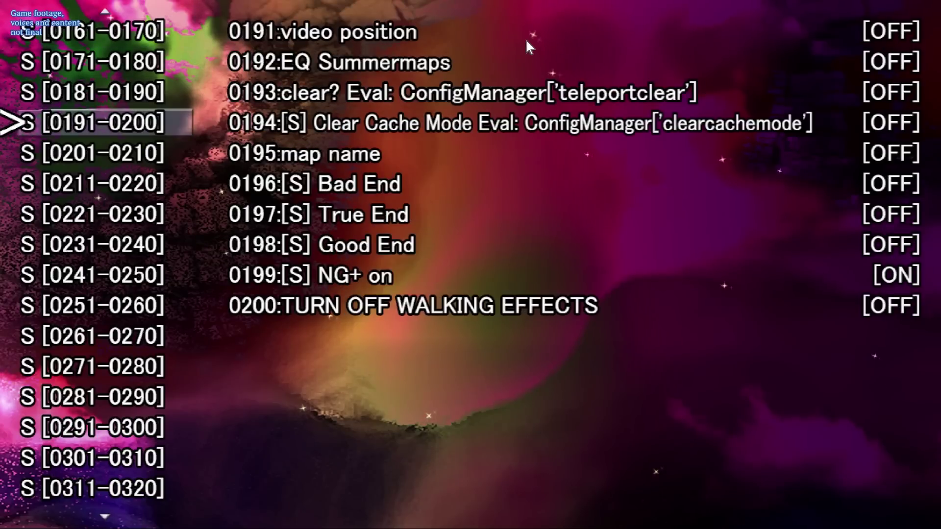
pyautogui.press('pageup')
pyautogui.press('Up')
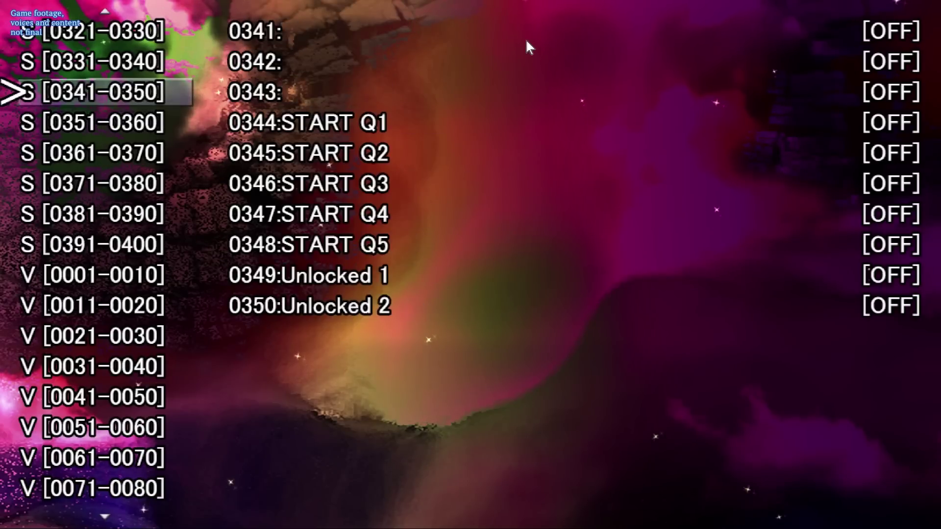
pyautogui.press('Down')
pyautogui.press('Return')
pyautogui.press('Down')
pyautogui.press('Escape')
pyautogui.press('Up')
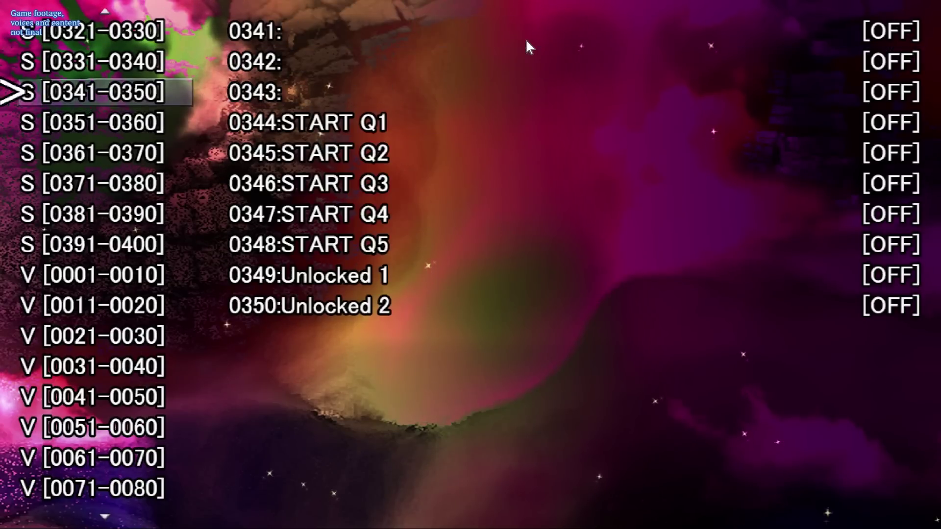
# Turn on switch 0349:Unlocked 1 in the S [0341-0350] range and return to the game.
pyautogui.press('Return')
pyautogui.press('Down')
pyautogui.press('Up')
pyautogui.press('Up')
pyautogui.press('Up')
pyautogui.press('Return')
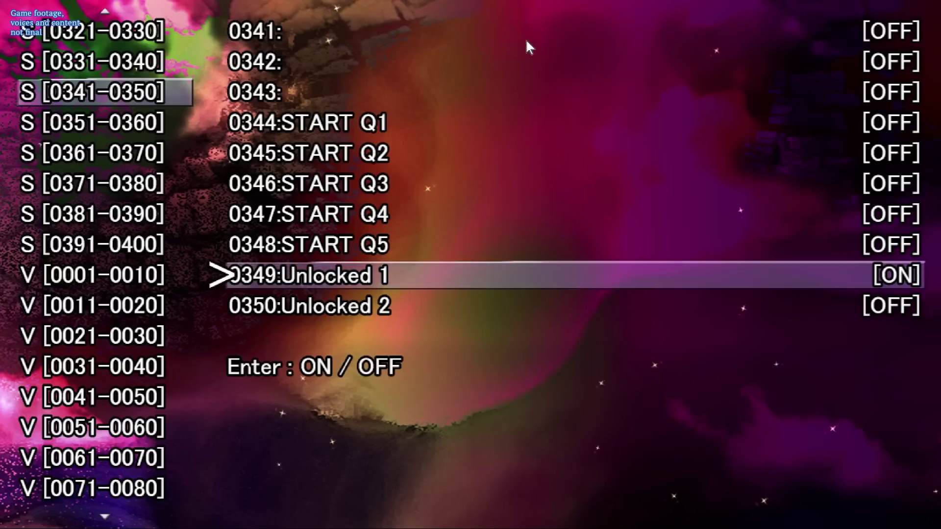
pyautogui.press('Escape')
pyautogui.press('Escape')
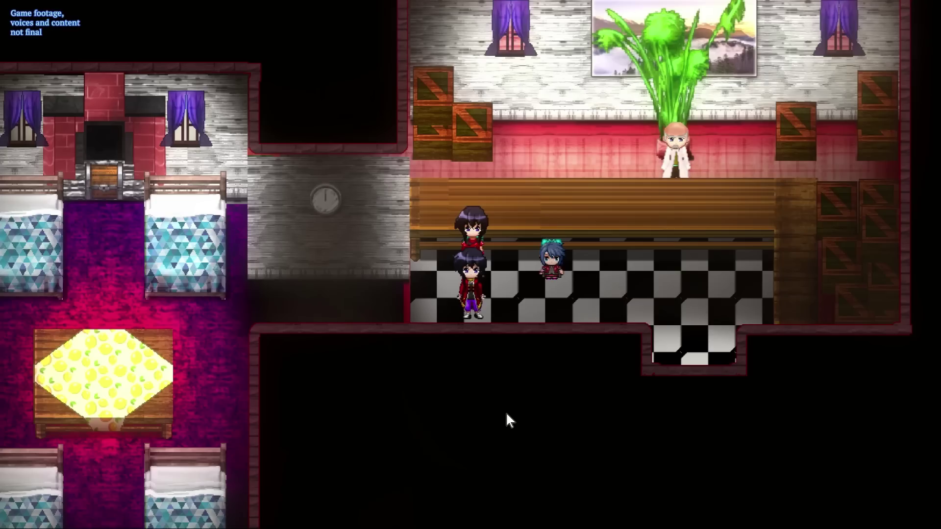
# Open the in-game Epilogue Quests screen, browse its entries and try to select the third, locked one.
pyautogui.press('Escape')
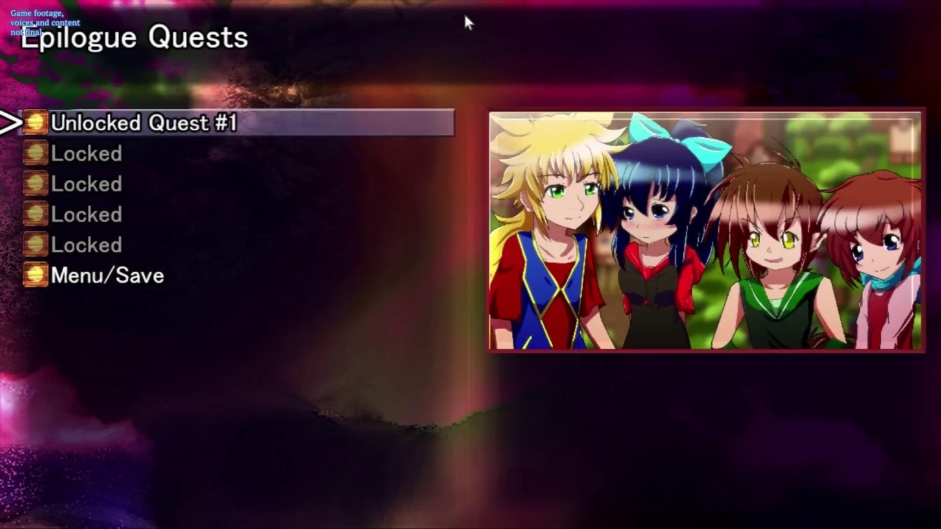
pyautogui.press('Up')
pyautogui.press('Up')
pyautogui.press('Up')
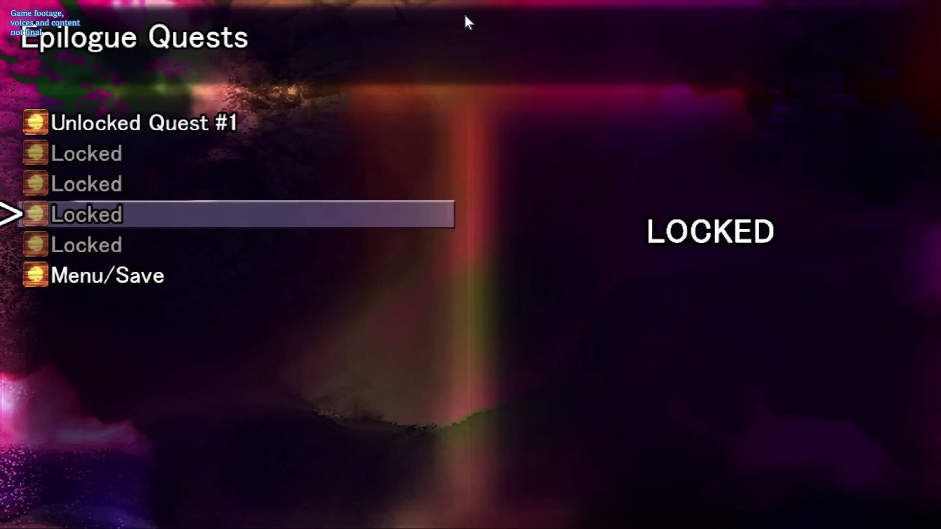
pyautogui.press('Up')
pyautogui.press('Up')
pyautogui.press('Up')
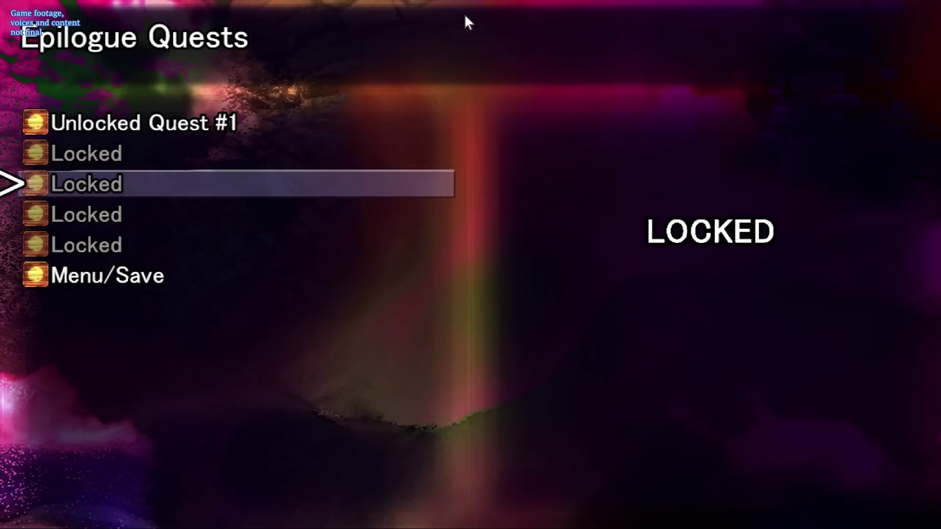
pyautogui.press('Return')
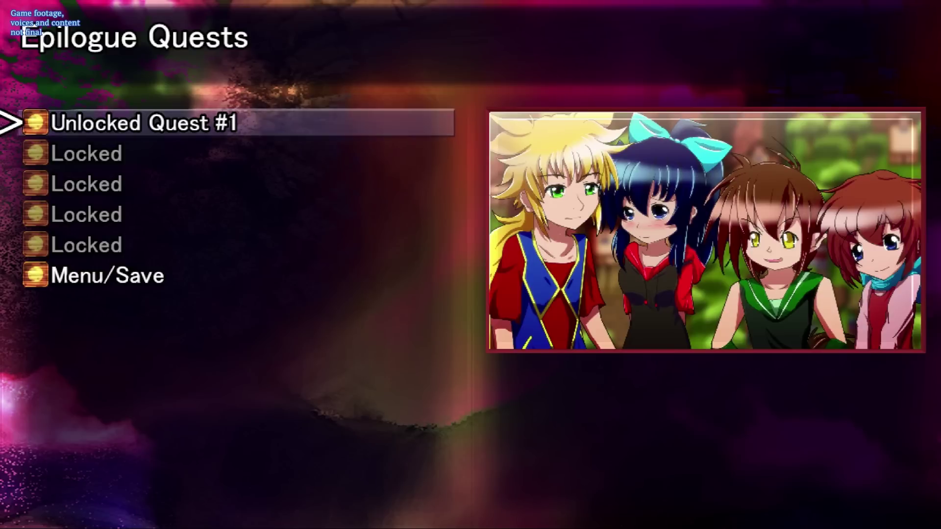
pyautogui.click(384, 172)
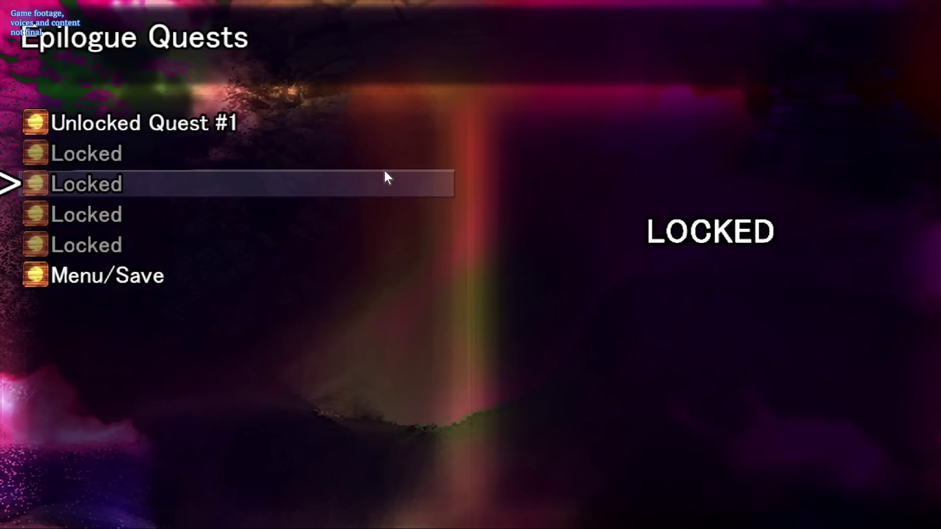
# Choose Unlocked Quest #1 on the Epilogue Quests screen to leave the quest list.
pyautogui.press('Up')
pyautogui.press('Up')
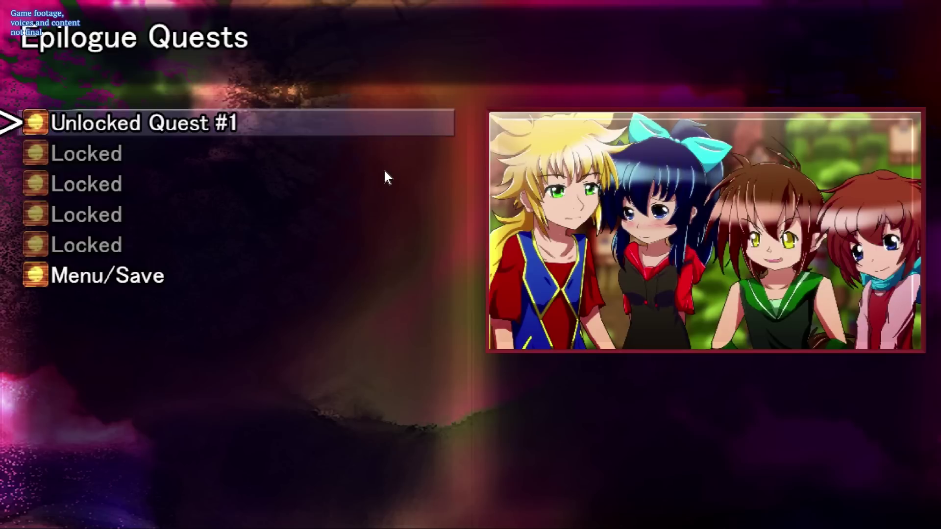
pyautogui.press('Return')
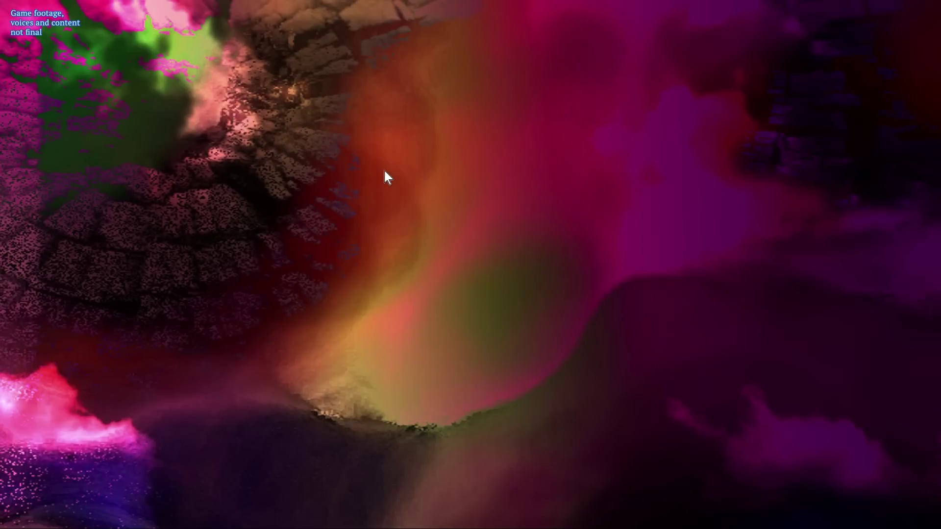
# Turn on switch 0350:Unlocked 2 in the debug screen's S [0341-0350] range.
pyautogui.press('Return')
pyautogui.press('Down')
pyautogui.press('Down')
pyautogui.press('Down')
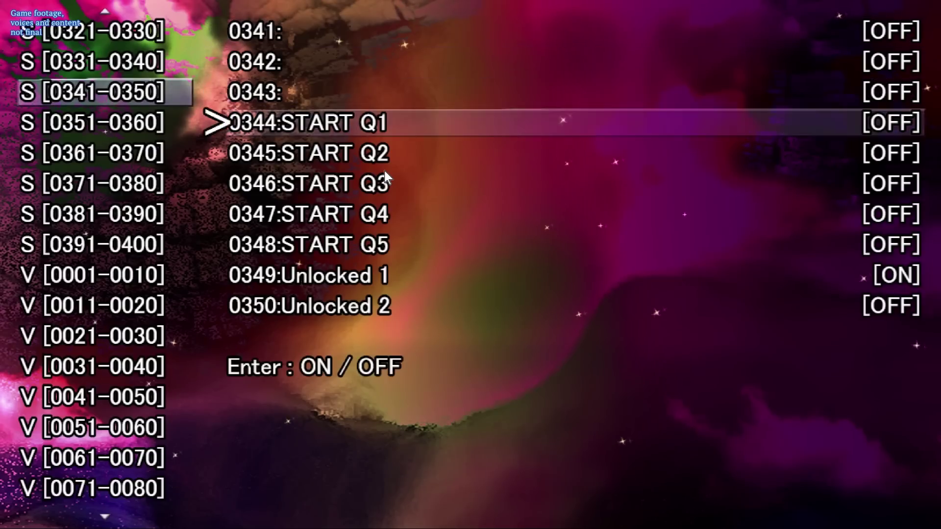
pyautogui.press('Down')
pyautogui.press('Down')
pyautogui.press('Down')
pyautogui.press('Down')
pyautogui.press('Down')
pyautogui.press('Down')
pyautogui.press('Down')
pyautogui.press('Return')
pyautogui.press('Escape')
pyautogui.press('Return')
pyautogui.press('Up')
pyautogui.press('Return')
pyautogui.press('Escape')
# Turn on switches 0351:Unlocked 3, 0352:Unlocked 4 and 0353:Unlocked 5 in the S [0351-0360] range and return to the game.
pyautogui.press('Down')
pyautogui.press('Return')
pyautogui.press('Return')
pyautogui.press('Down')
pyautogui.press('Down')
pyautogui.press('Return')
pyautogui.press('Up')
pyautogui.press('Return')
pyautogui.press('Escape')
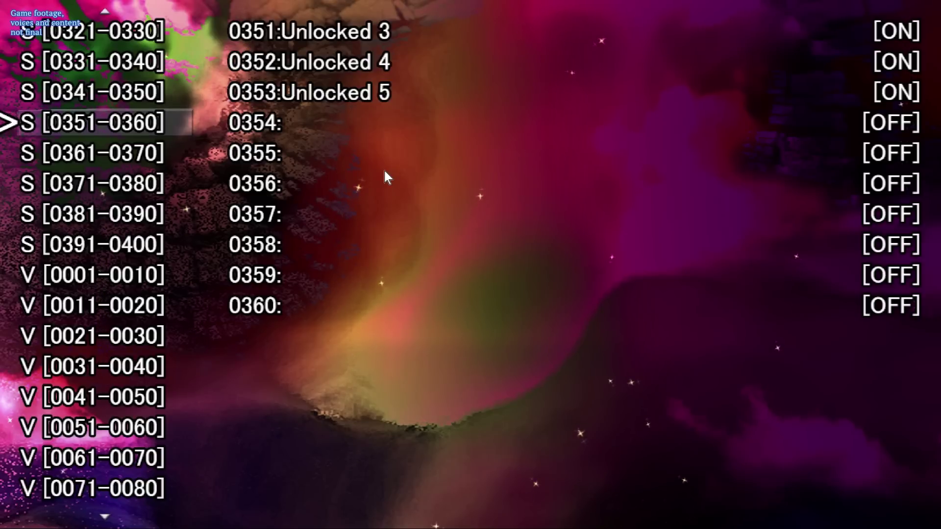
pyautogui.press('Escape')
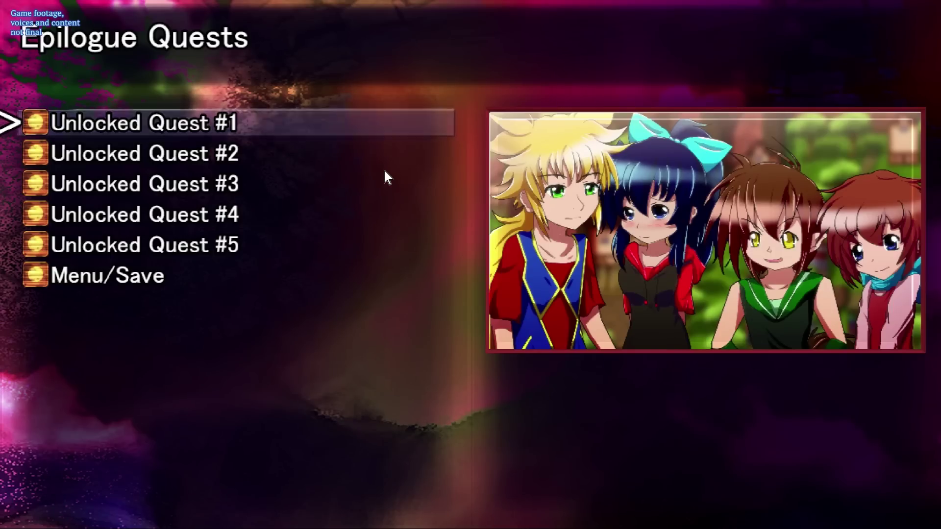
# Open the Menu/Save entry of the Epilogue Quests screen and return to the quest list.
pyautogui.press('Up')
pyautogui.press('Return')
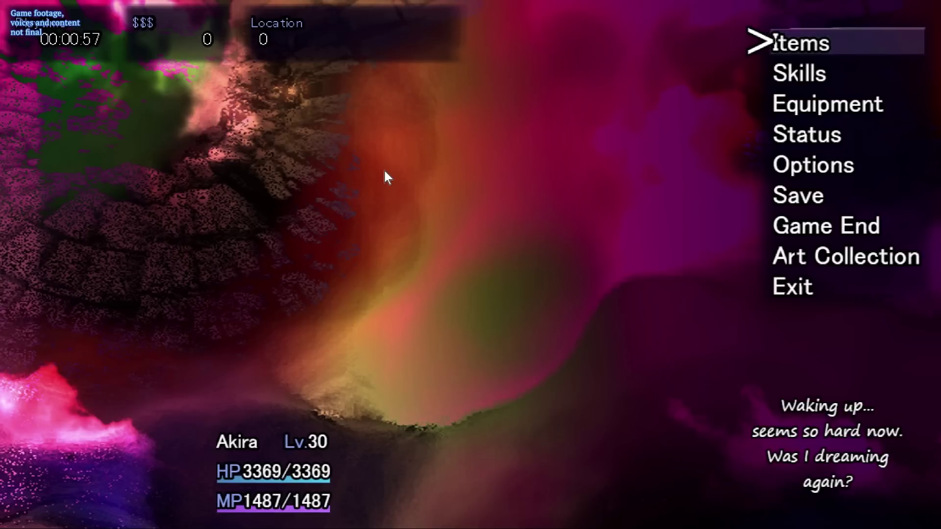
pyautogui.press('Escape')
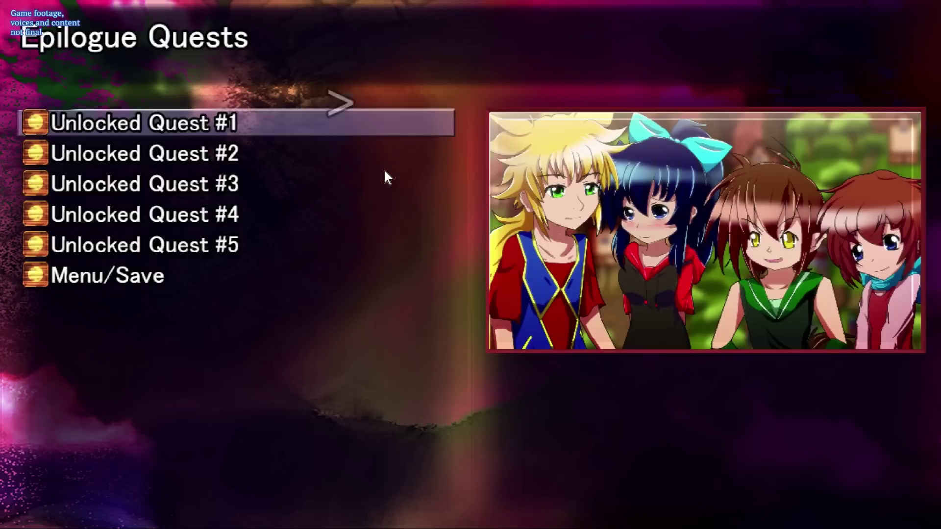
# Browse the preview images of the unlocked epilogue quests down to Quest #5 and back to Quest #1.
pyautogui.press('Down')
pyautogui.press('Down')
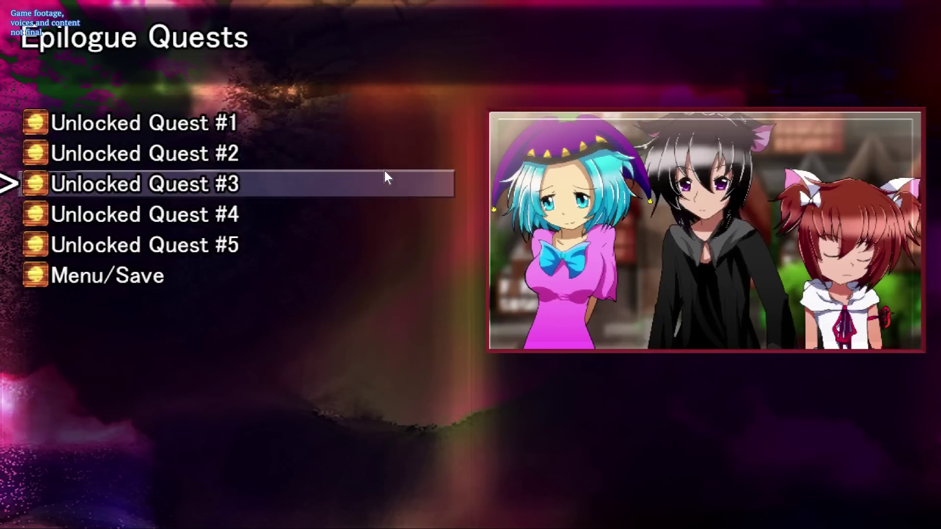
pyautogui.press('Down')
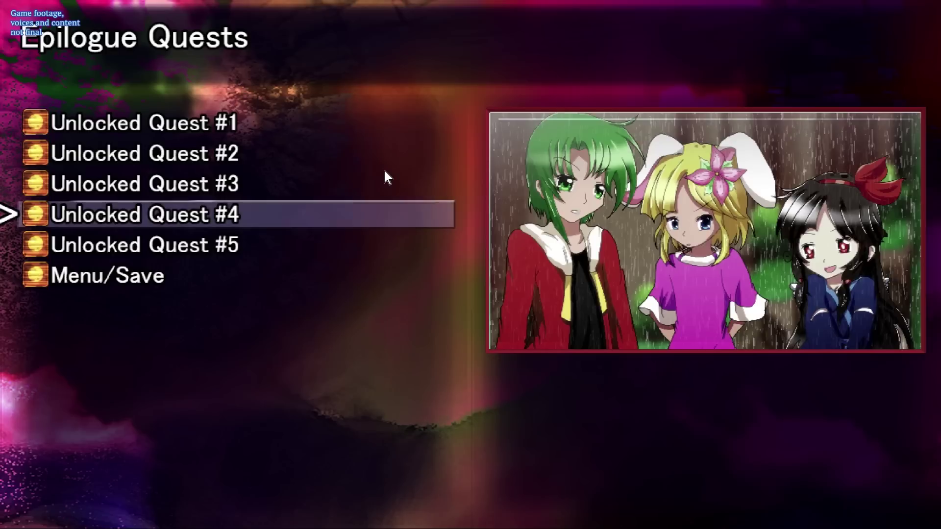
pyautogui.press('Down')
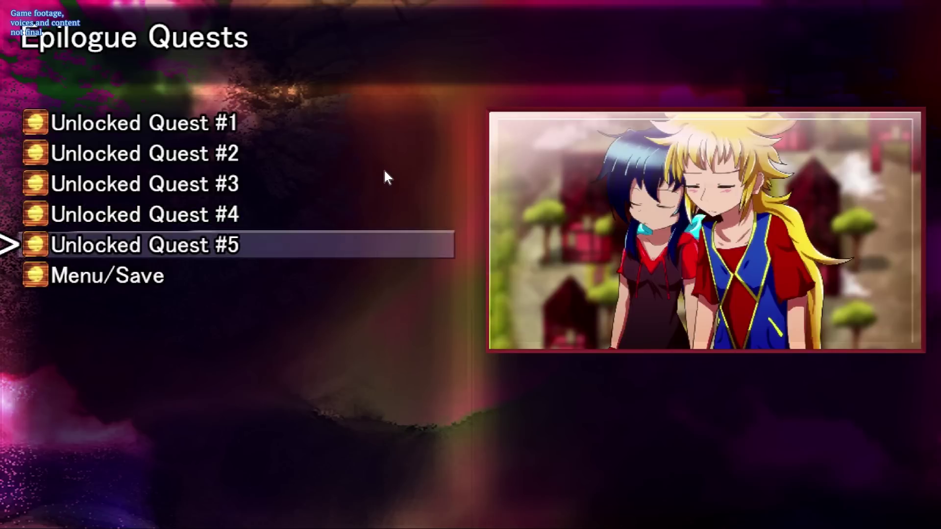
pyautogui.press('Down')
pyautogui.press('Down')
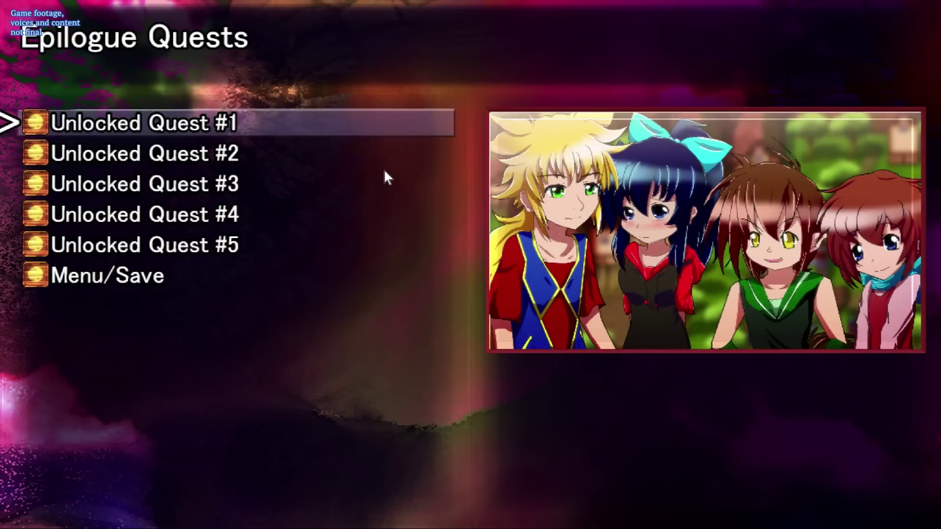
# Turn on debug switches 0344:START Q1, 0345:START Q2, 0346:START Q3 and 0347:START Q4 and return to the game.
pyautogui.press('Return')
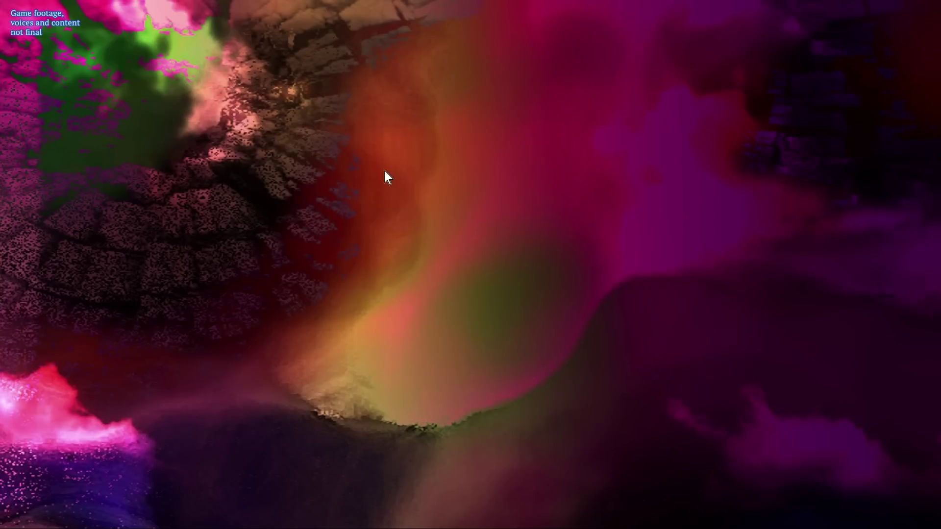
pyautogui.press('F9')
pyautogui.press('Up')
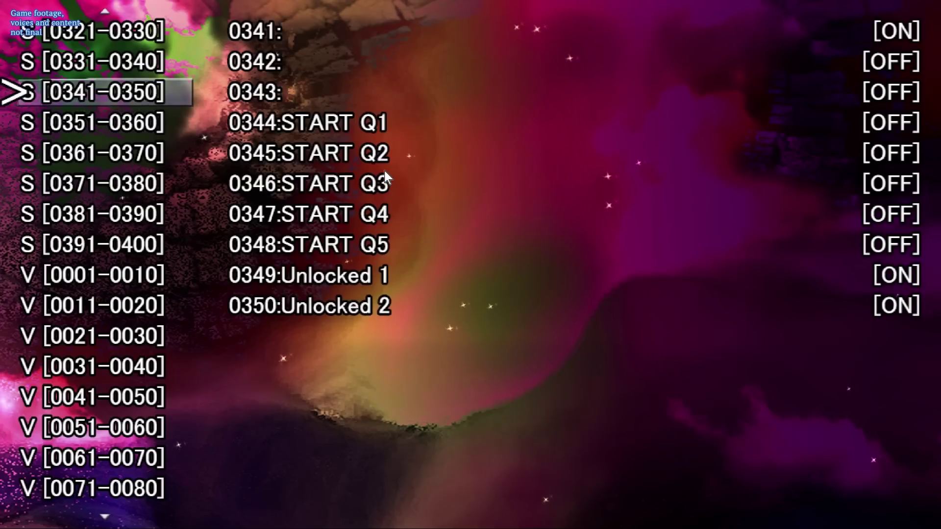
pyautogui.press('Return')
pyautogui.press('Down')
pyautogui.press('Down')
pyautogui.press('Down')
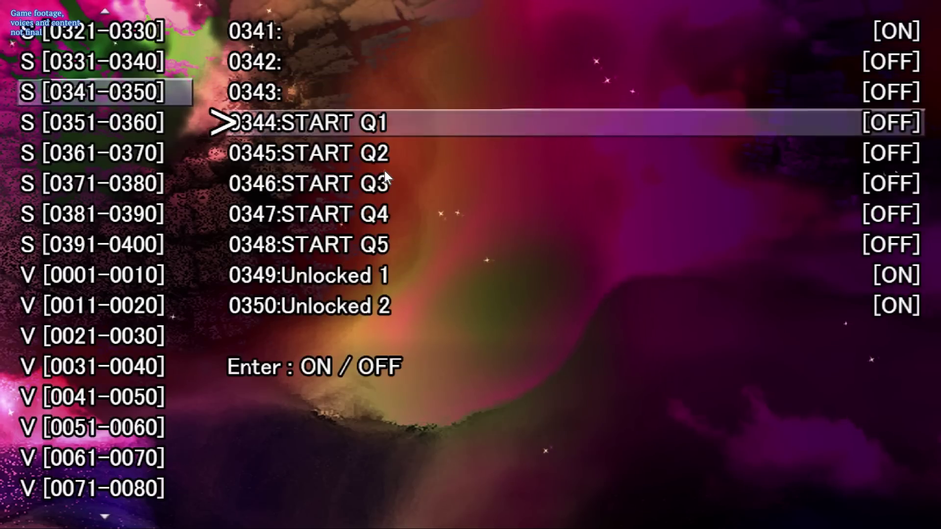
pyautogui.press('Return')
pyautogui.press('Down')
pyautogui.press('Return')
pyautogui.press('Down')
pyautogui.press('Return')
pyautogui.press('Down')
pyautogui.press('Return')
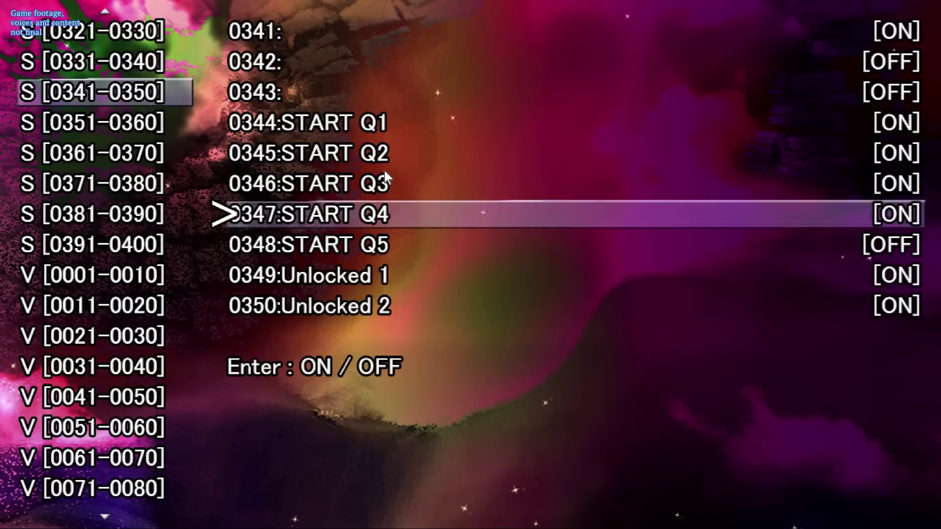
pyautogui.press('Down')
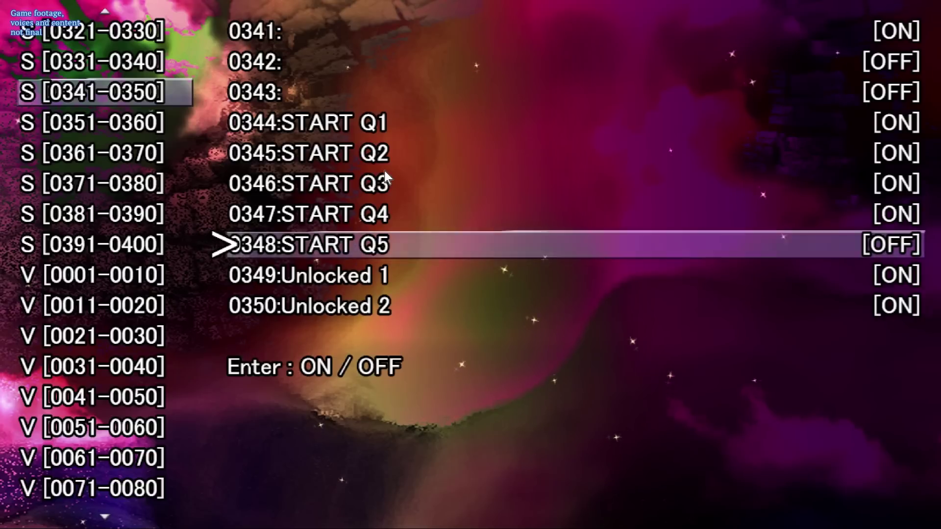
pyautogui.press('Escape')
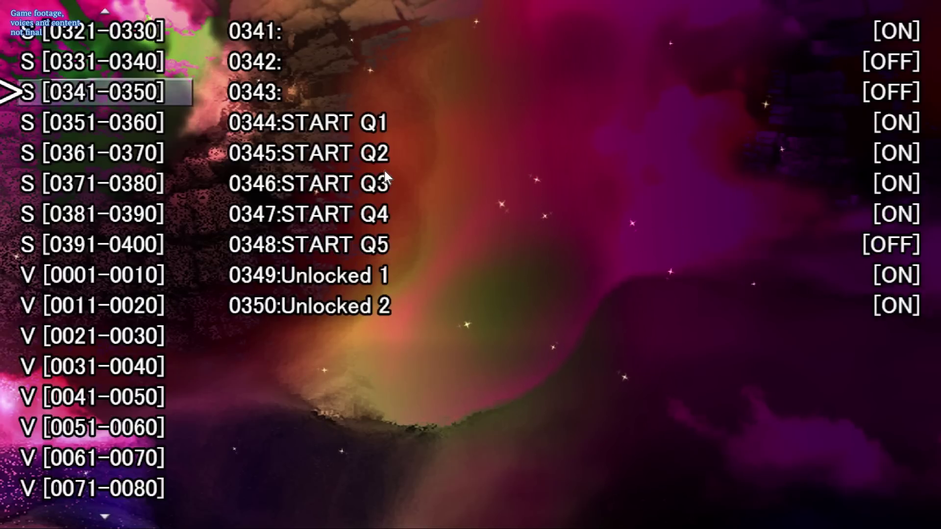
pyautogui.press('Escape')
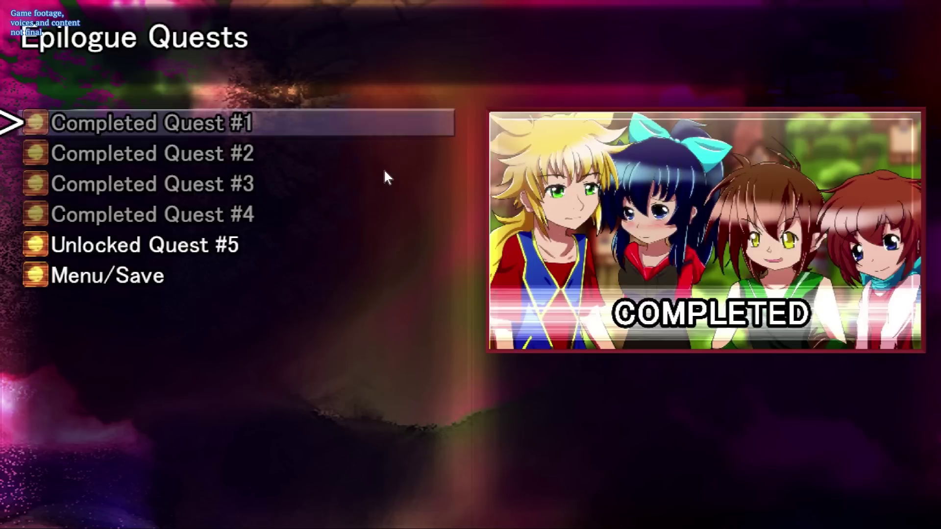
# Examine the previews of the four completed quests and Unlocked Quest #5, cycling through the list to Menu/Save.
pyautogui.press('Down')
pyautogui.press('Down')
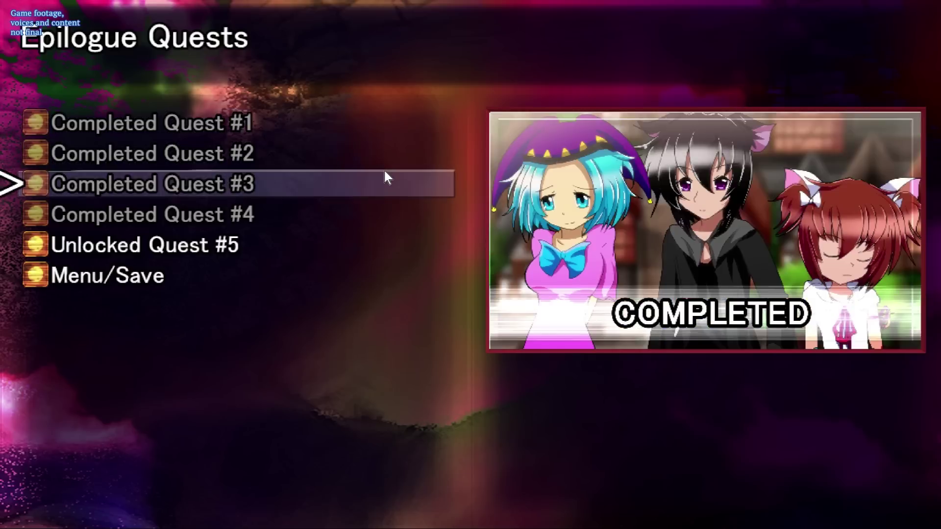
pyautogui.press('Down')
pyautogui.press('Down')
pyautogui.press('Down')
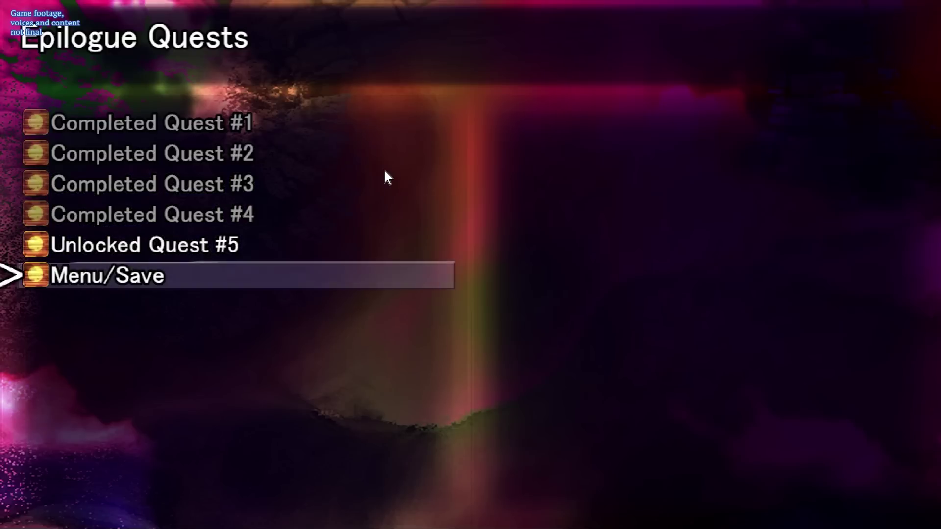
pyautogui.press('Down')
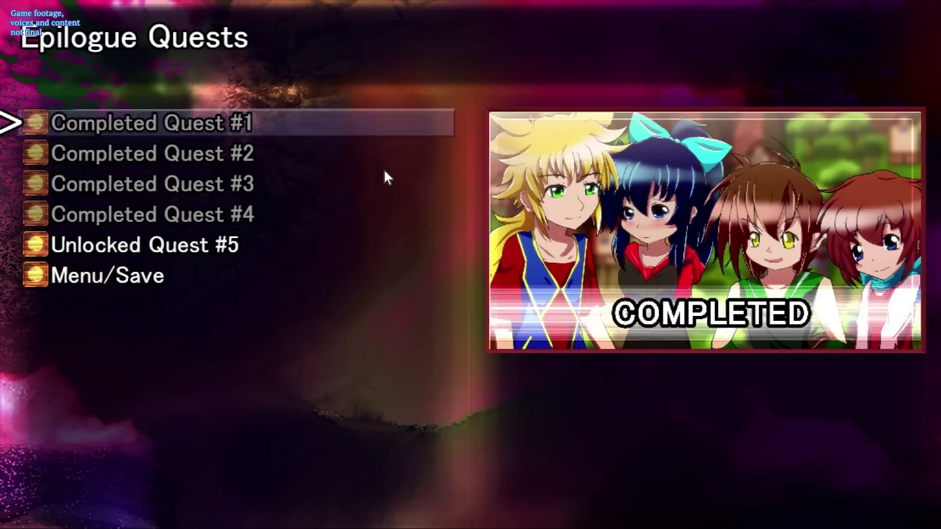
pyautogui.press('Down')
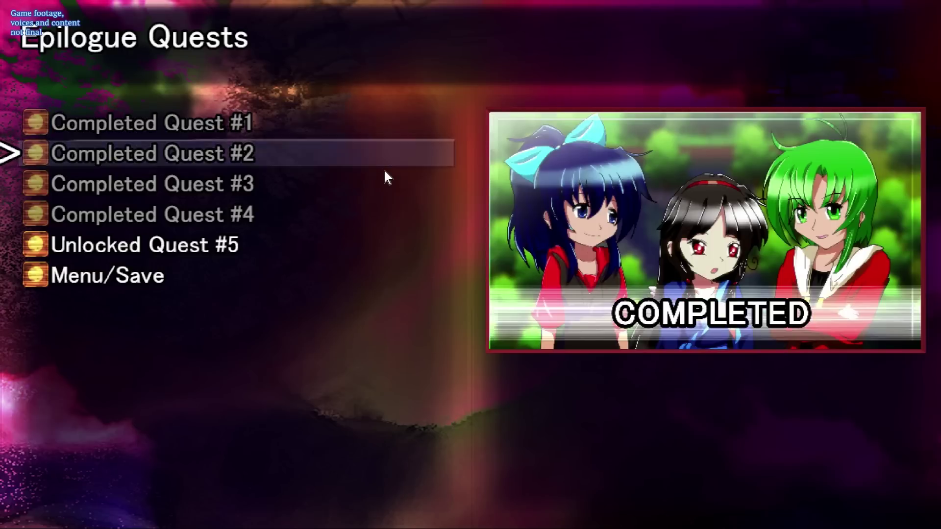
pyautogui.press('Down')
pyautogui.press('Down')
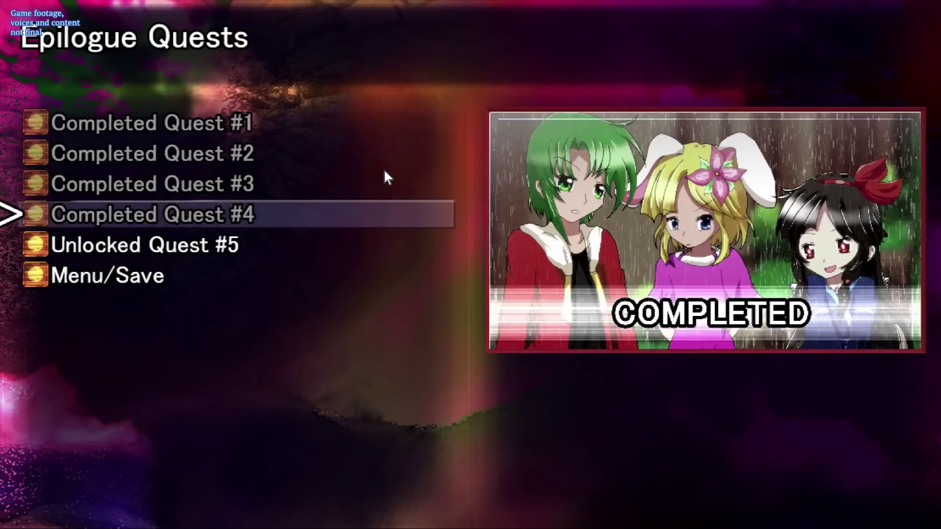
pyautogui.press('Down')
pyautogui.press('Down')
pyautogui.press('Down')
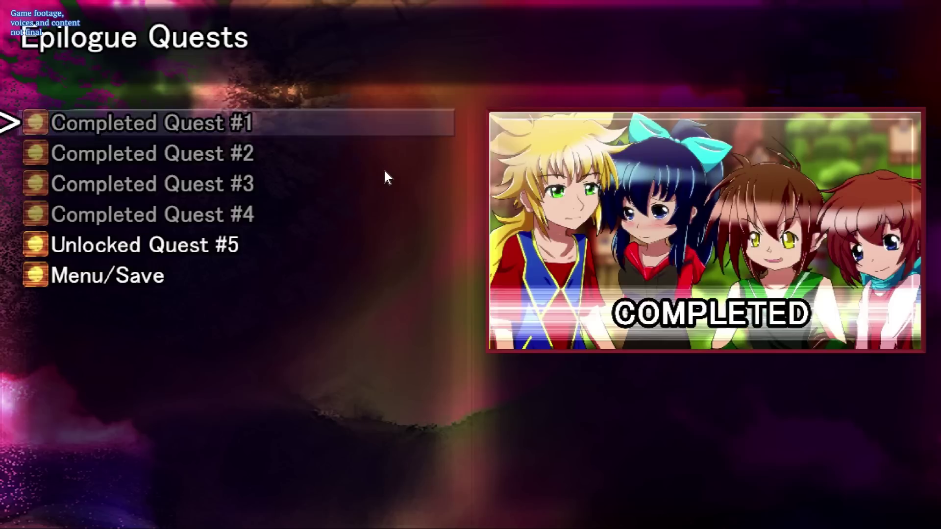
pyautogui.press('Down')
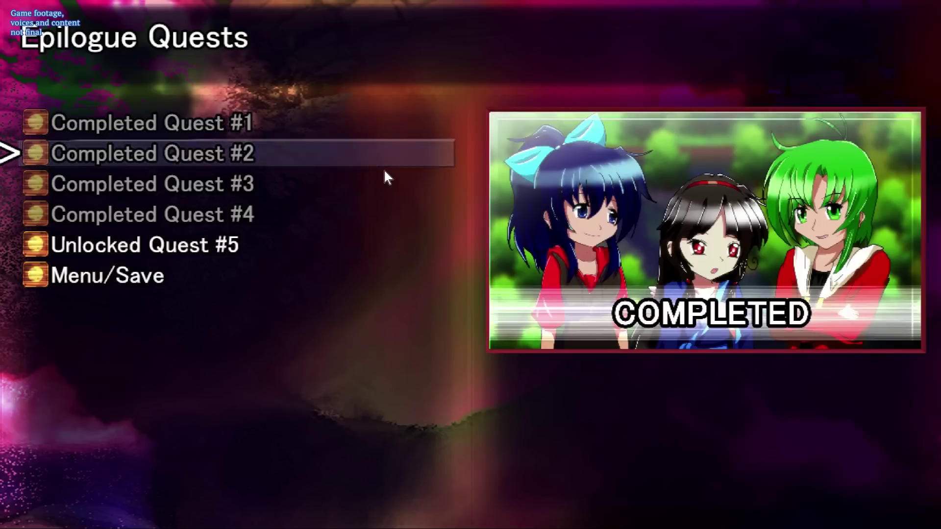
pyautogui.press('Down')
pyautogui.press('Down')
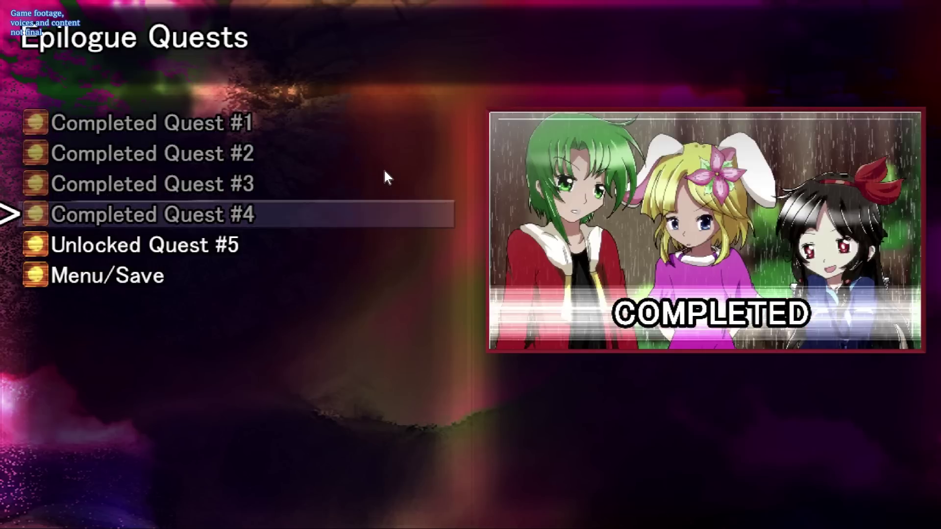
pyautogui.press('Down')
pyautogui.press('Down')
pyautogui.press('Down')
pyautogui.press('Down')
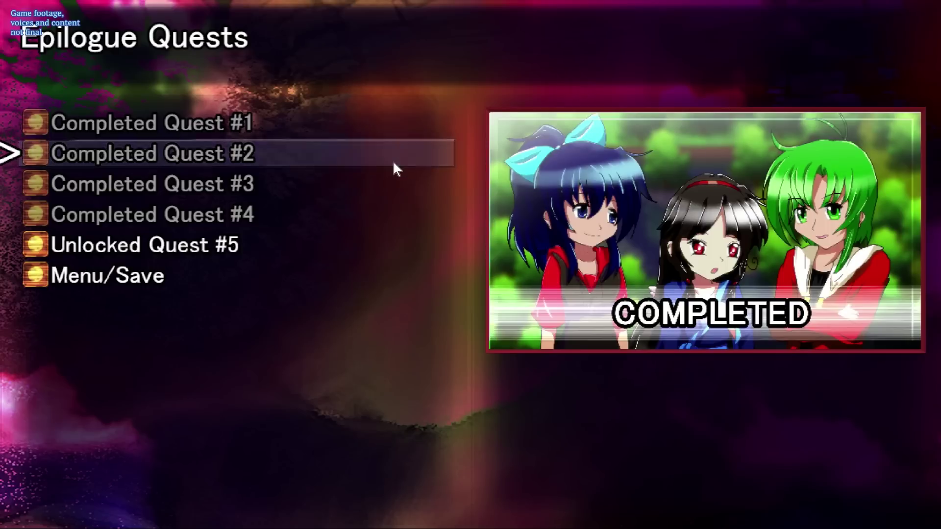
pyautogui.press('Down')
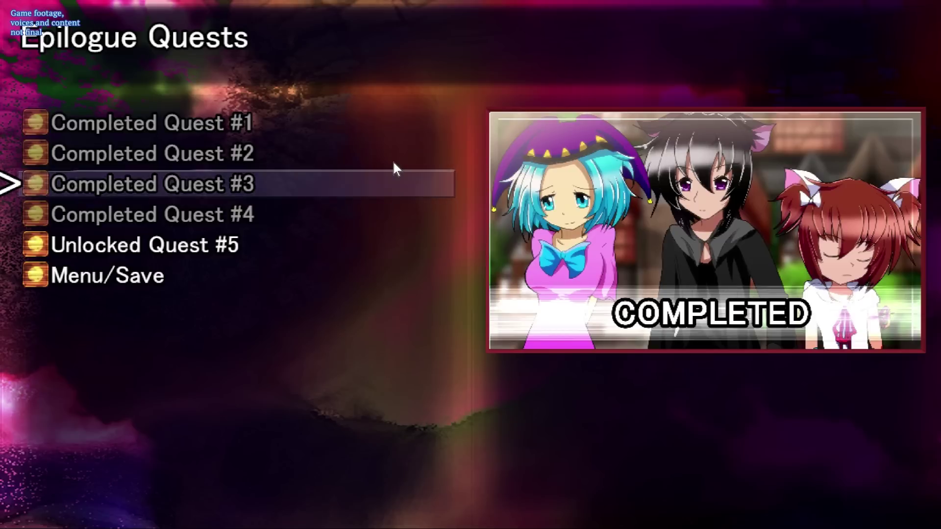
pyautogui.press('Down')
pyautogui.press('Down')
pyautogui.press('Down')
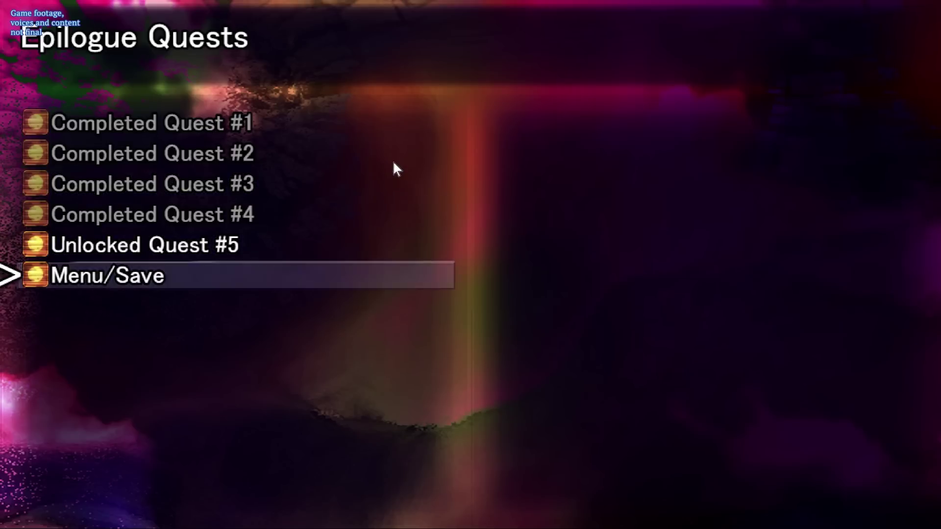
pyautogui.press('Return')
pyautogui.press('Escape')
pyautogui.press('Up')
pyautogui.press('Up')
pyautogui.press('Up')
pyautogui.press('Return')
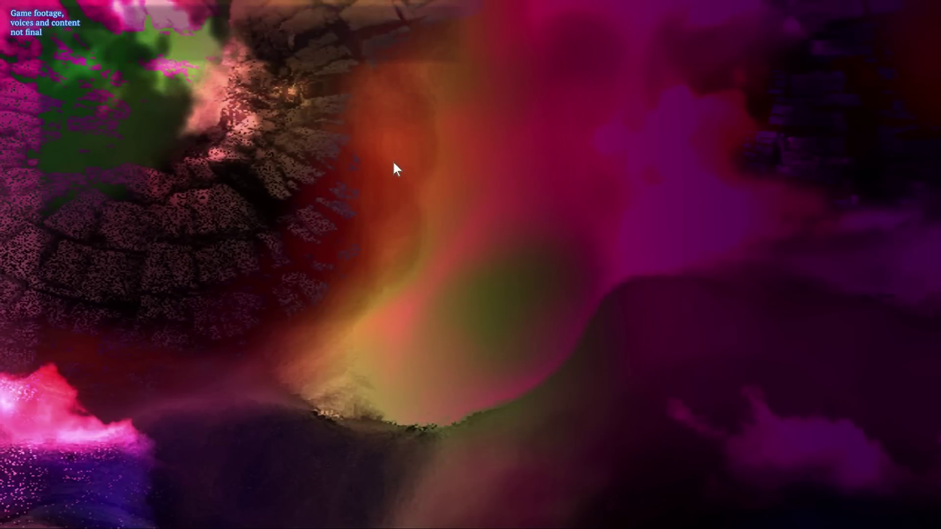
pyautogui.press('Down')
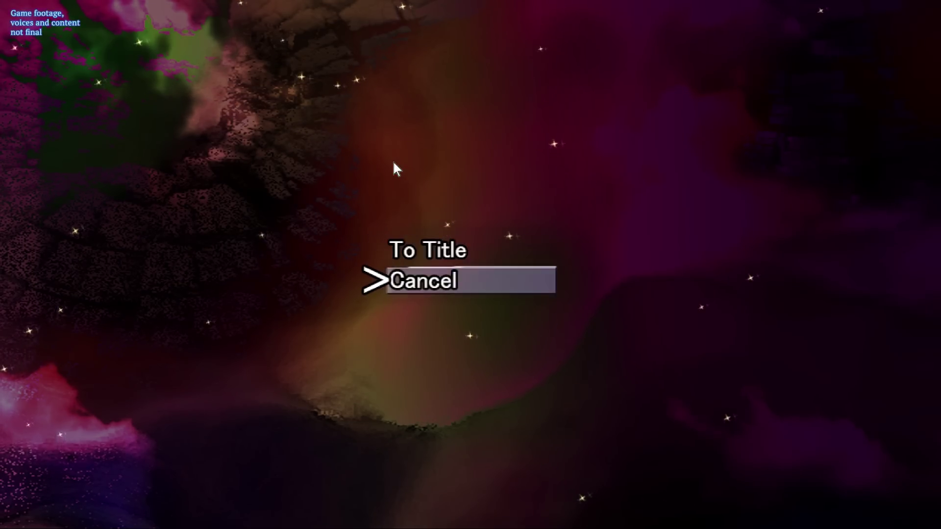
pyautogui.press('Return')
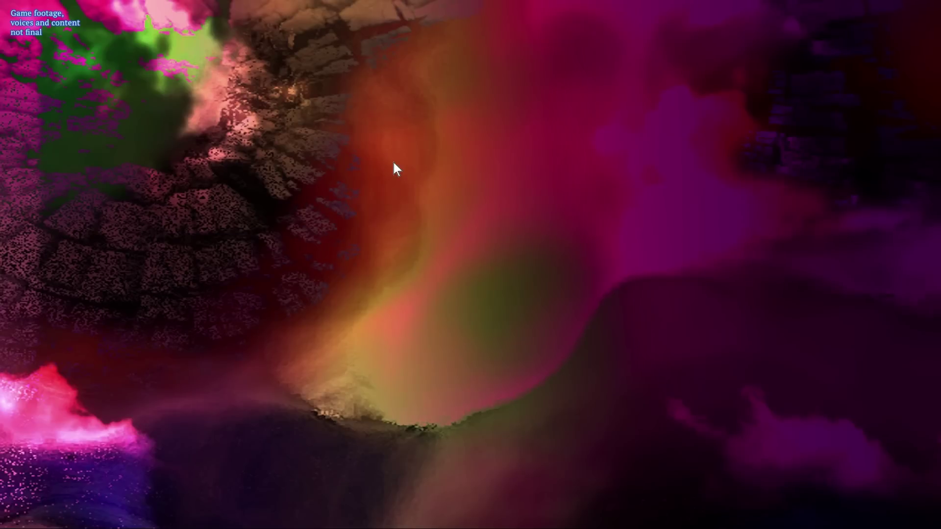
# Open the Art Collection from the in-game menu and look through its numbered entries as far as N-25.
pyautogui.press('Escape')
pyautogui.press('Up')
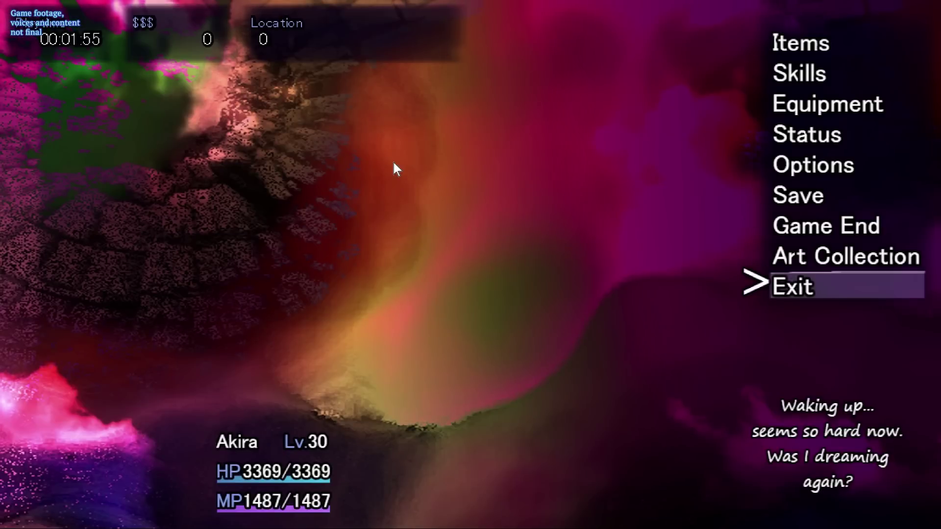
pyautogui.press('Up')
pyautogui.press('Escape')
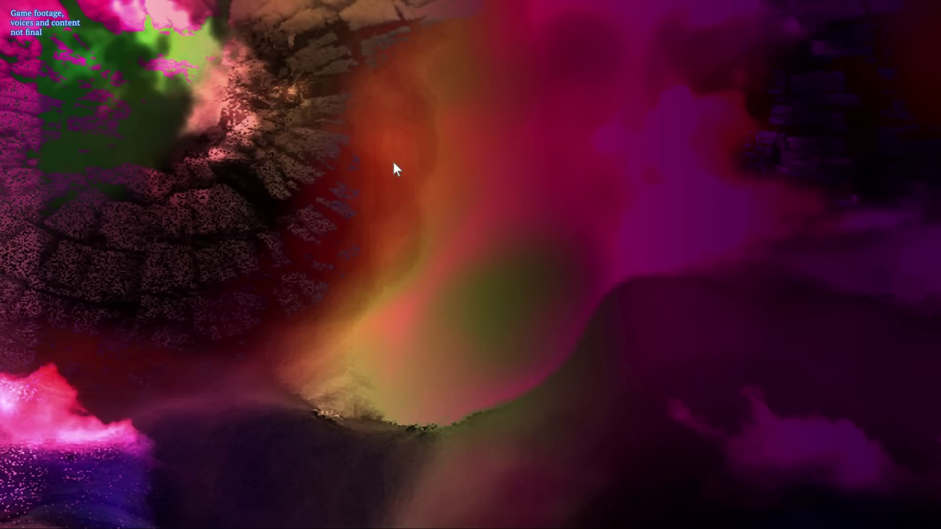
pyautogui.press('Down')
pyautogui.press('Down')
pyautogui.press('Down')
pyautogui.press('Down')
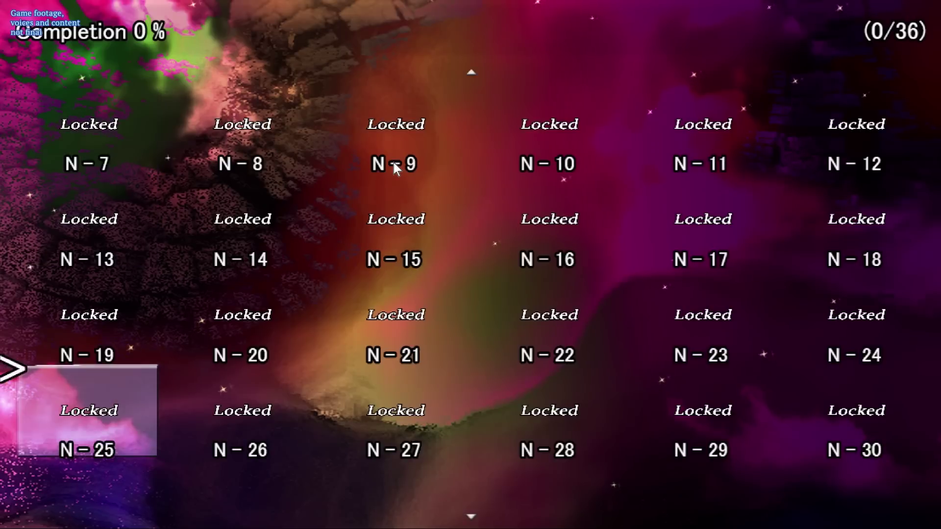
# Browse the remaining locked Art Collection entries through the N-31 to N-36 row and return to N-3.
pyautogui.press('Down')
pyautogui.press('Right')
pyautogui.press('Right')
pyautogui.press('Right')
pyautogui.press('Right')
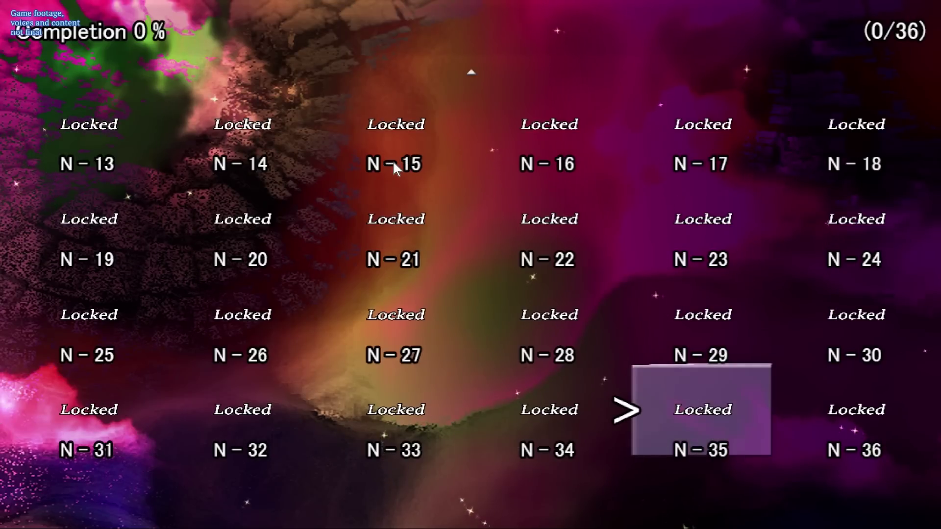
pyautogui.press('Up')
pyautogui.press('Up')
pyautogui.press('Up')
pyautogui.press('Up')
pyautogui.press('Up')
pyautogui.press('Left')
pyautogui.press('Left')
pyautogui.press('Left')
pyautogui.press('Left')
pyautogui.press('Down')
pyautogui.press('Down')
pyautogui.press('Down')
pyautogui.press('Down')
pyautogui.press('Down')
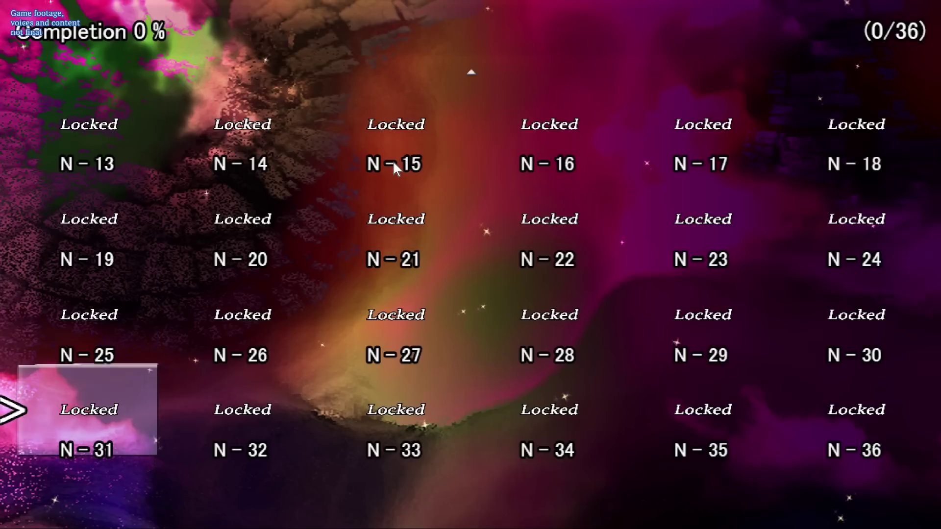
pyautogui.press('Up')
pyautogui.press('Right')
pyautogui.press('Right')
pyautogui.press('Down')
pyautogui.press('Left')
pyautogui.press('Right')
pyautogui.press('Up')
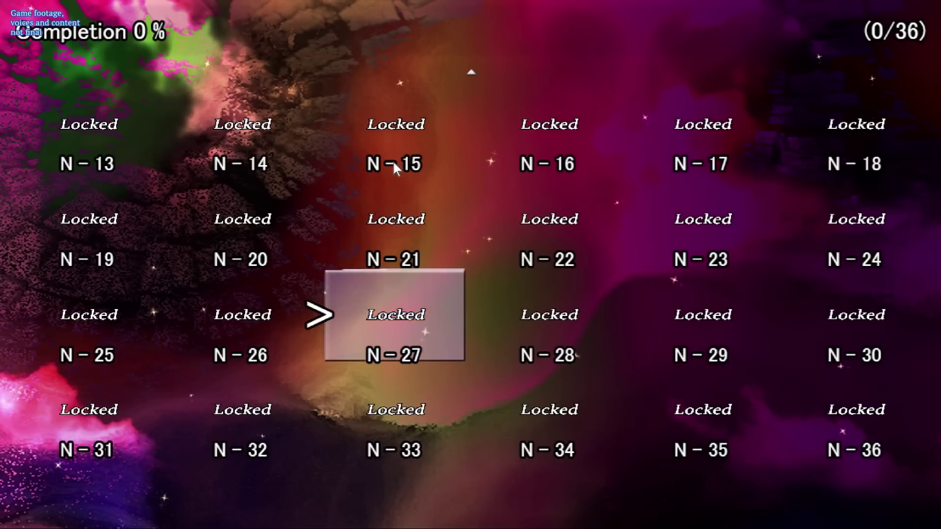
pyautogui.press('Up')
pyautogui.press('Up')
pyautogui.press('Up')
pyautogui.press('Up')
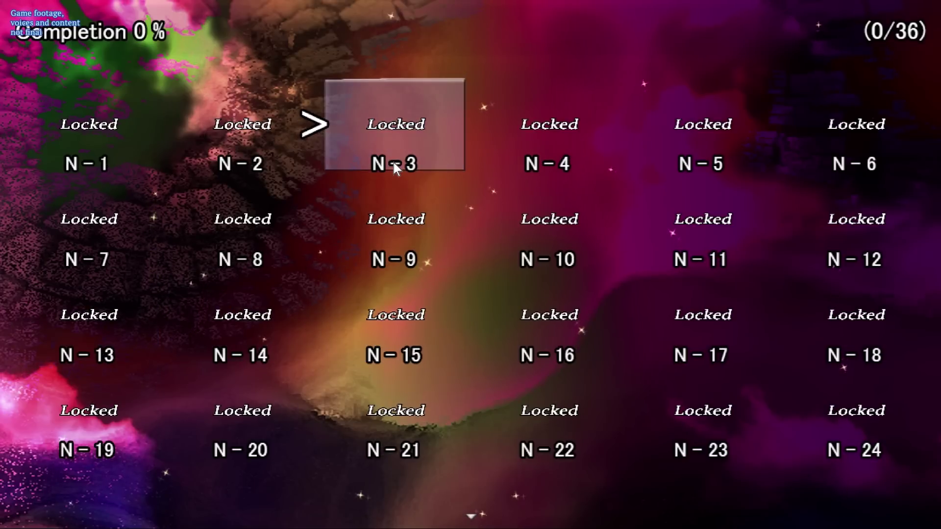
# Leave the Art Collection and in-game menu, and choose Unlocked Quest #5 in the Epilogue Quests list.
pyautogui.press('Escape')
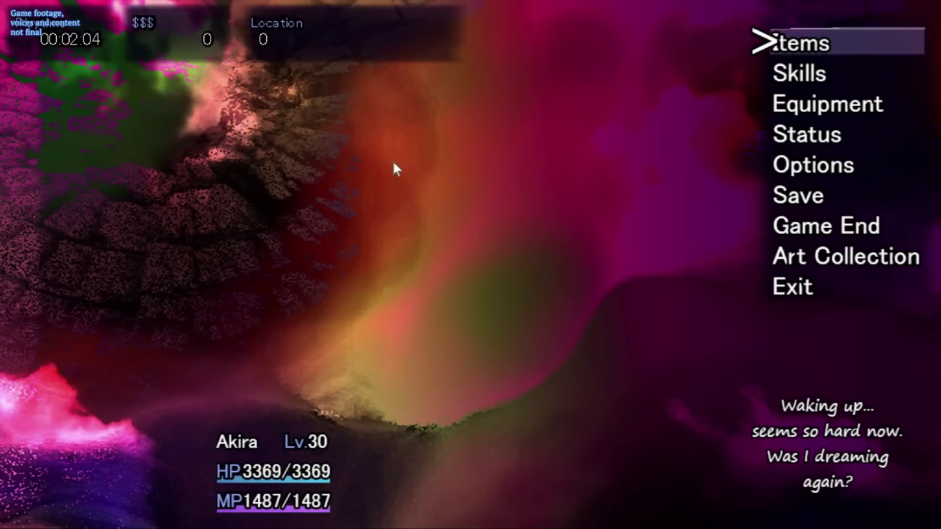
pyautogui.press('Escape')
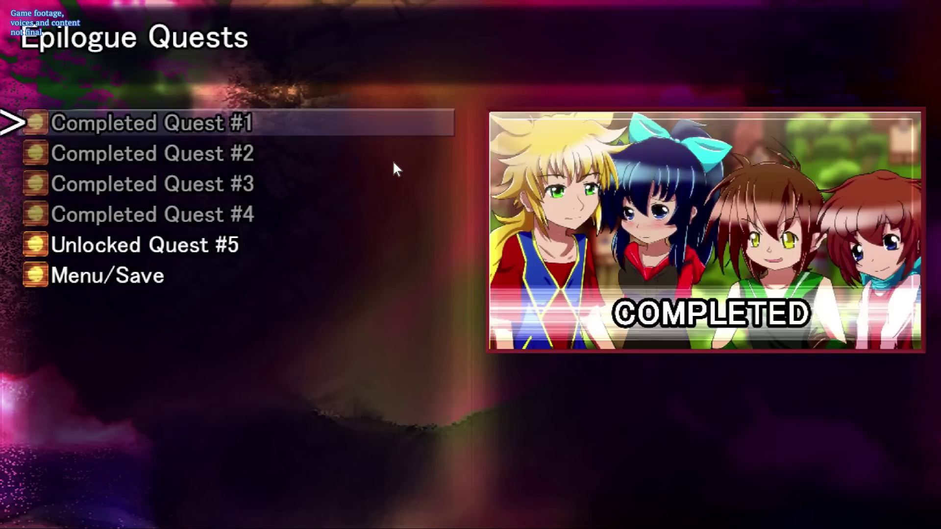
pyautogui.press('Up')
pyautogui.press('Up')
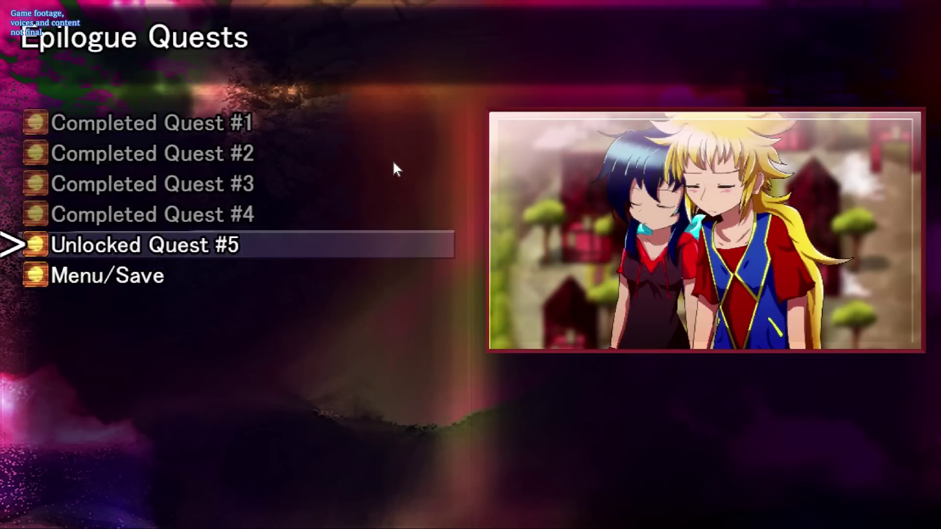
pyautogui.press('Return')
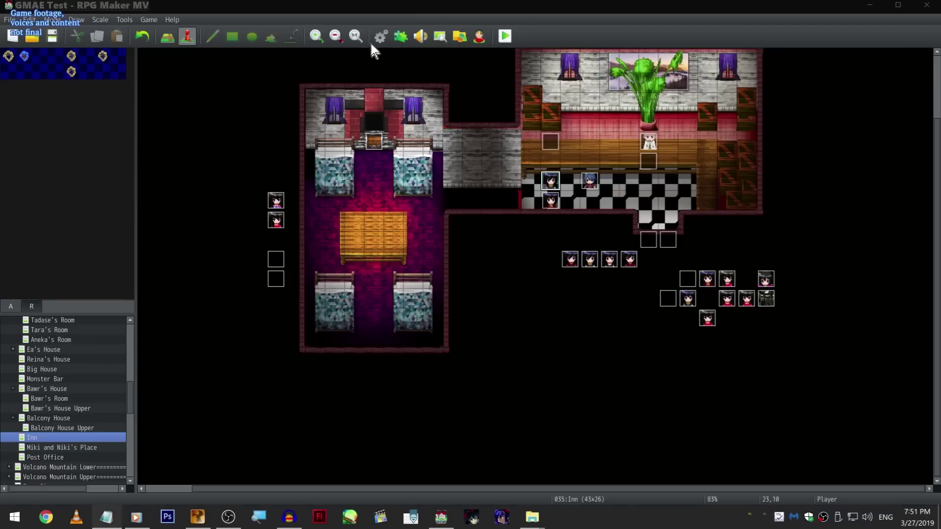
# Switch to RPG Maker MV and open common event 0293 EQ 1 Locked in the database.
pyautogui.click(380, 36)
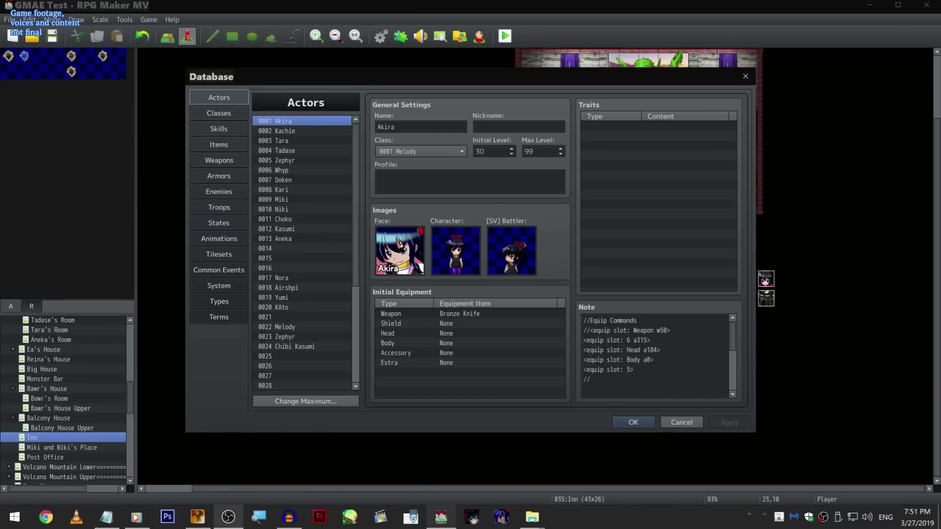
pyautogui.click(229, 517)
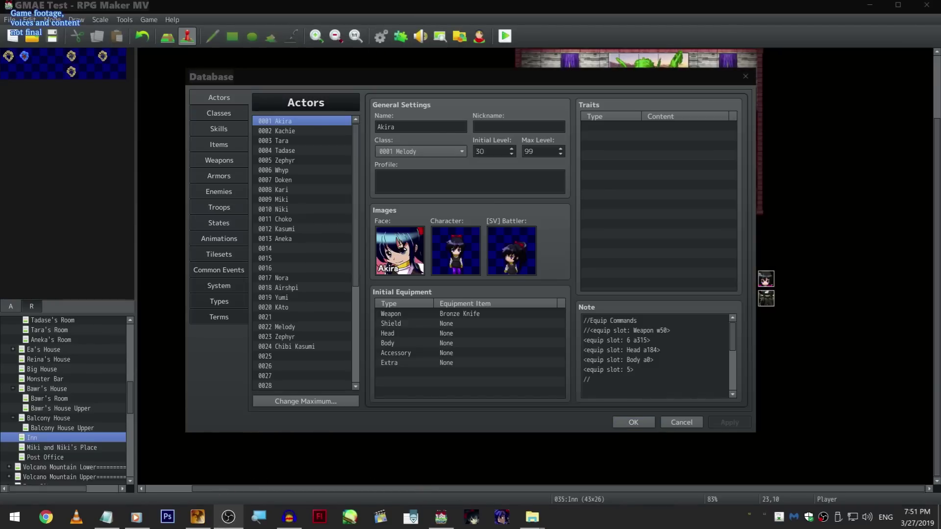
pyautogui.hotkey('alt', 'Tab')
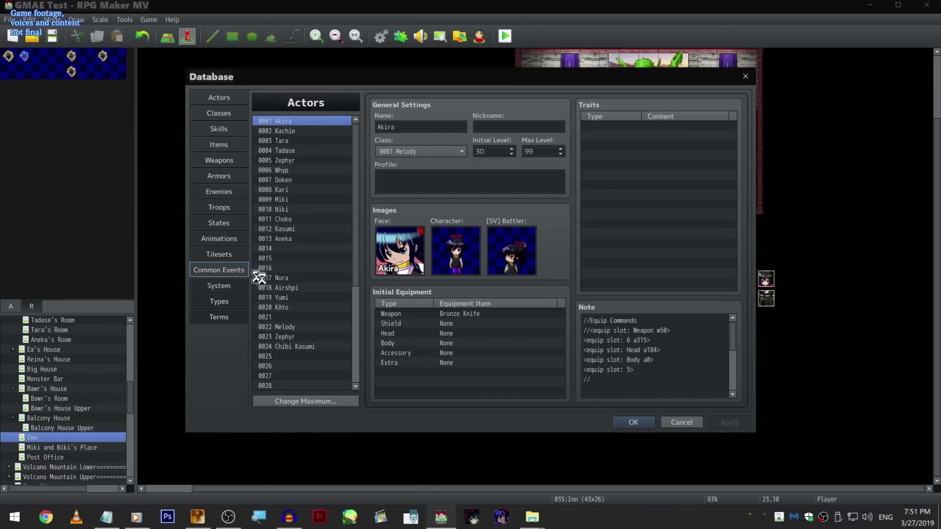
pyautogui.click(239, 271)
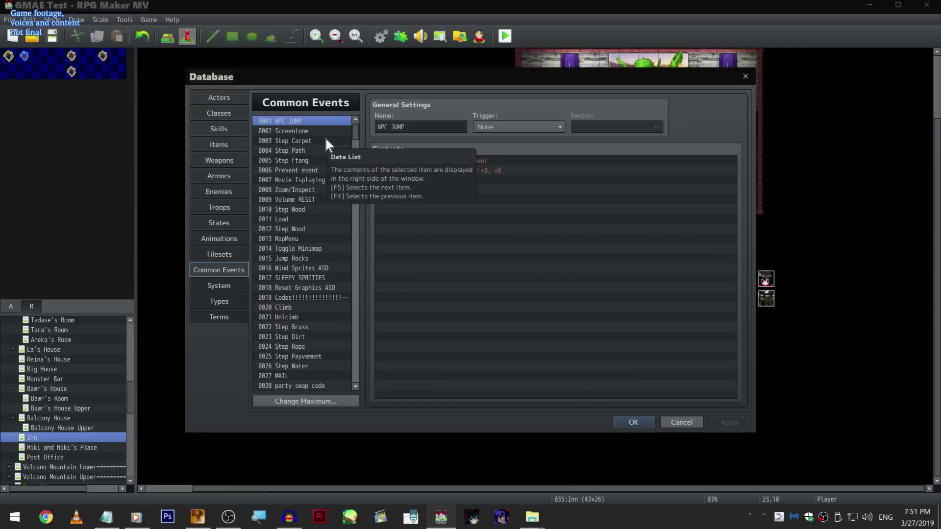
pyautogui.scroll(-8, 330, 131)
pyautogui.moveTo(357, 151); pyautogui.dragTo(359, 325)
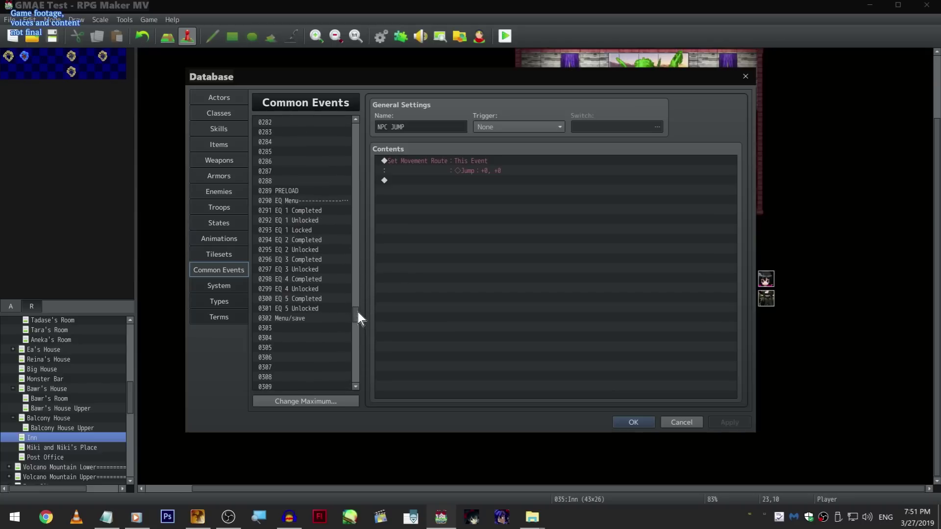
pyautogui.click(339, 229)
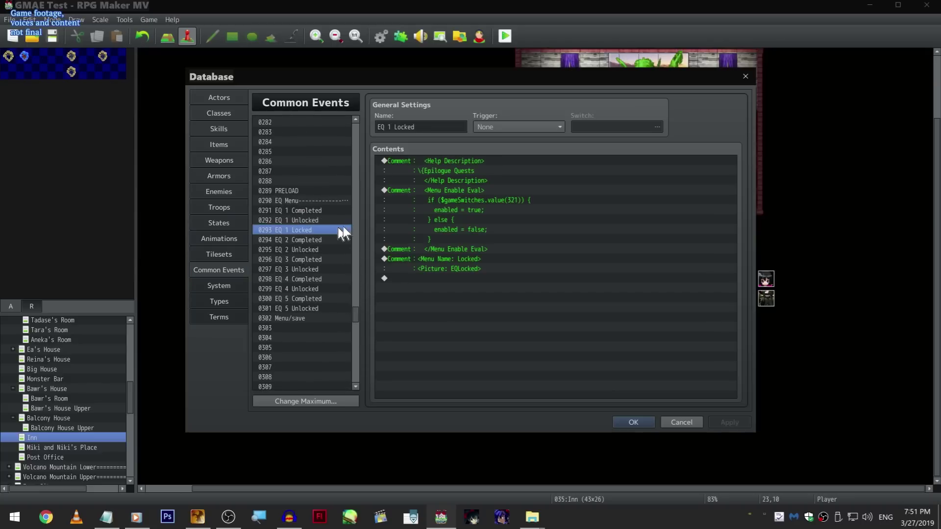
# Examine the Help Description and Menu Enable Eval comments in the EQ 1 Locked event.
pyautogui.click(471, 161)
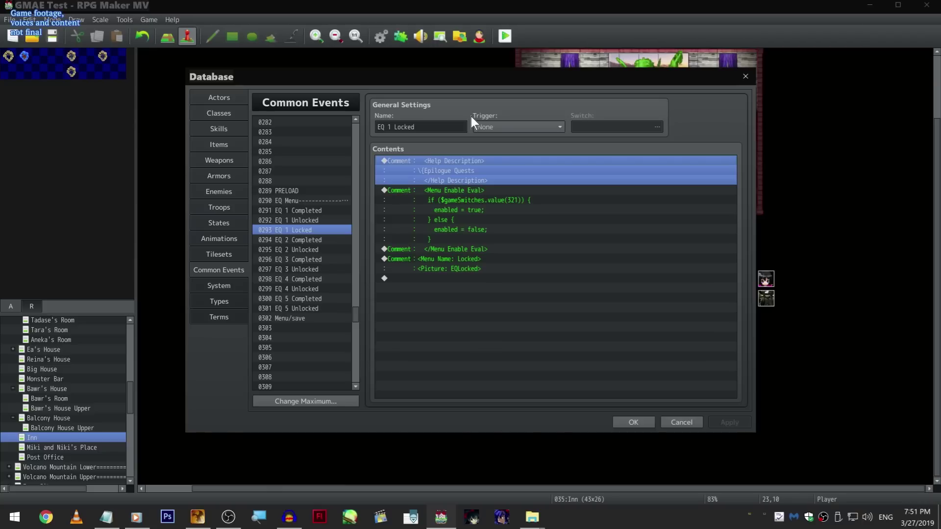
pyautogui.keyDown('shift'); pyautogui.click(469, 192); pyautogui.keyUp('shift')
pyautogui.click(475, 282)
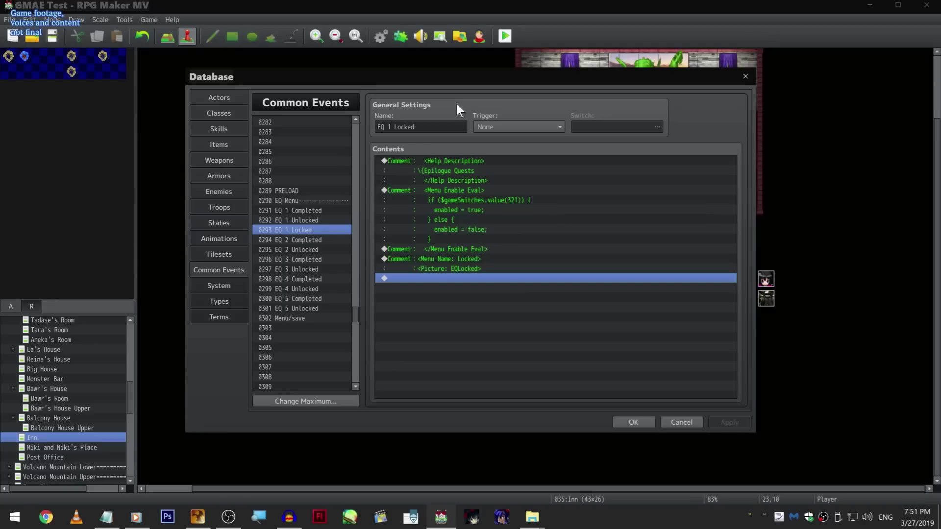
# Add a conditional branch at the end of EQ 1 Locked that checks whether the switch Show TEAM! YAY! is ON.
pyautogui.doubleClick(515, 346)
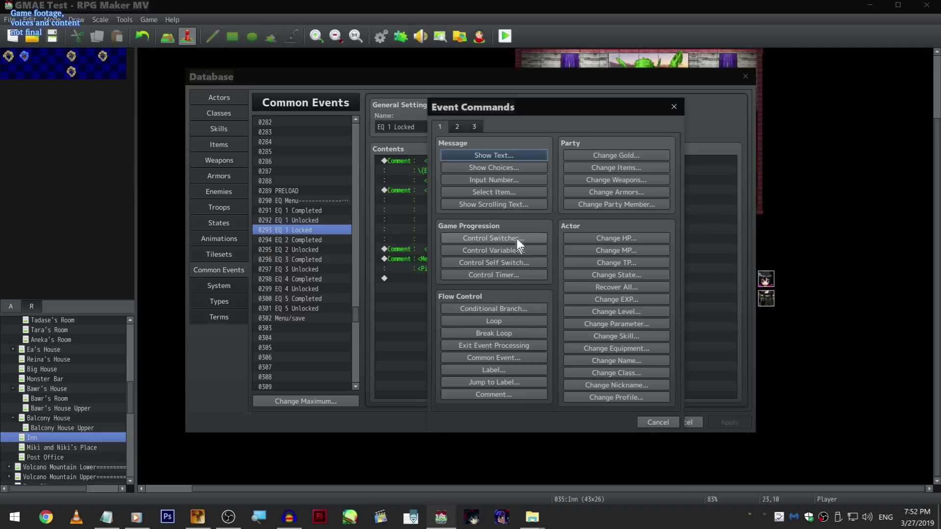
pyautogui.click(513, 239)
pyautogui.click(600, 313)
pyautogui.click(530, 308)
pyautogui.click(572, 357)
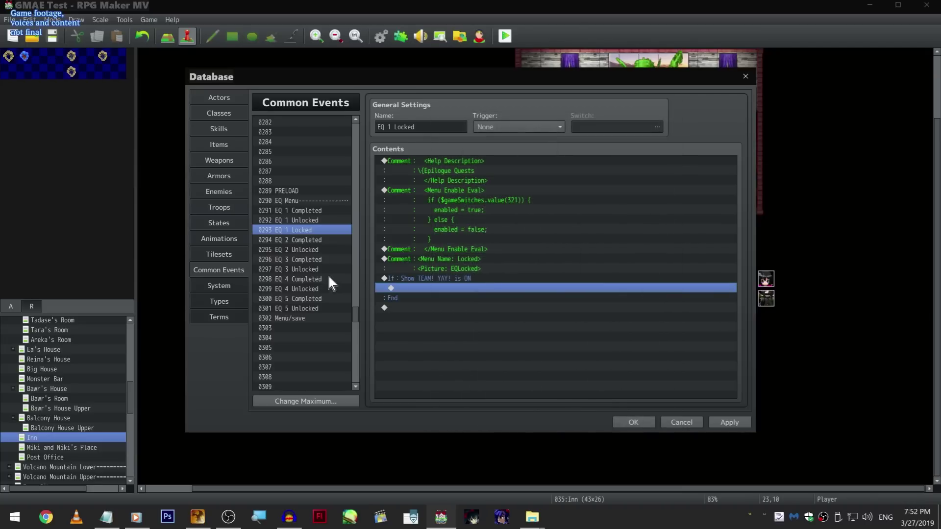
# Delete the Show TEAM! YAY! conditional branch from EQ 1 Locked.
pyautogui.click(329, 269)
pyautogui.click(327, 232)
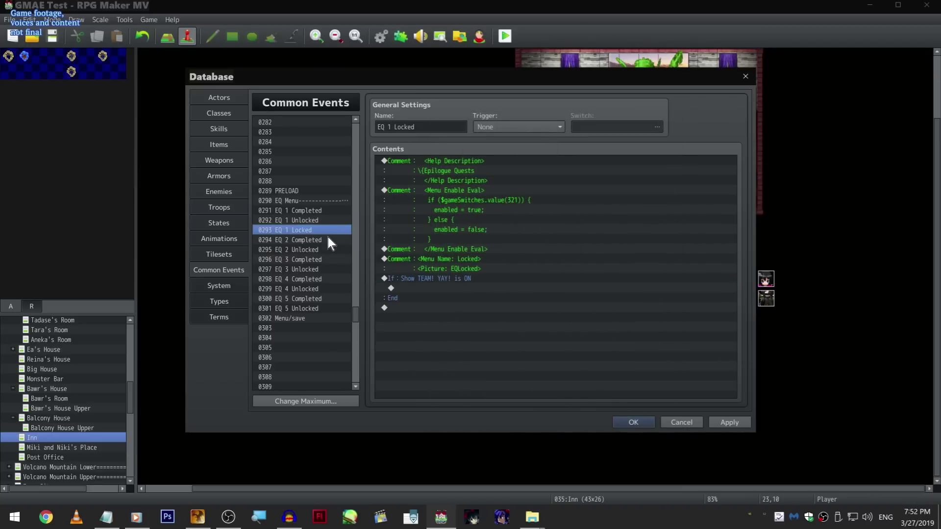
pyautogui.rightClick(422, 276)
pyautogui.click(459, 342)
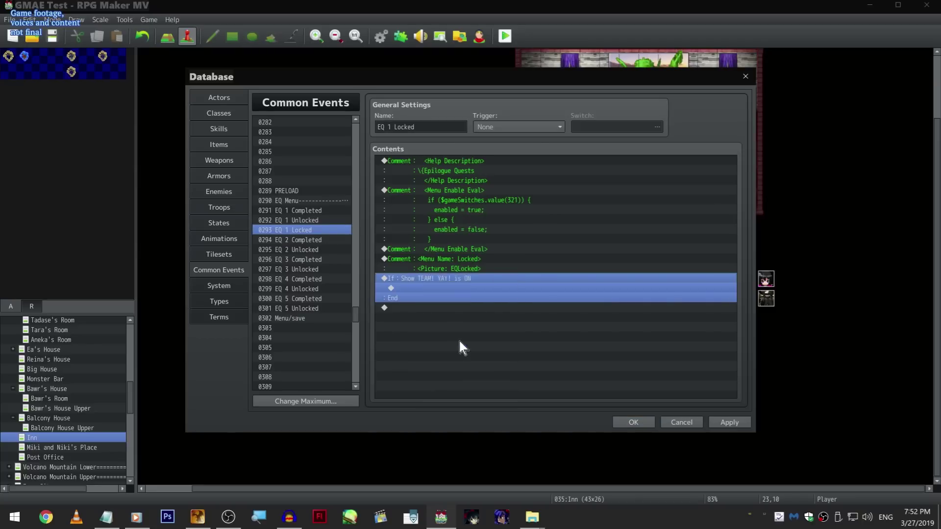
# Examine the common events from EQ 1 Completed to EQ 5 Unlocked, the EQ Menu branches and the Menu/save event.
pyautogui.moveTo(325, 213); pyautogui.dragTo(320, 300)
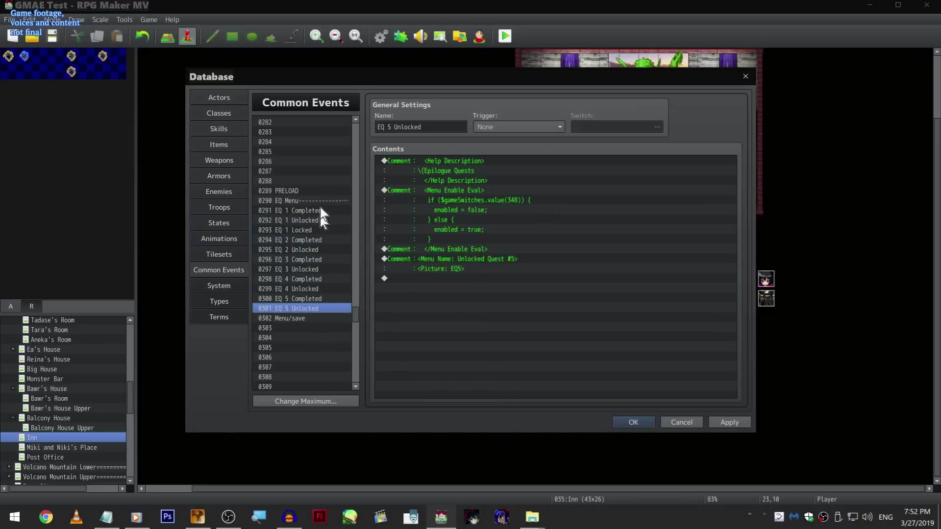
pyautogui.click(310, 198)
pyautogui.scroll(-15, 617, 273)
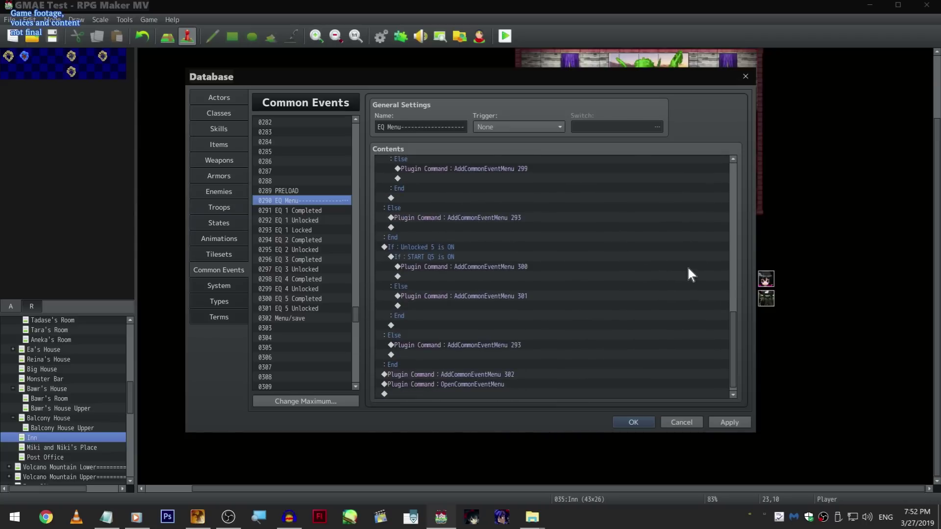
pyautogui.scroll(3, 724, 282)
pyautogui.moveTo(734, 333); pyautogui.dragTo(753, 194)
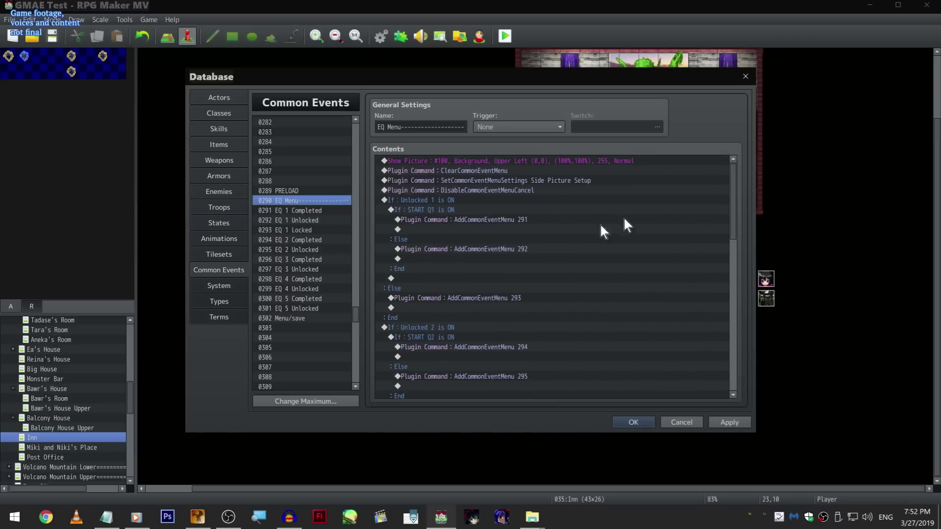
pyautogui.click(342, 318)
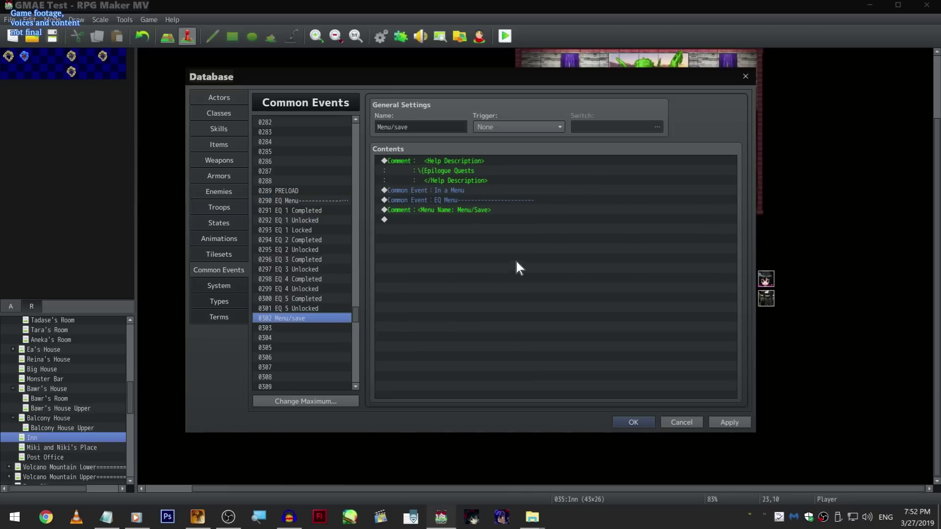
# Apply the database changes and close the database to return to the Inn map.
pyautogui.click(730, 422)
pyautogui.click(634, 423)
pyautogui.click(451, 222)
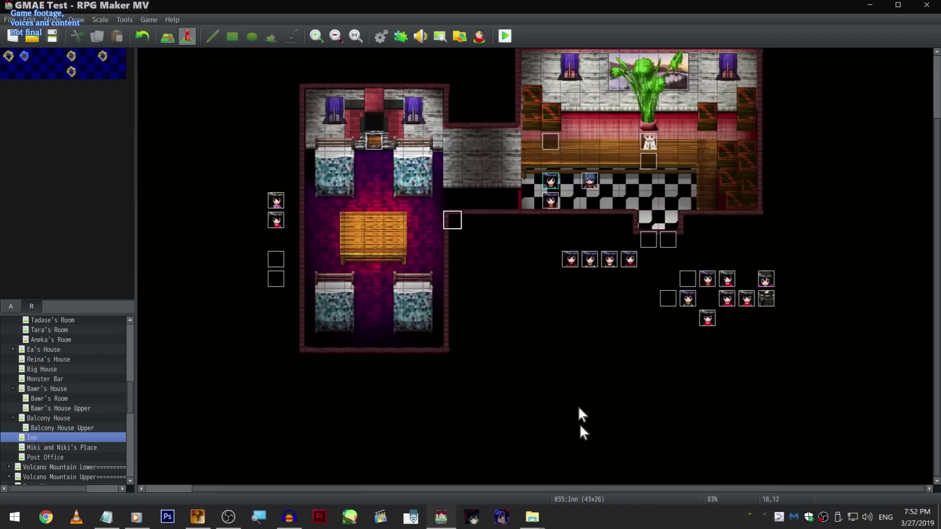
pyautogui.scroll(2, 243, 298)
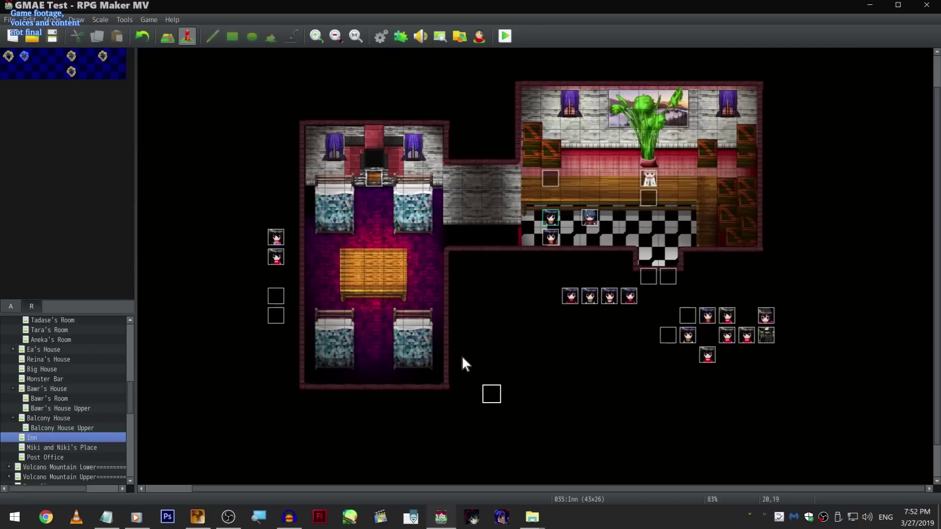
pyautogui.click(451, 258)
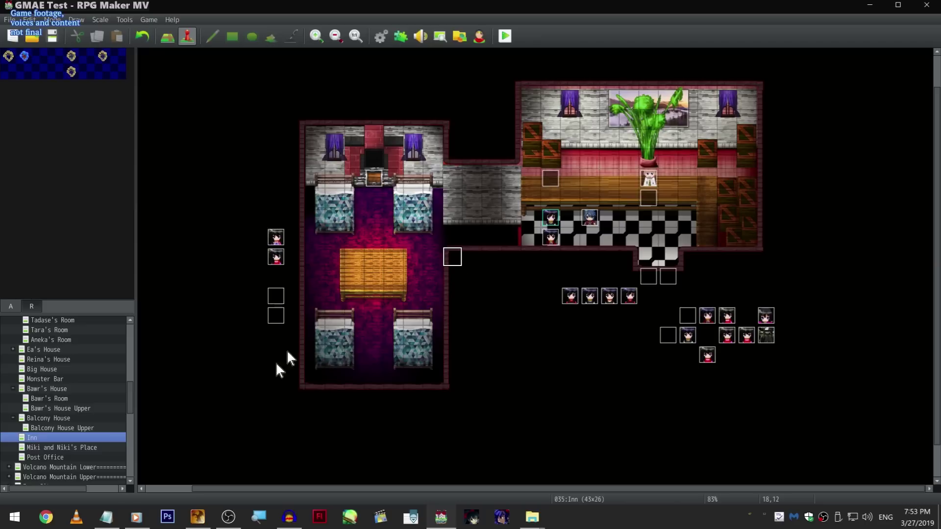
pyautogui.hotkey('alt', 'Tab')
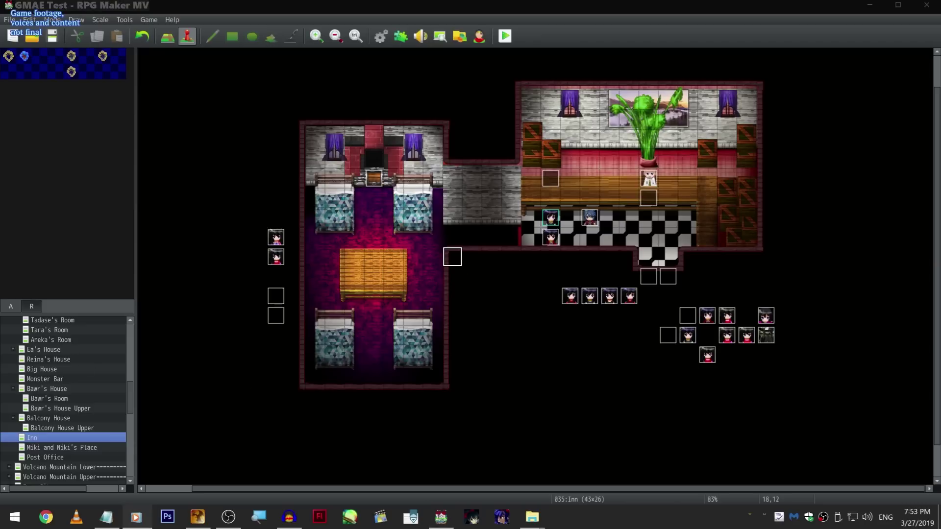
pyautogui.hotkey('alt', 'Tab')
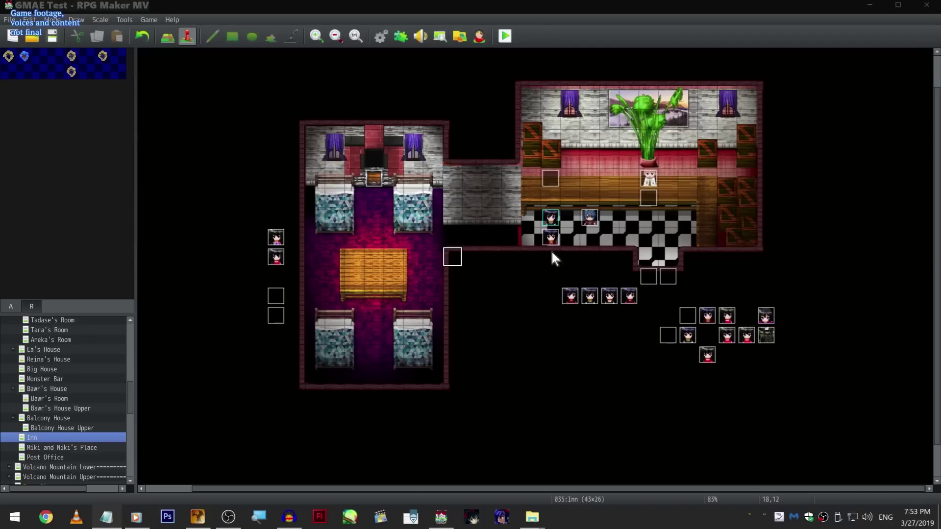
pyautogui.click(458, 244)
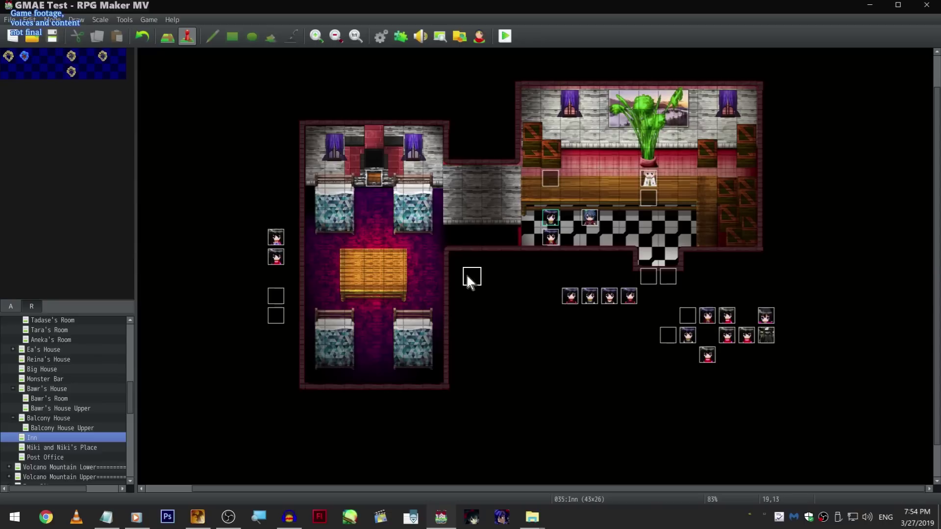
pyautogui.click(765, 258)
pyautogui.click(494, 124)
pyautogui.click(456, 109)
pyautogui.click(289, 112)
pyautogui.doubleClick(483, 292)
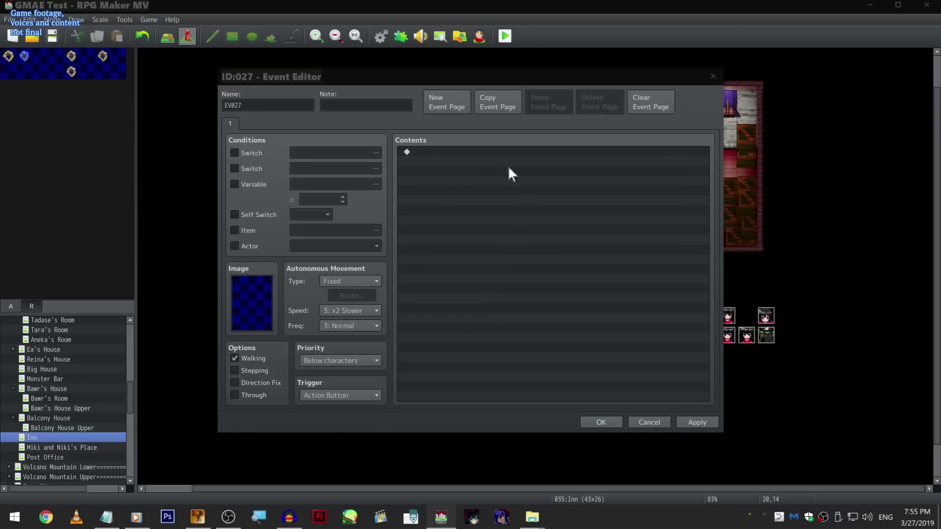
pyautogui.doubleClick(507, 161)
pyautogui.click(671, 107)
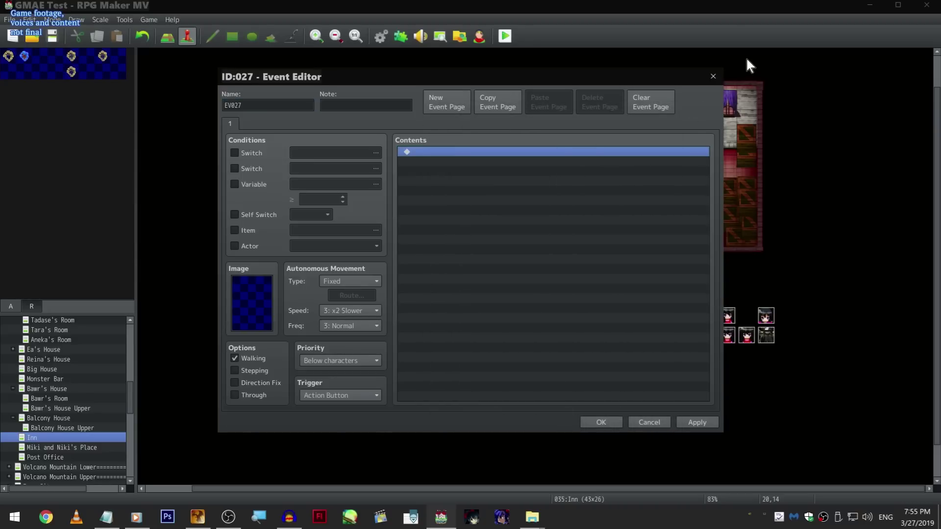
pyautogui.click(713, 78)
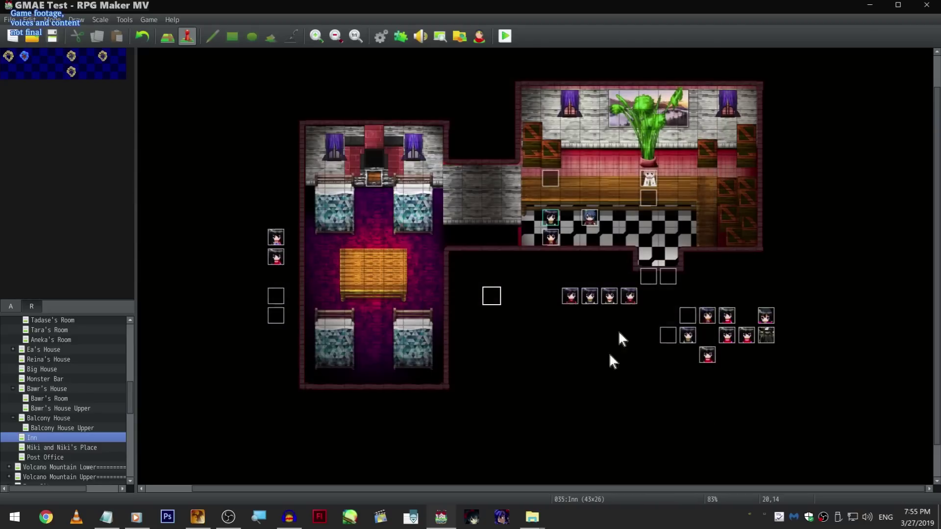
# Switch to the running GMAE Test game and display it full screen.
pyautogui.click(502, 518)
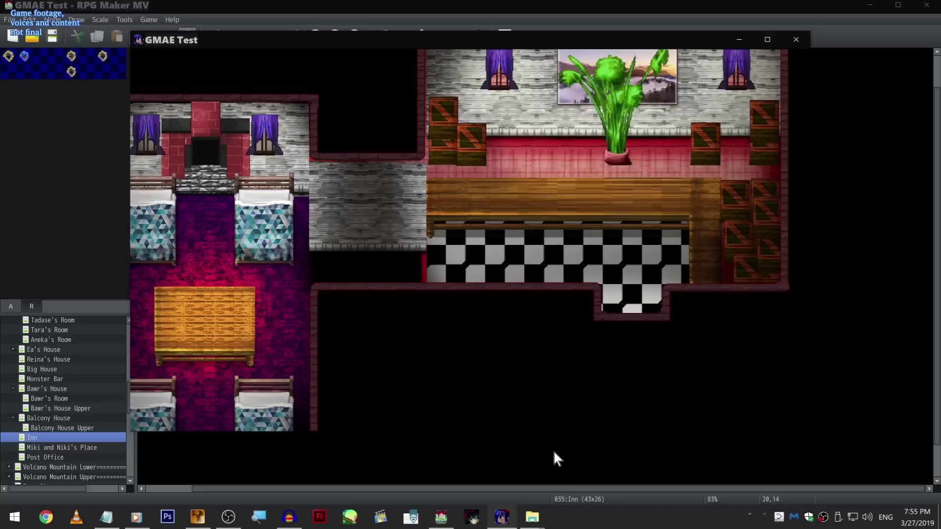
pyautogui.press('F4')
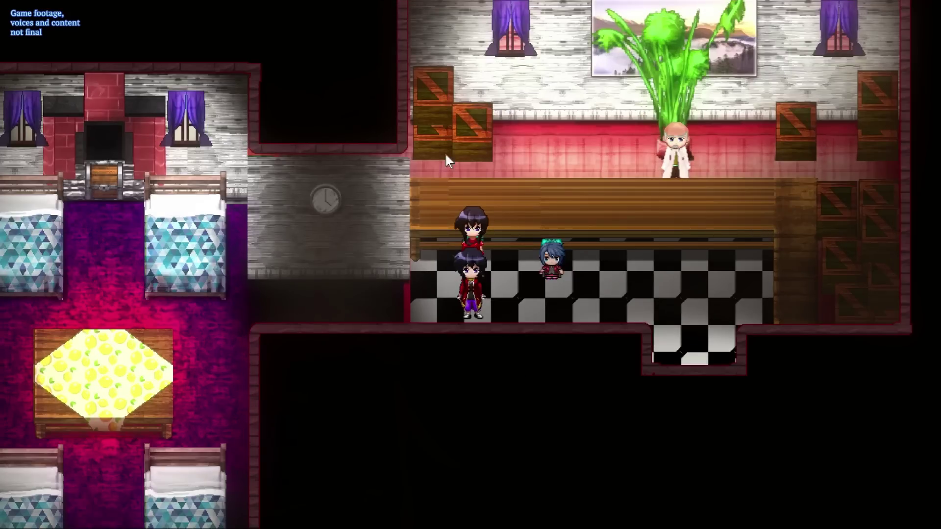
# Open Akira's equipment screen from the in-game main menu.
pyautogui.press('Escape')
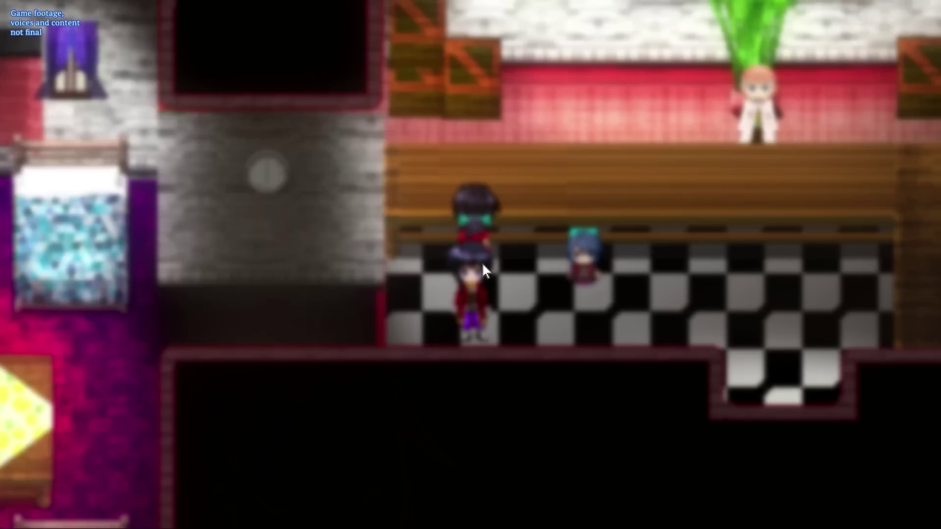
pyautogui.press('Down')
pyautogui.press('Down')
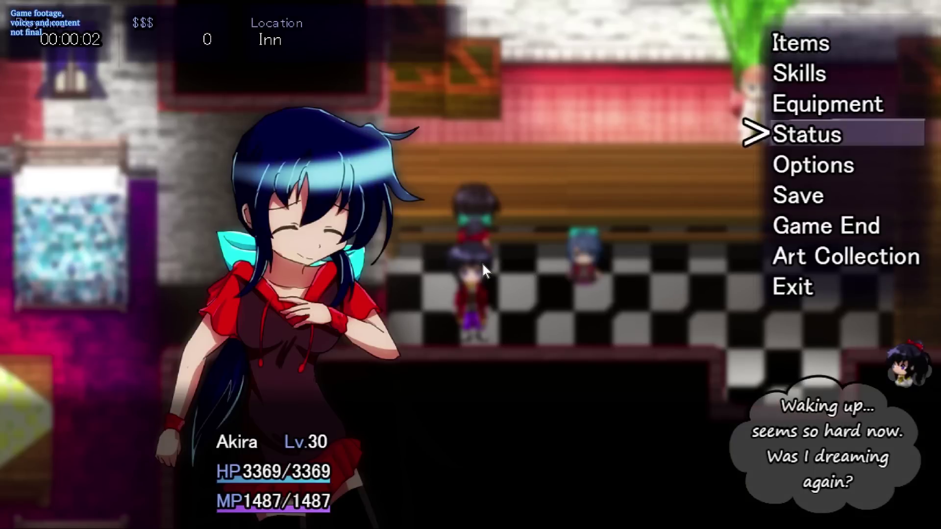
pyautogui.press('Up')
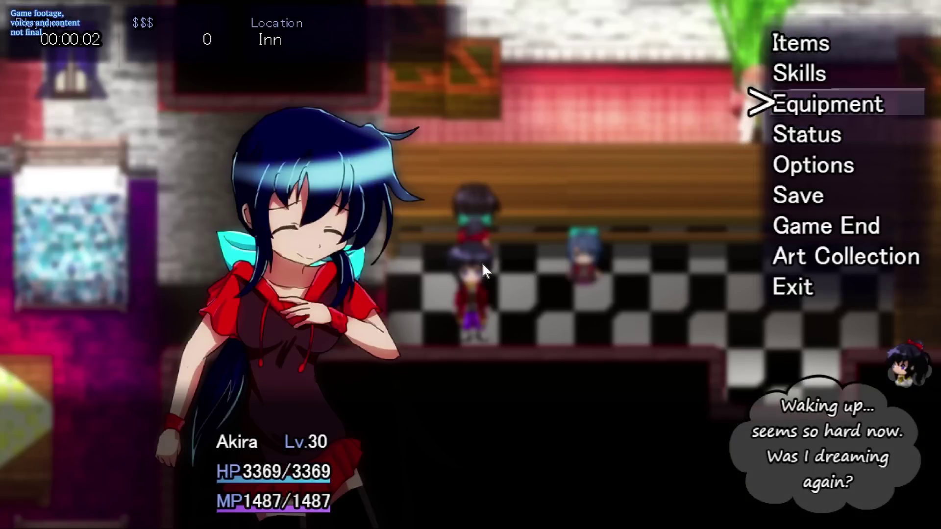
pyautogui.press('Return')
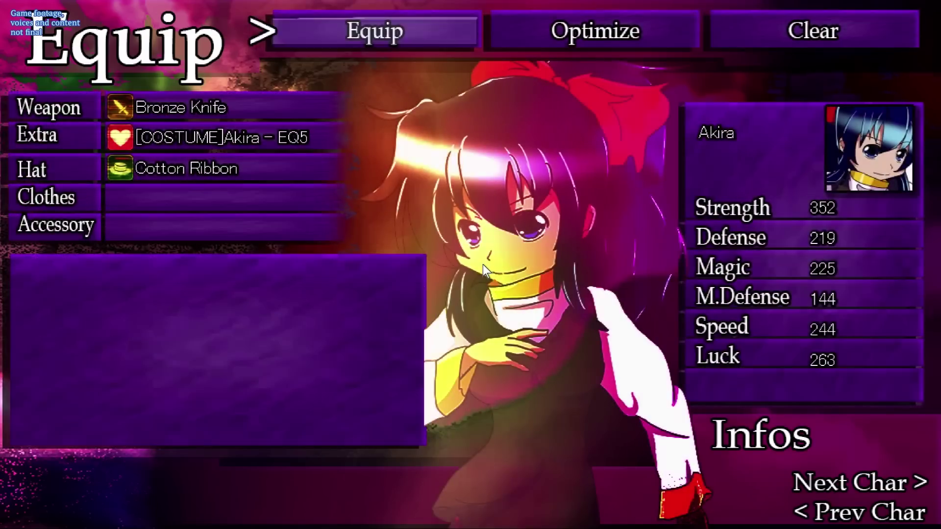
# Equip [COSTUME]Akira - Angel in Akira's Extra slot and return to the Inn scene.
pyautogui.press('Down')
pyautogui.press('Return')
pyautogui.press('Down')
pyautogui.press('Down')
pyautogui.press('Down')
pyautogui.press('Down')
pyautogui.press('Down')
pyautogui.press('Down')
pyautogui.press('Down')
pyautogui.press('Down')
pyautogui.press('Down')
pyautogui.press('Down')
pyautogui.press('Down')
pyautogui.press('Down')
pyautogui.press('Down')
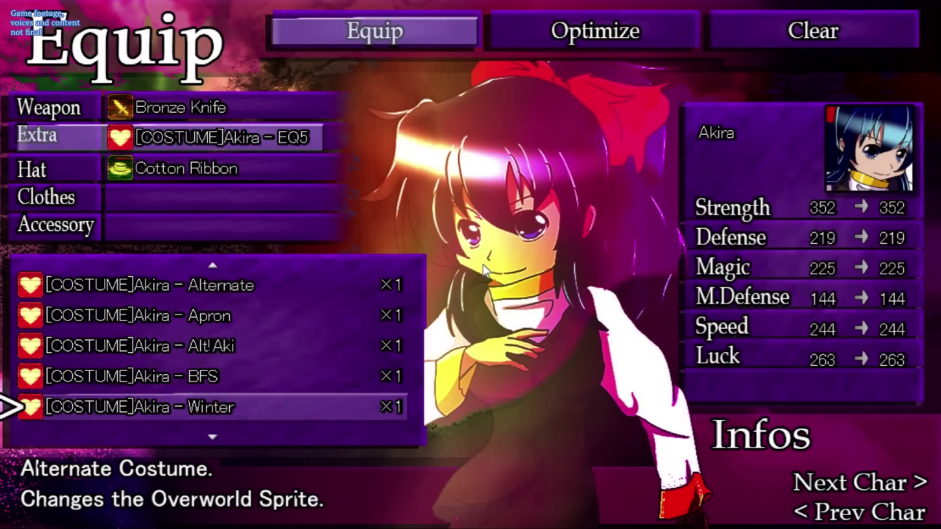
pyautogui.press('Down')
pyautogui.press('Down')
pyautogui.press('Down')
pyautogui.press('Down')
pyautogui.press('Down')
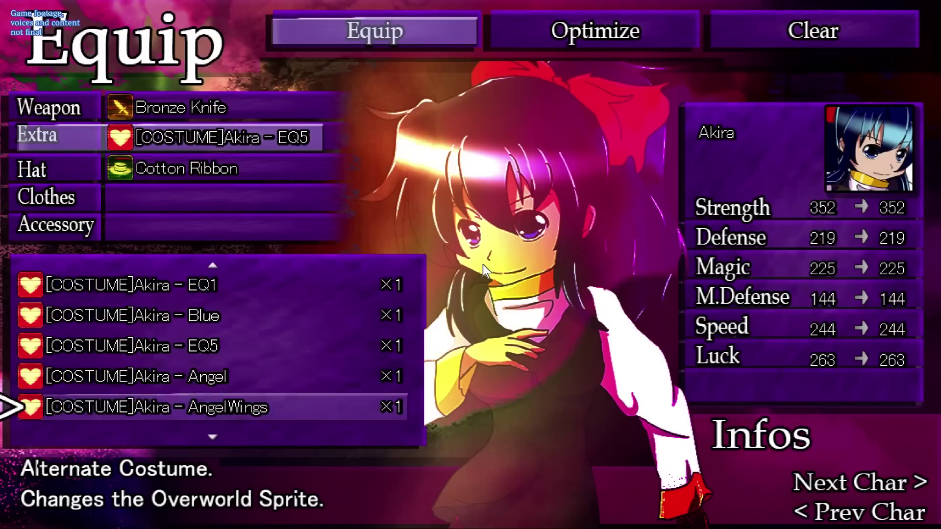
pyautogui.press('Up')
pyautogui.press('Return')
pyautogui.press('Escape')
pyautogui.press('Escape')
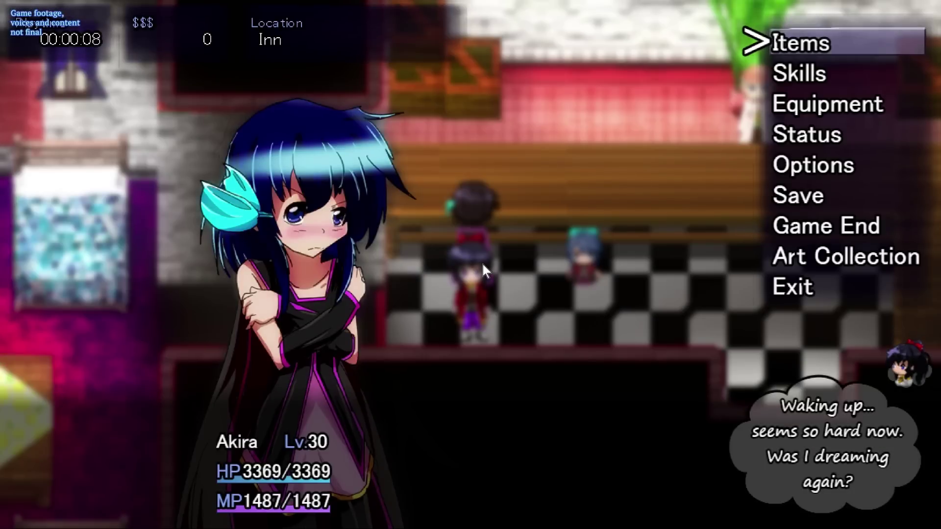
pyautogui.press('Escape')
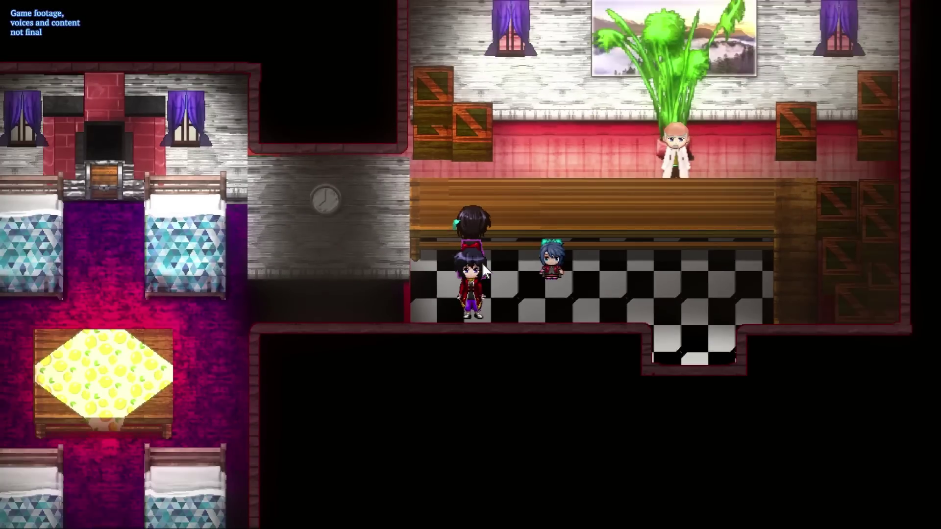
# Reopen and close the in-game main menu several times to view Akira's different poses in the equipped costume.
pyautogui.press('Escape')
pyautogui.press('Escape')
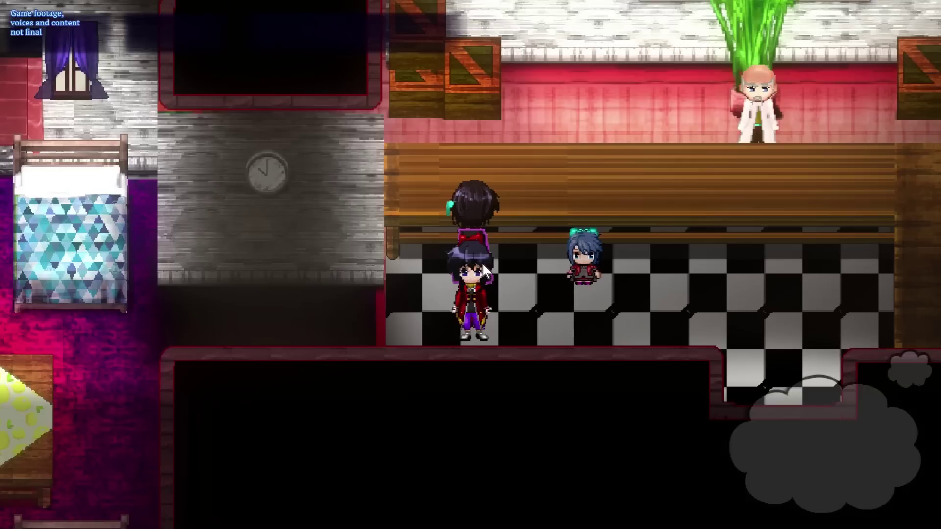
pyautogui.press('Escape')
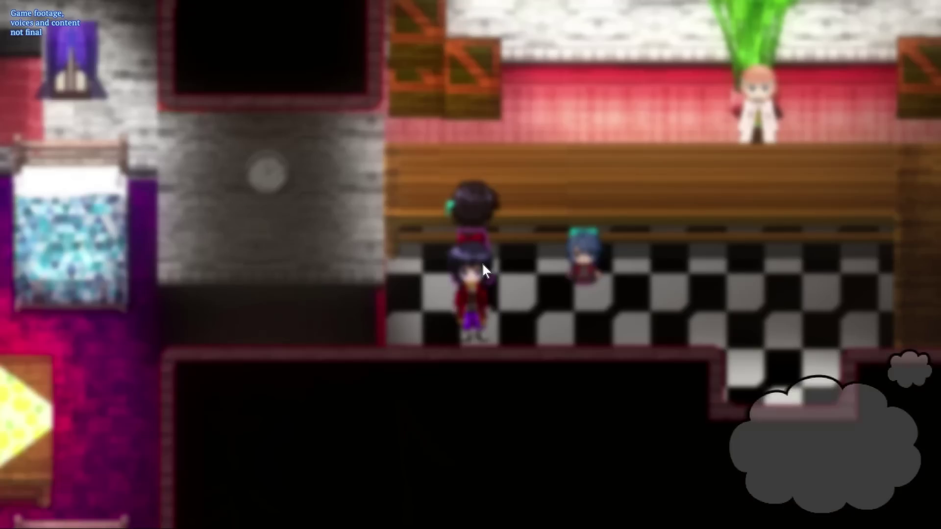
pyautogui.press('Escape')
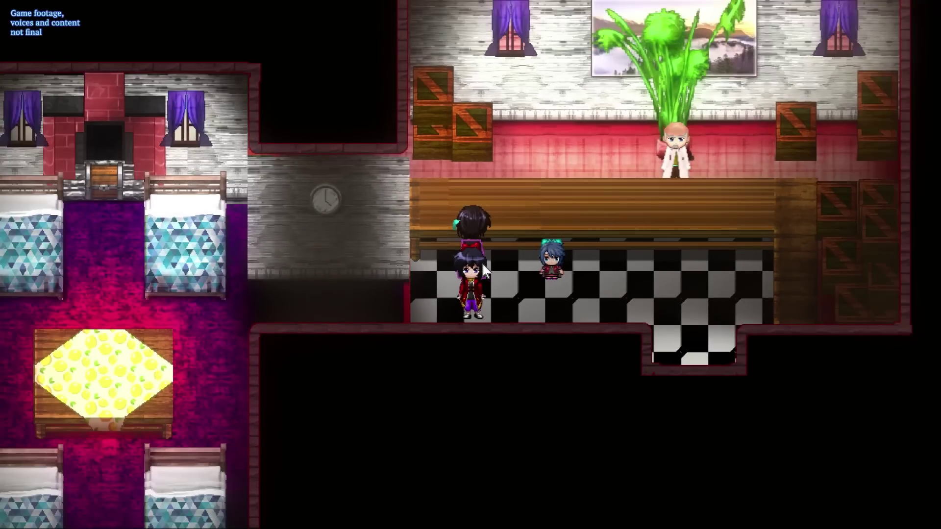
pyautogui.press('Escape')
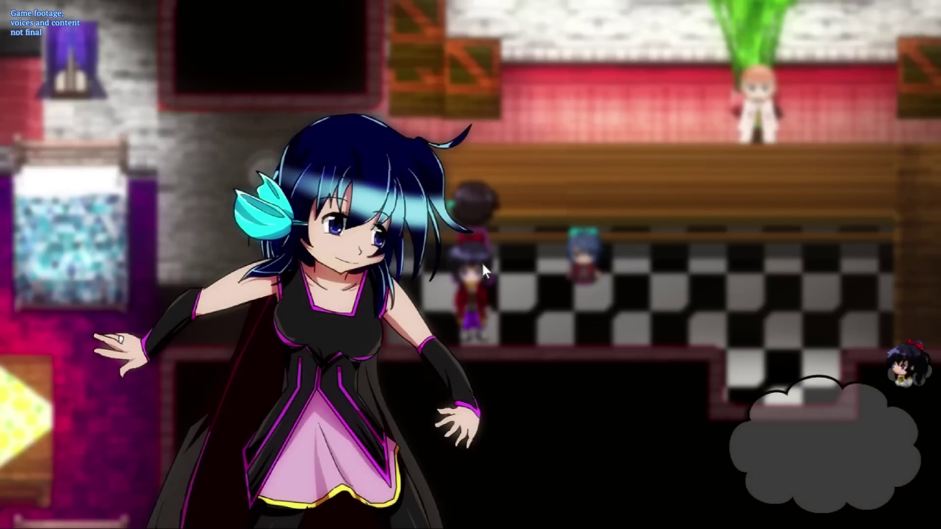
pyautogui.press('Escape')
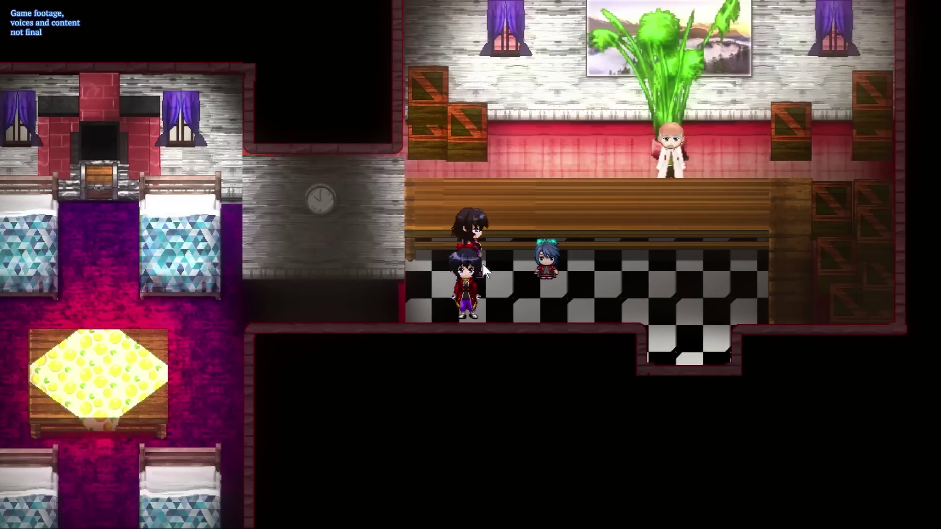
pyautogui.press('Escape')
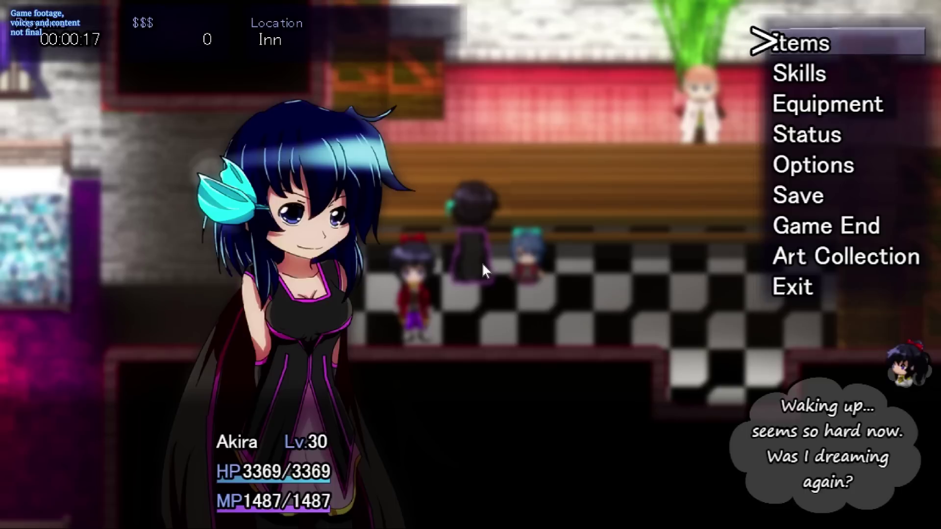
pyautogui.press('Down')
pyautogui.press('Down')
pyautogui.press('Down')
pyautogui.press('Down')
pyautogui.press('Down')
pyautogui.press('Down')
pyautogui.press('Up')
pyautogui.press('Up')
pyautogui.press('Up')
pyautogui.press('Up')
pyautogui.press('Up')
pyautogui.press('Up')
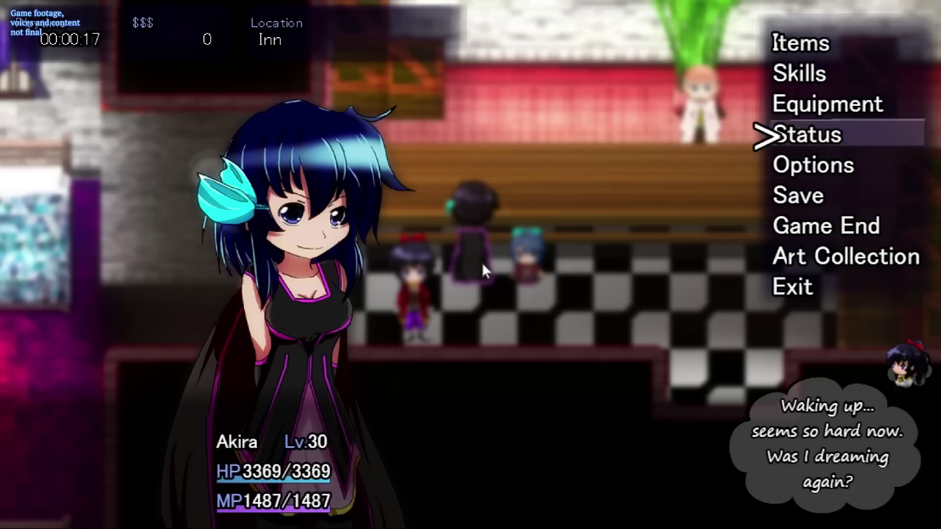
pyautogui.press('Down')
pyautogui.press('Down')
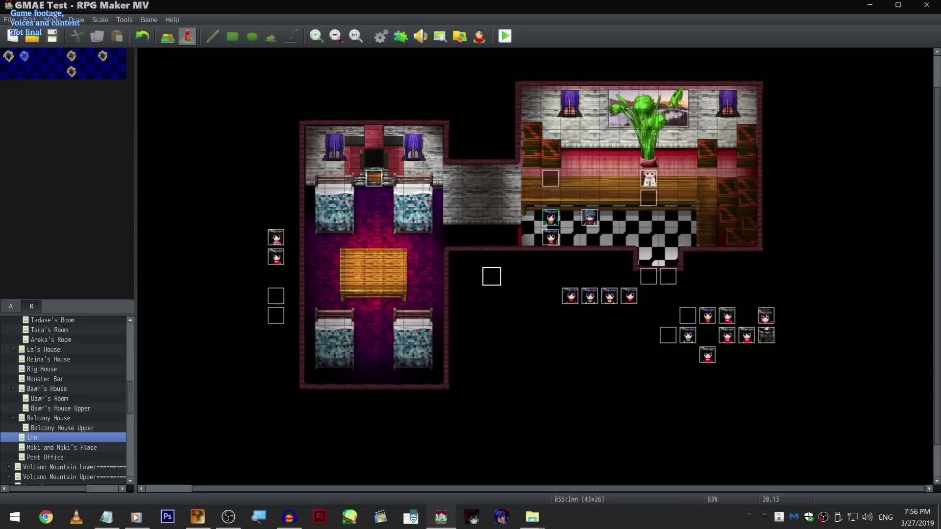
# Switch from the running game back to the Inn map in the RPG Maker MV editor.
pyautogui.hotkey('alt', 'Tab')
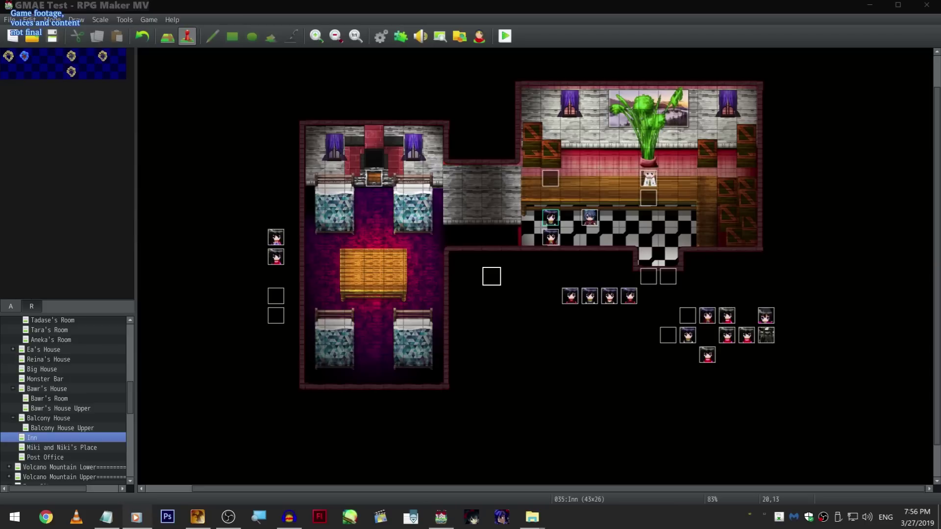
pyautogui.click(516, 301)
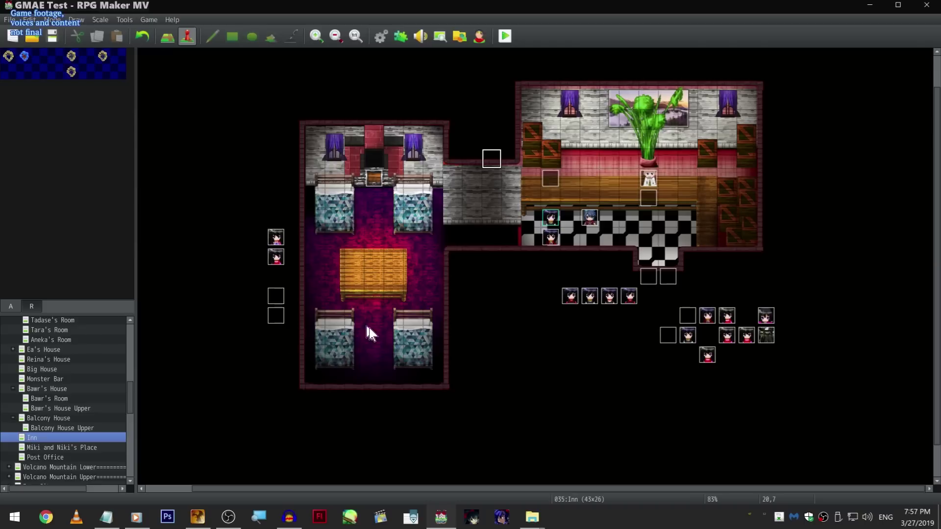
# Examine the layout of the Inn map around the corridor and the outer corners of the reception room.
pyautogui.click(491, 335)
pyautogui.click(483, 211)
pyautogui.click(493, 191)
pyautogui.click(508, 143)
pyautogui.click(519, 166)
pyautogui.scroll(1, 797, 172)
pyautogui.scroll(-2, 830, 198)
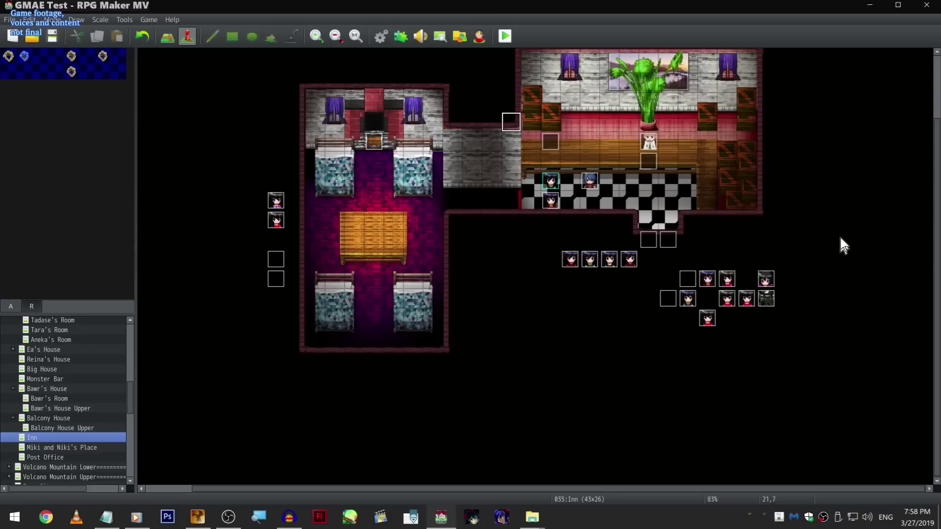
pyautogui.scroll(3, 840, 215)
pyautogui.click(771, 121)
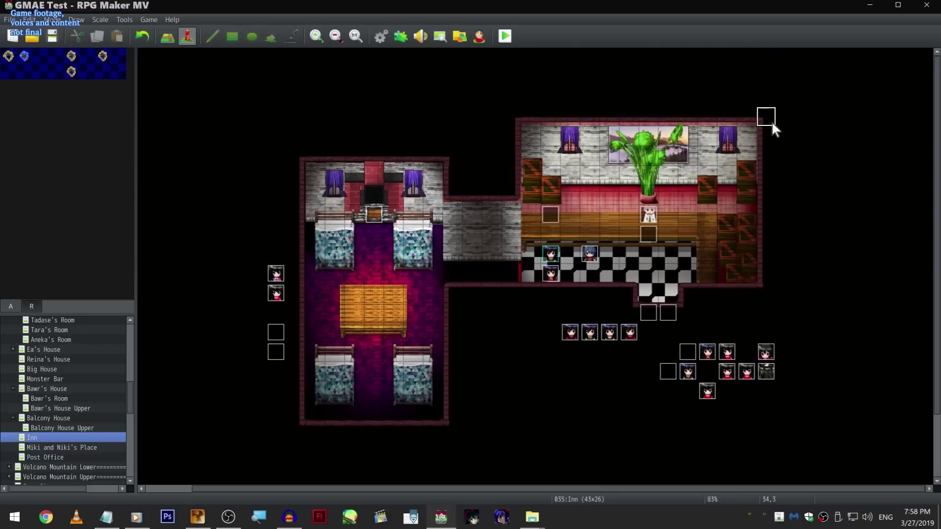
pyautogui.click(522, 121)
pyautogui.click(510, 117)
pyautogui.click(759, 286)
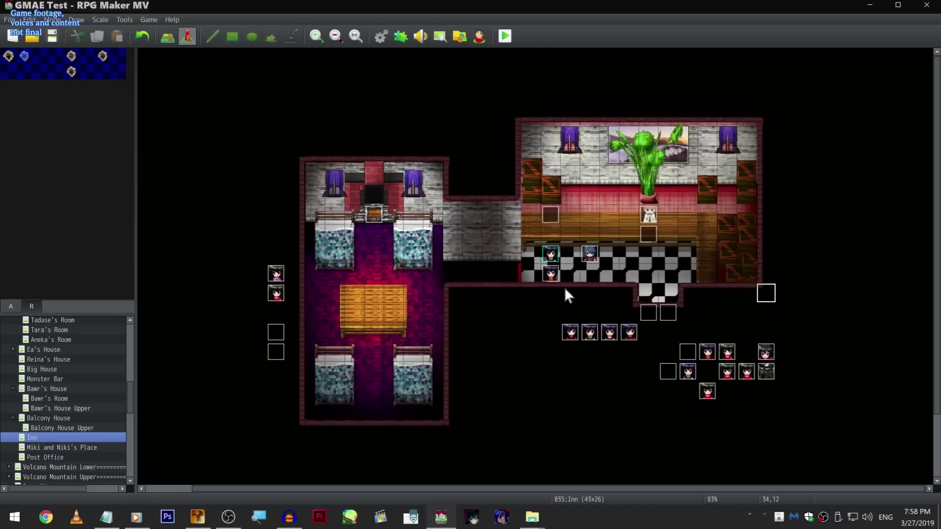